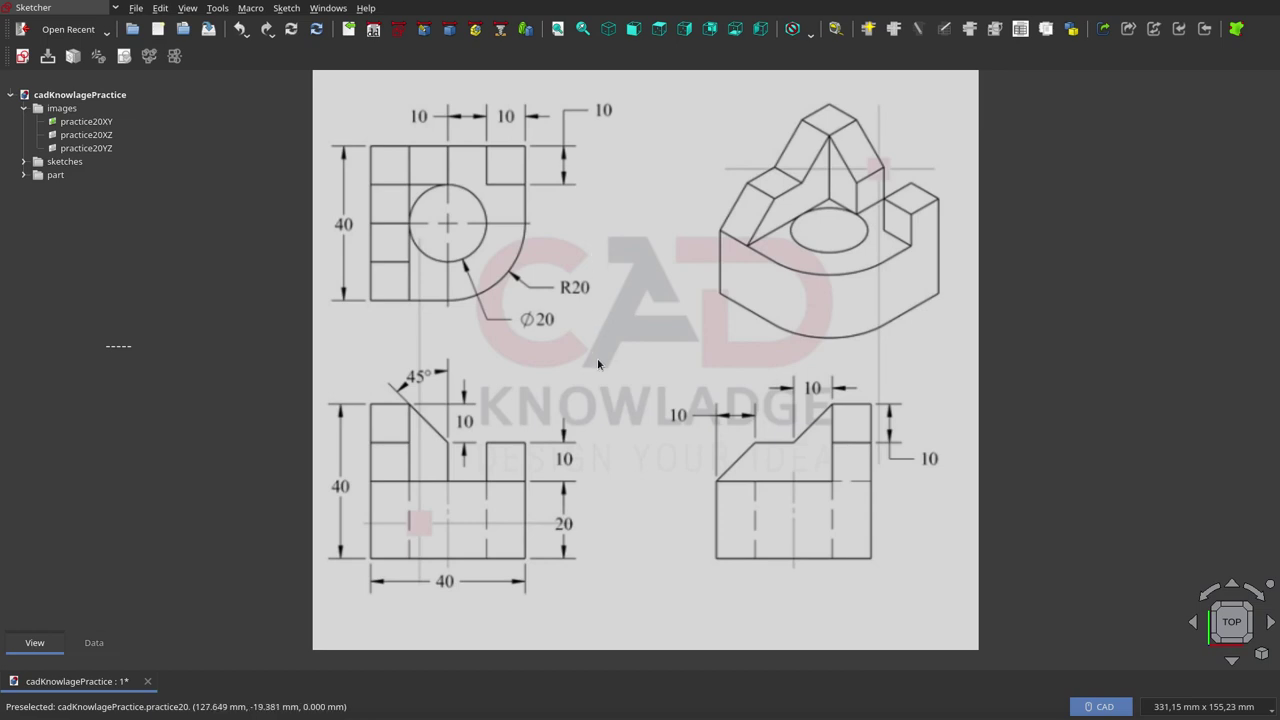
{"action": "double_click", "coordinate": [81, 122]}
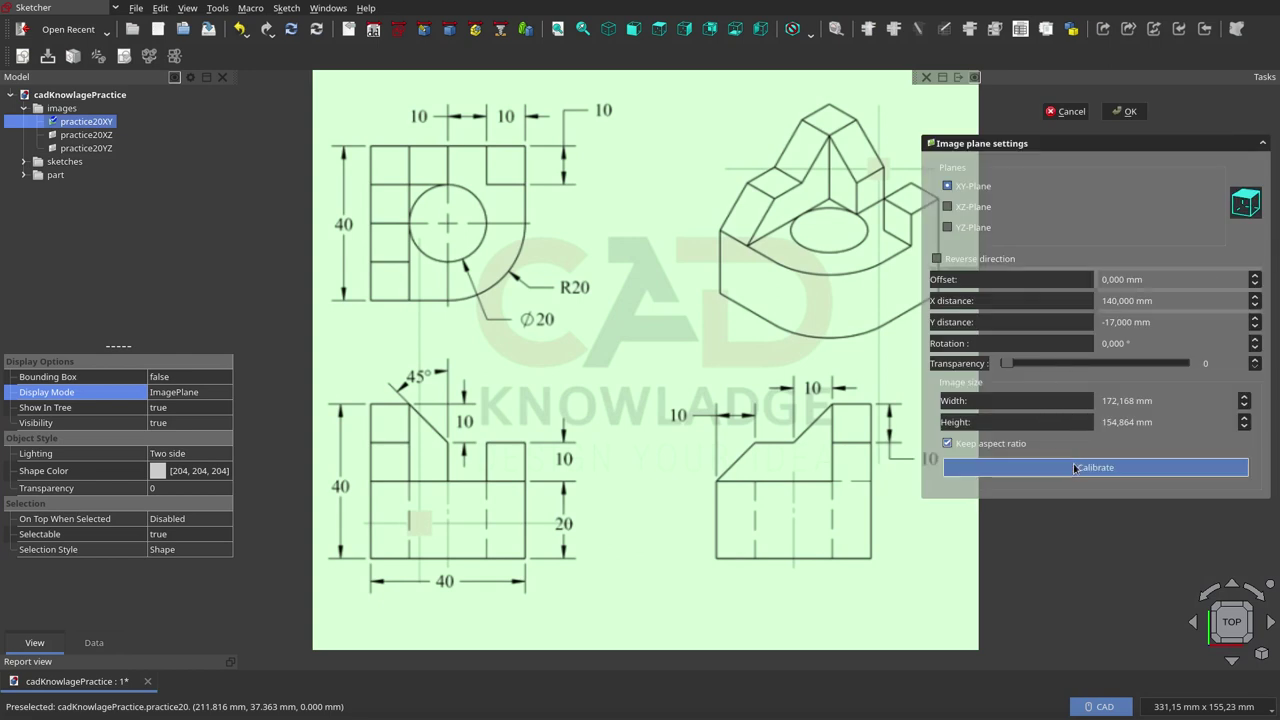
{"action": "left_click", "coordinate": [1063, 467]}
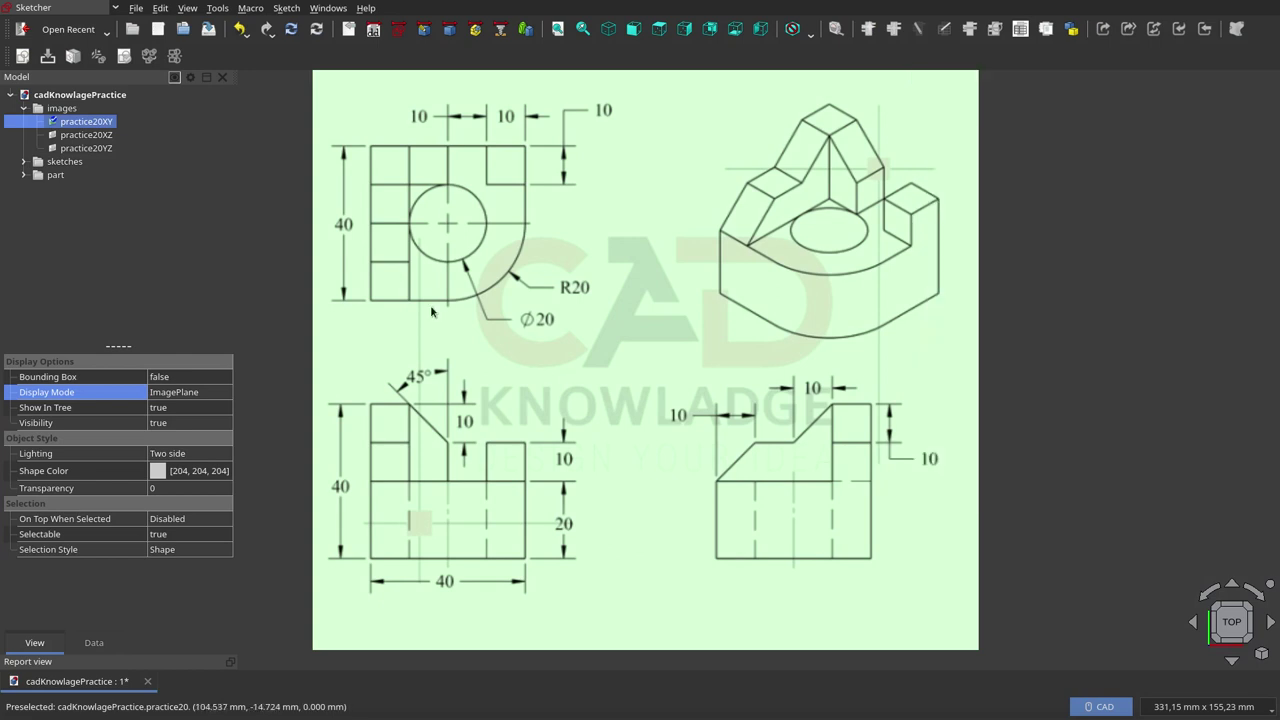
{"action": "left_click", "coordinate": [276, 260]}
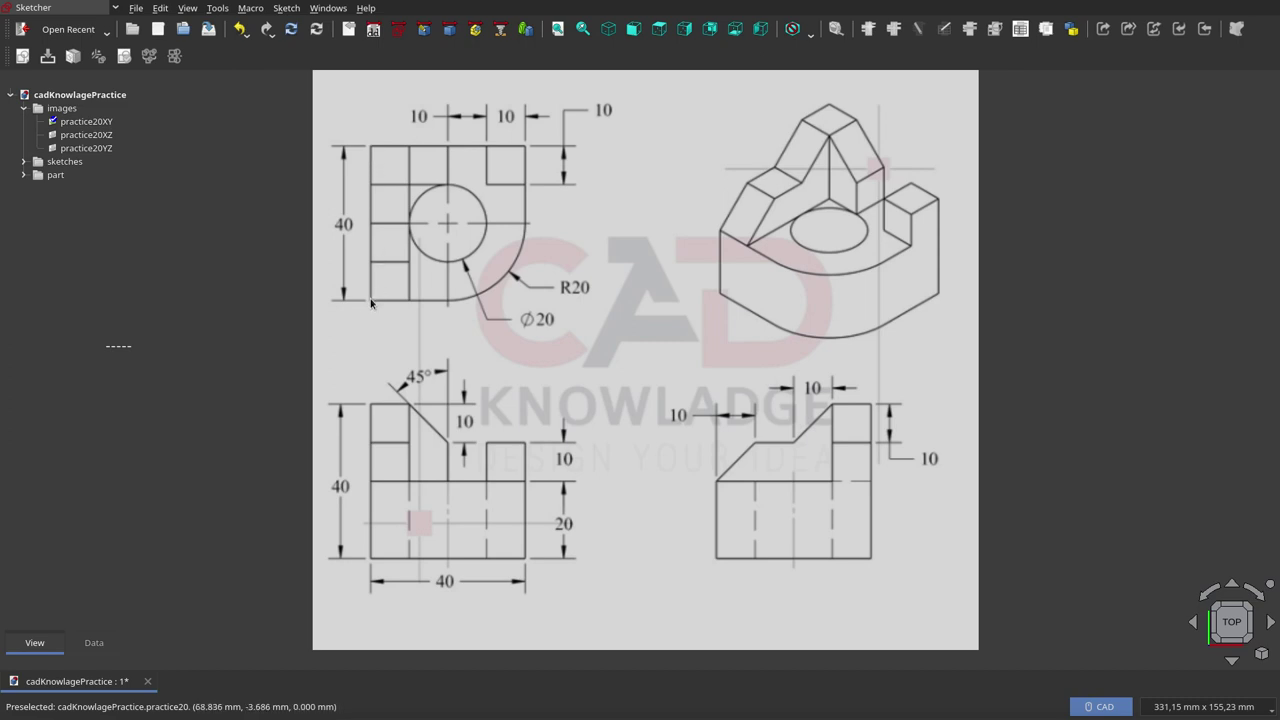
{"action": "double_click", "coordinate": [948, 363]}
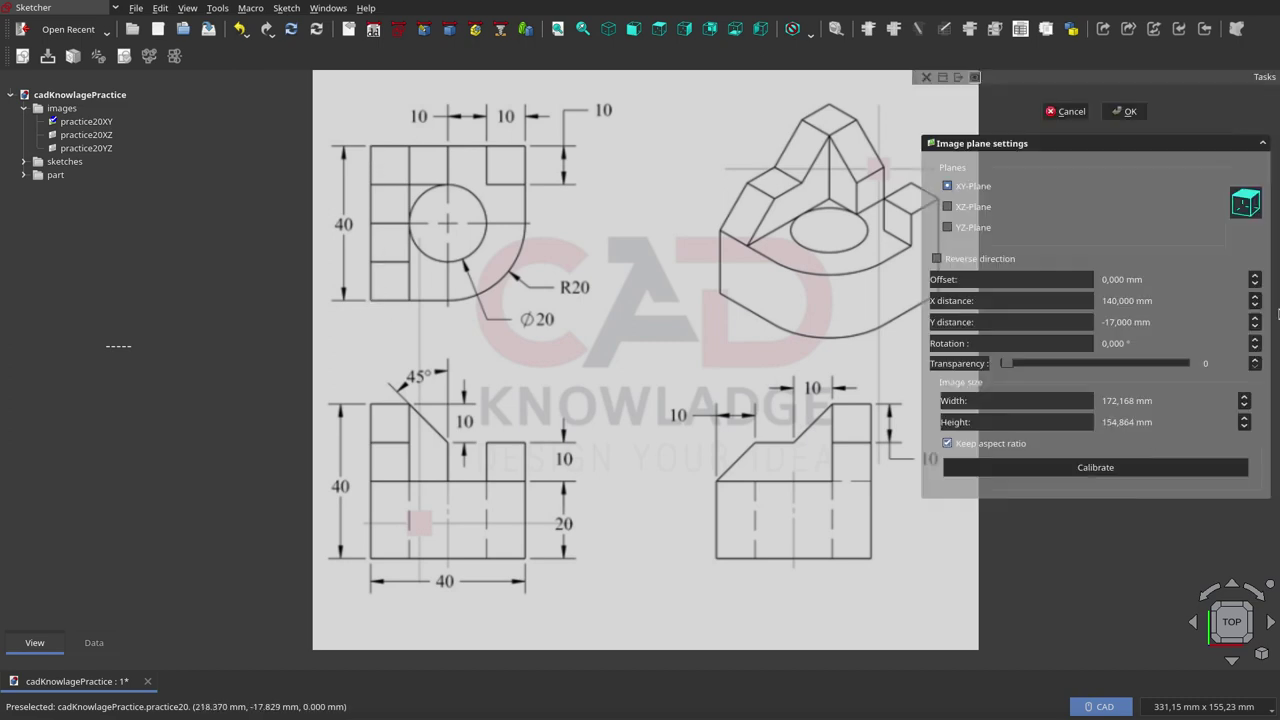
{"action": "left_click", "coordinate": [1063, 476]}
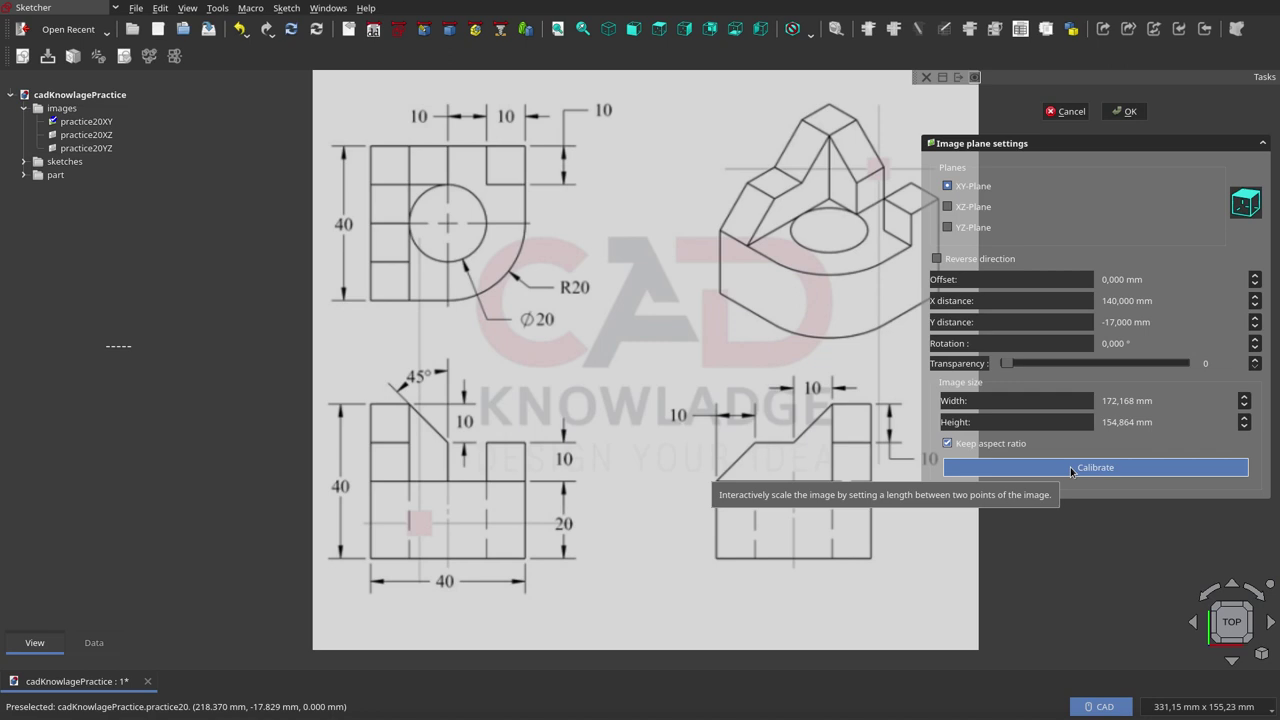
{"action": "left_click", "coordinate": [1071, 471]}
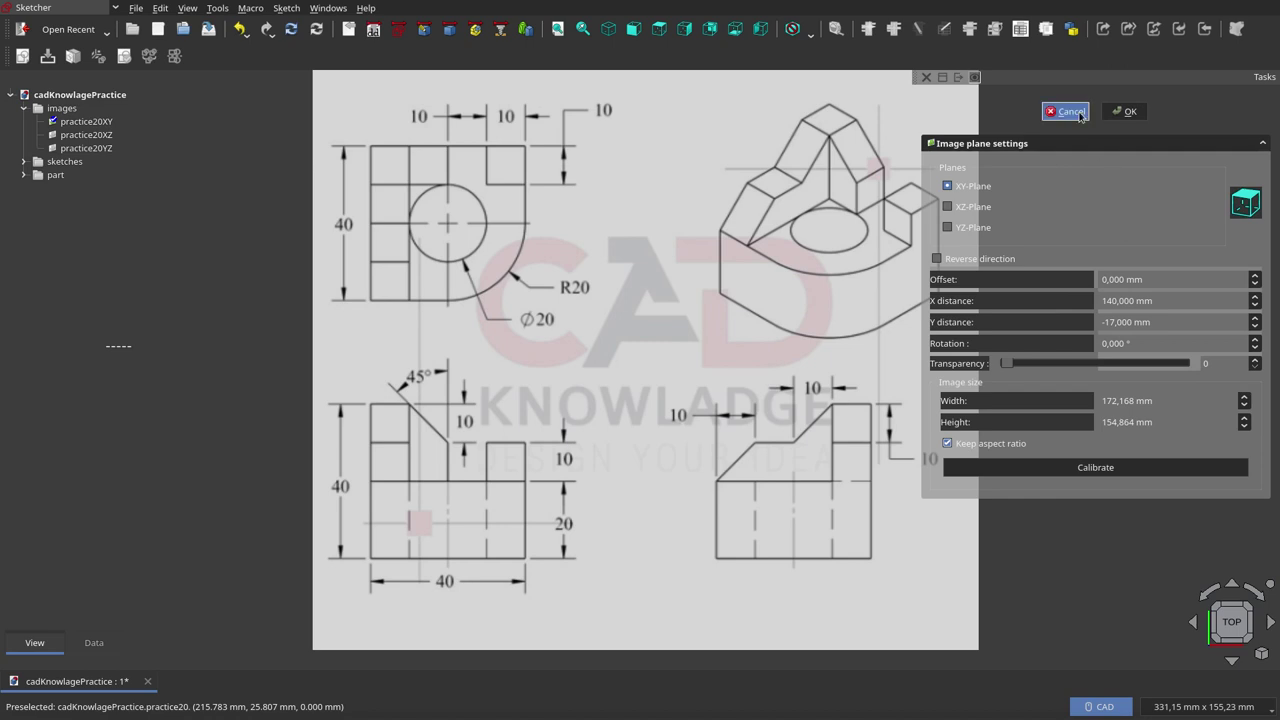
{"action": "left_click", "coordinate": [1070, 112]}
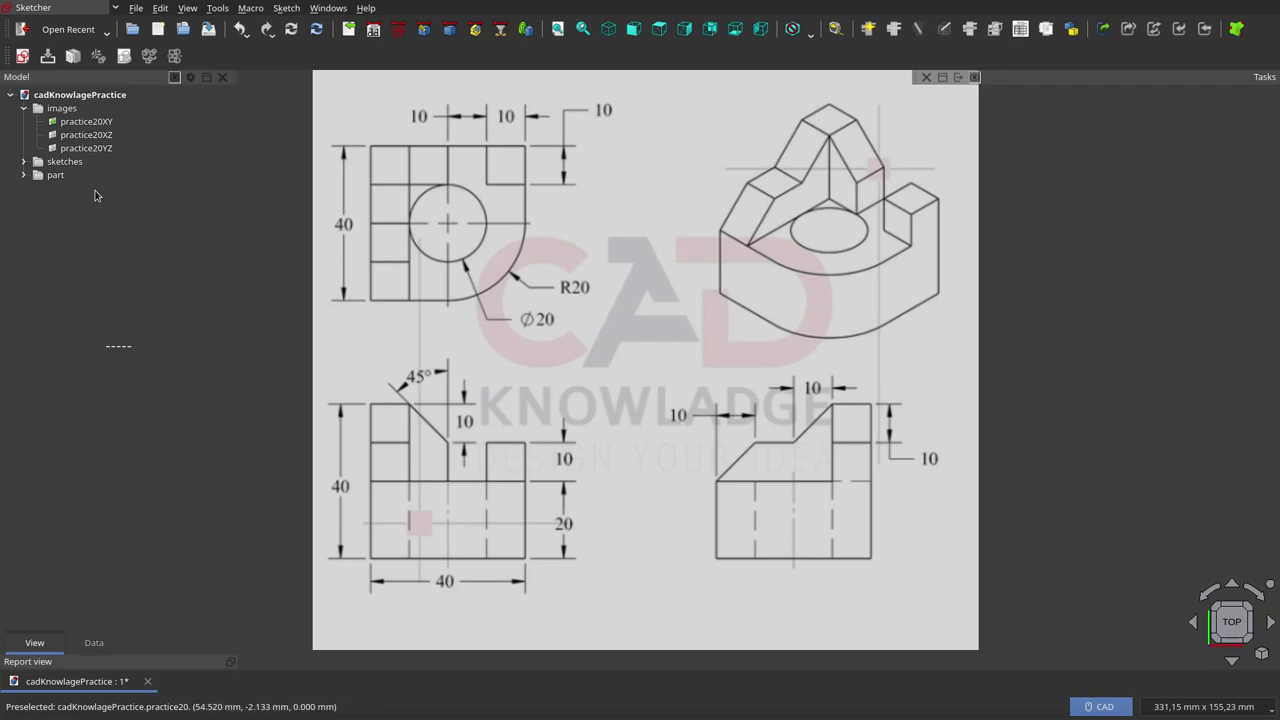
Open the 'top' sketch, with its rounded-corner outline and 20 mm circle, in Sketcher
{"action": "left_click", "coordinate": [24, 161]}
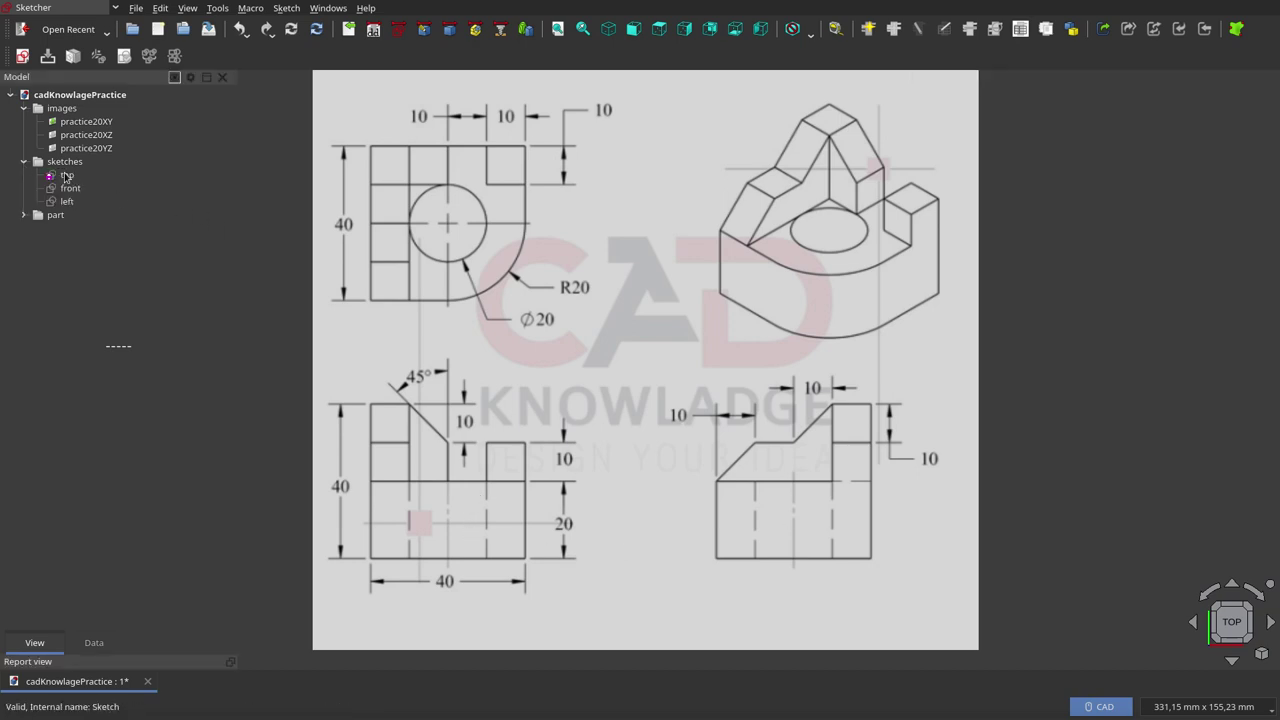
{"action": "left_click", "coordinate": [65, 177]}
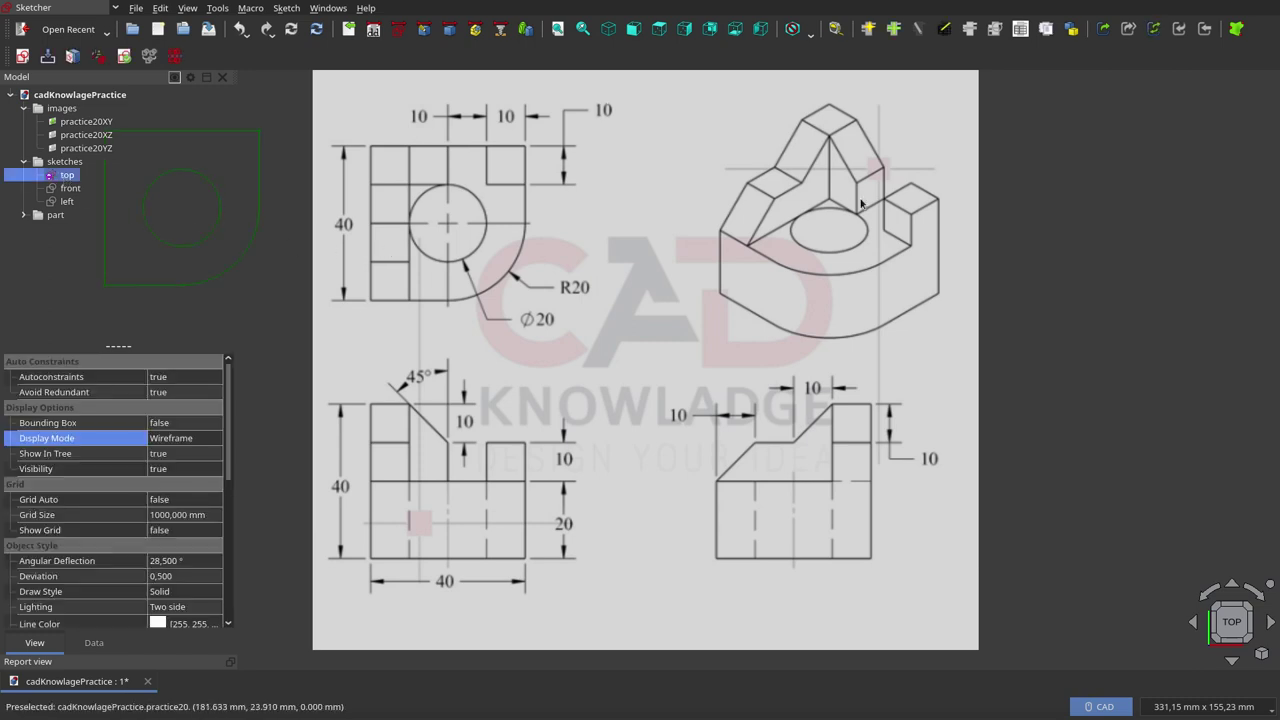
{"action": "scroll", "coordinate": [533, 179], "scroll_direction": "down", "scroll_amount": 5}
{"action": "scroll", "coordinate": [490, 125], "scroll_direction": "up", "scroll_amount": 5}
{"action": "scroll", "coordinate": [490, 122], "scroll_direction": "up", "scroll_amount": 1}
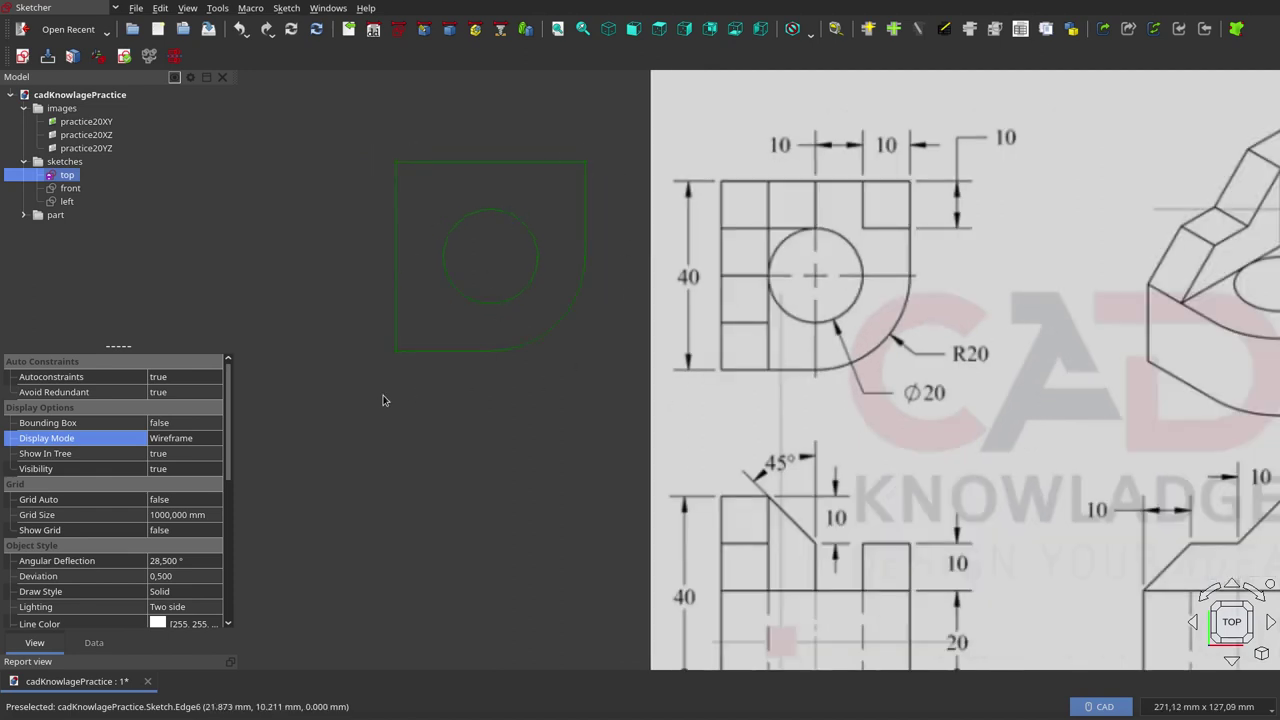
{"action": "scroll", "coordinate": [384, 394], "scroll_direction": "down", "scroll_amount": 1}
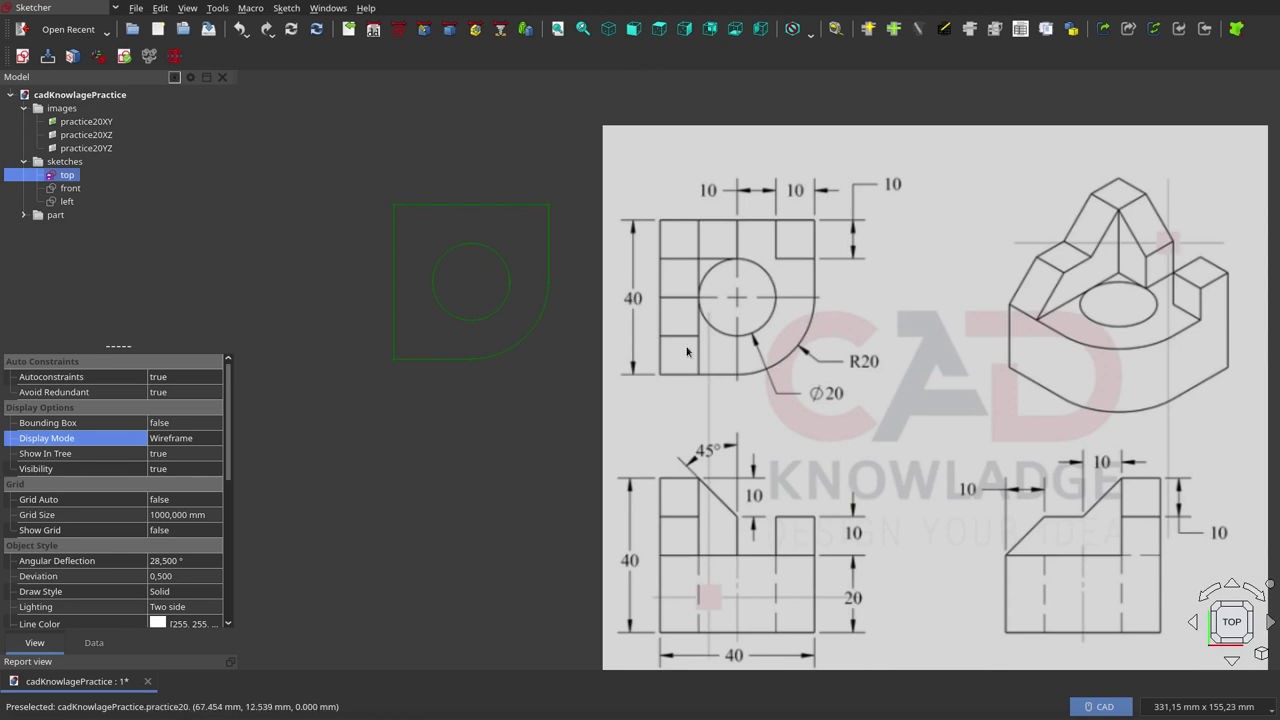
{"action": "left_click", "coordinate": [511, 432]}
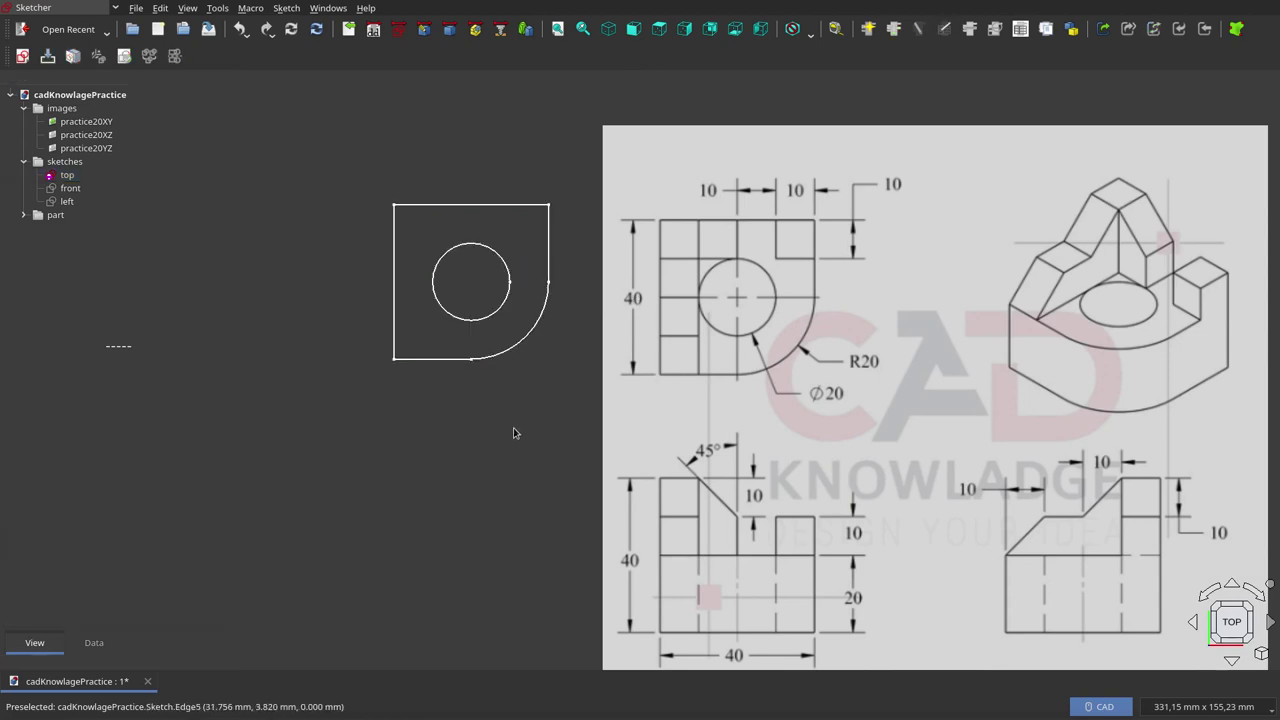
{"action": "double_click", "coordinate": [66, 176]}
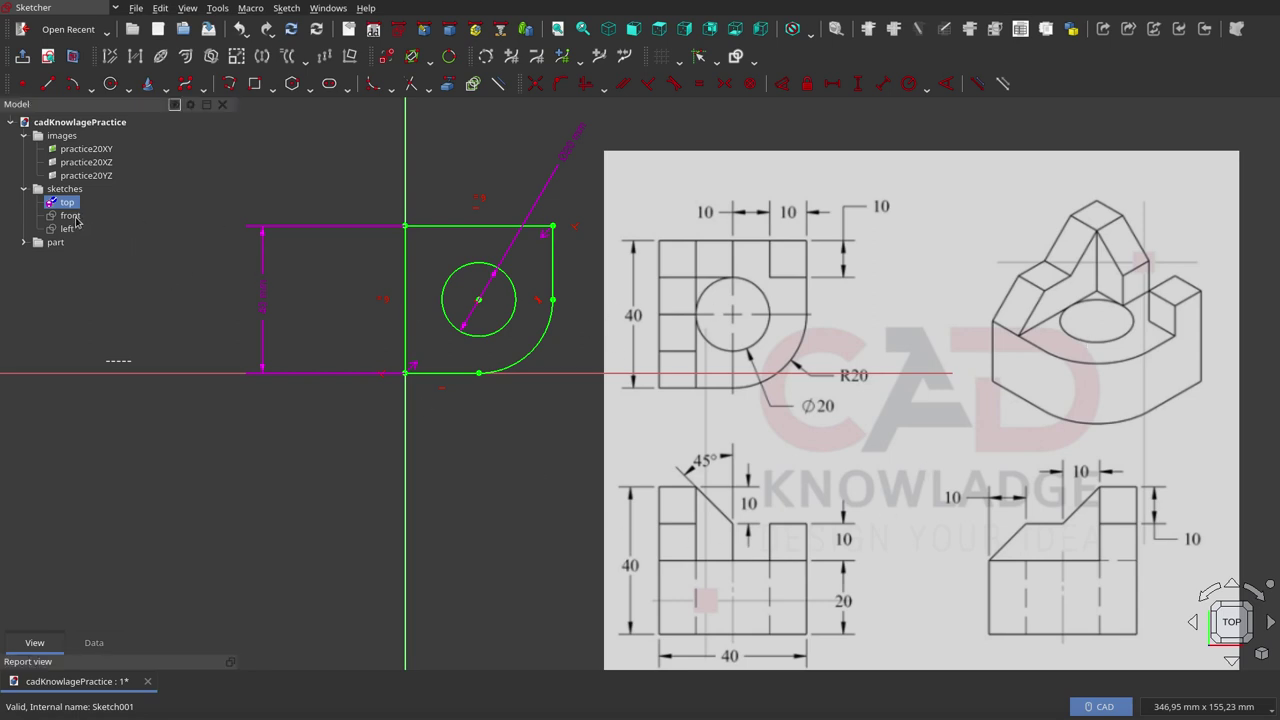
Check the top sketch from the front view and close it
{"action": "left_click", "coordinate": [70, 216]}
{"action": "left_click", "coordinate": [67, 202]}
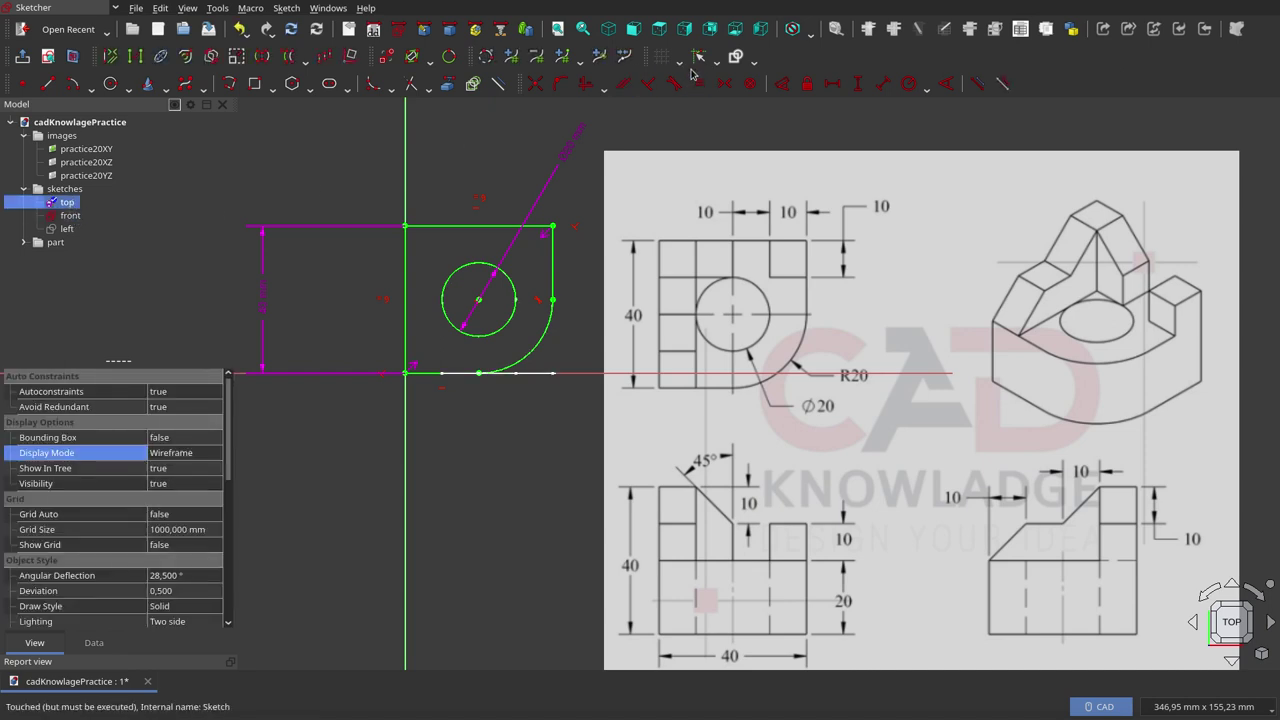
{"action": "left_click", "coordinate": [634, 28]}
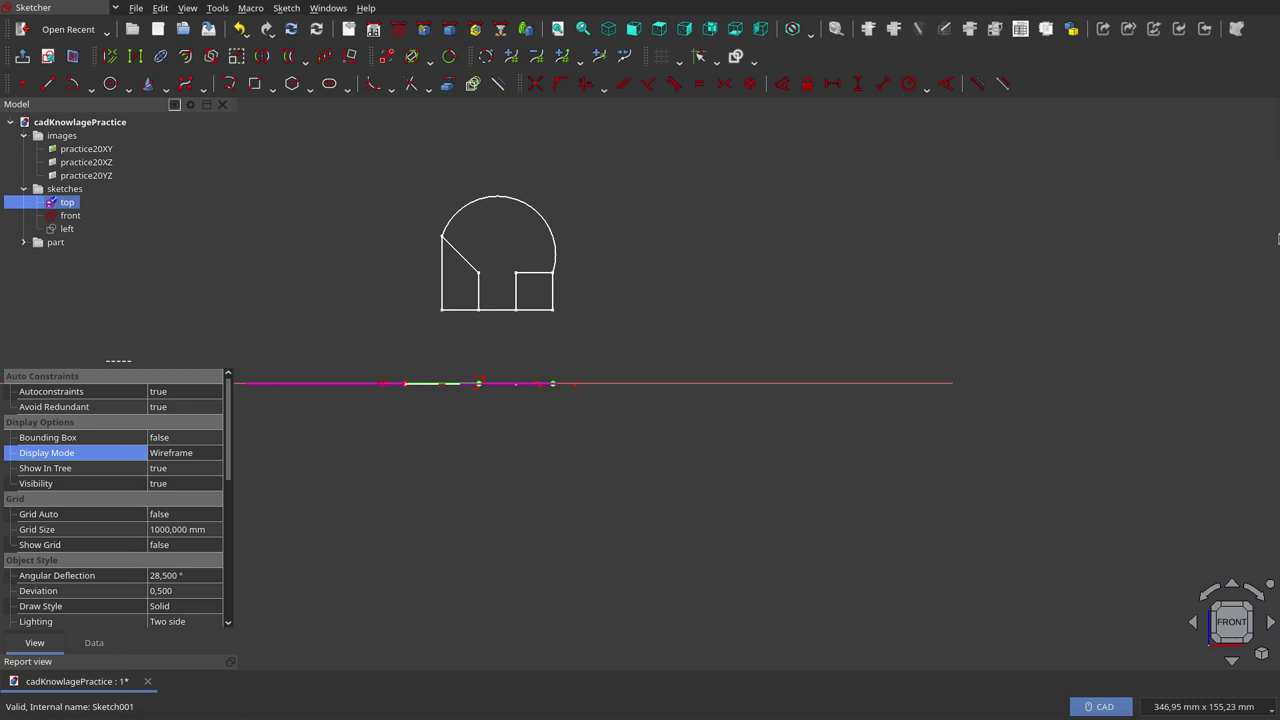
{"action": "left_click", "coordinate": [1092, 140]}
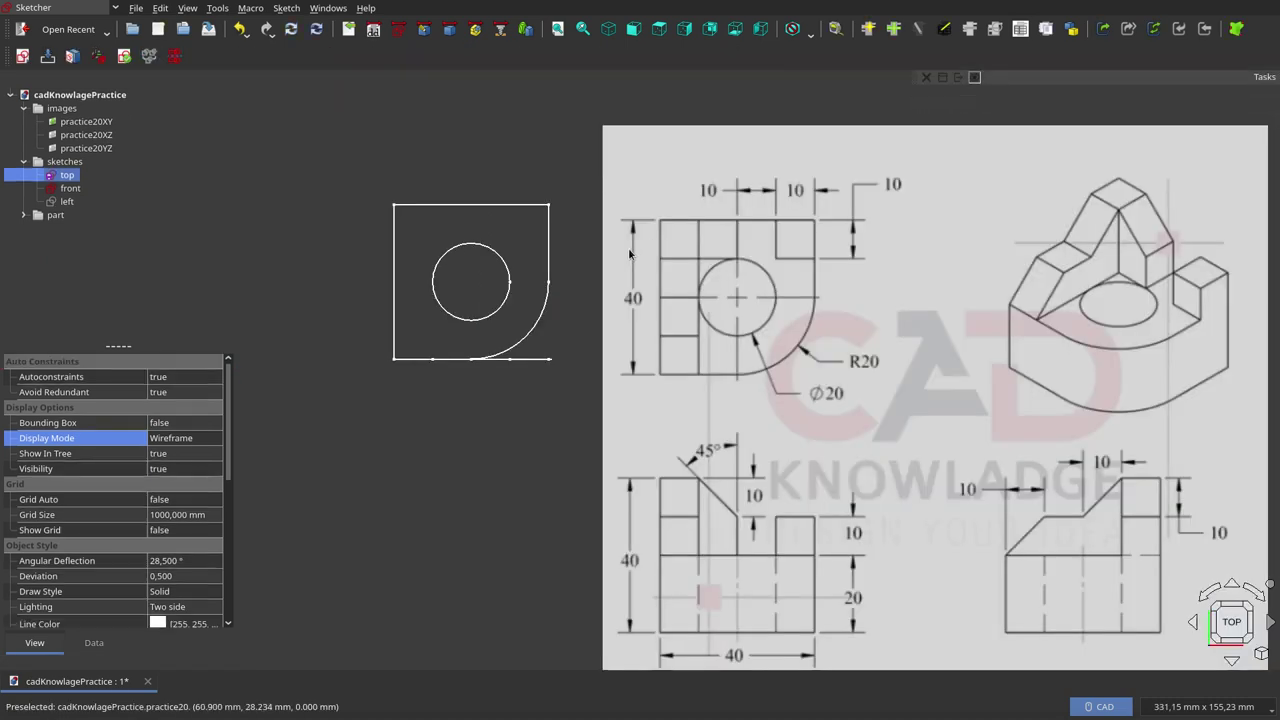
Open the 'front' sketch and show the practice20XZ reference image beside it
{"action": "double_click", "coordinate": [70, 188]}
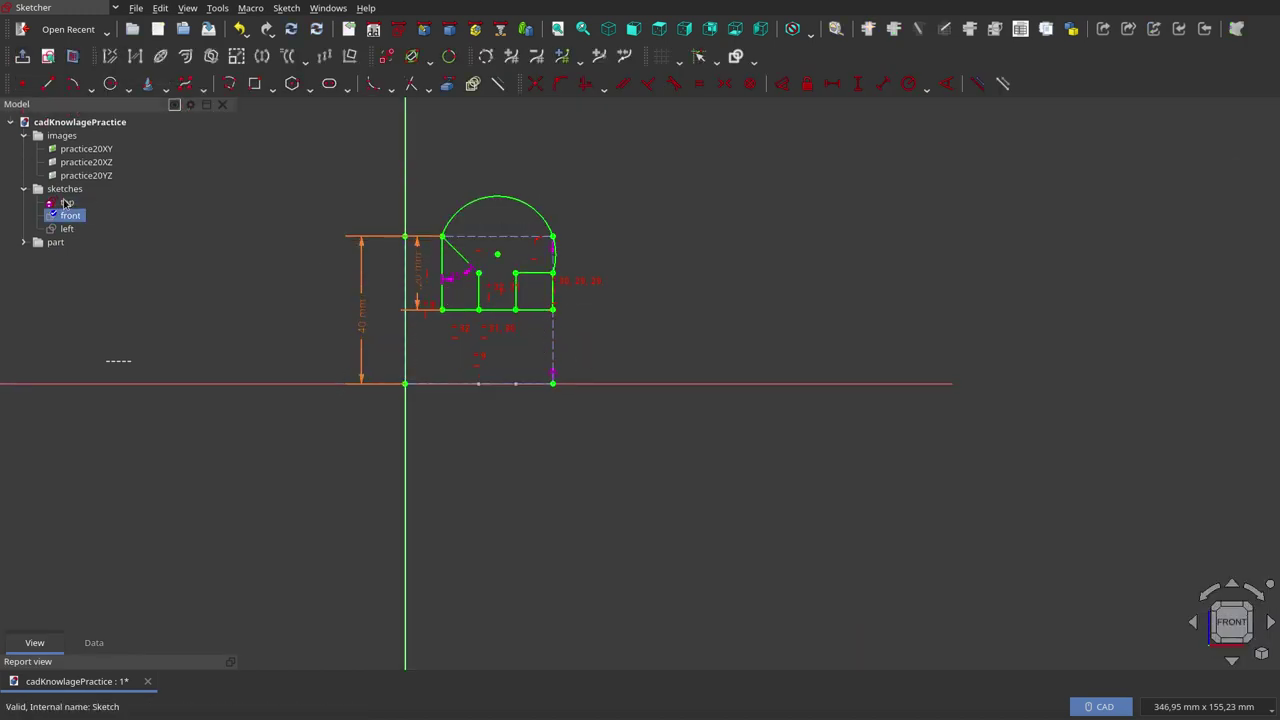
{"action": "left_click", "coordinate": [92, 163]}
{"action": "key", "text": "space"}
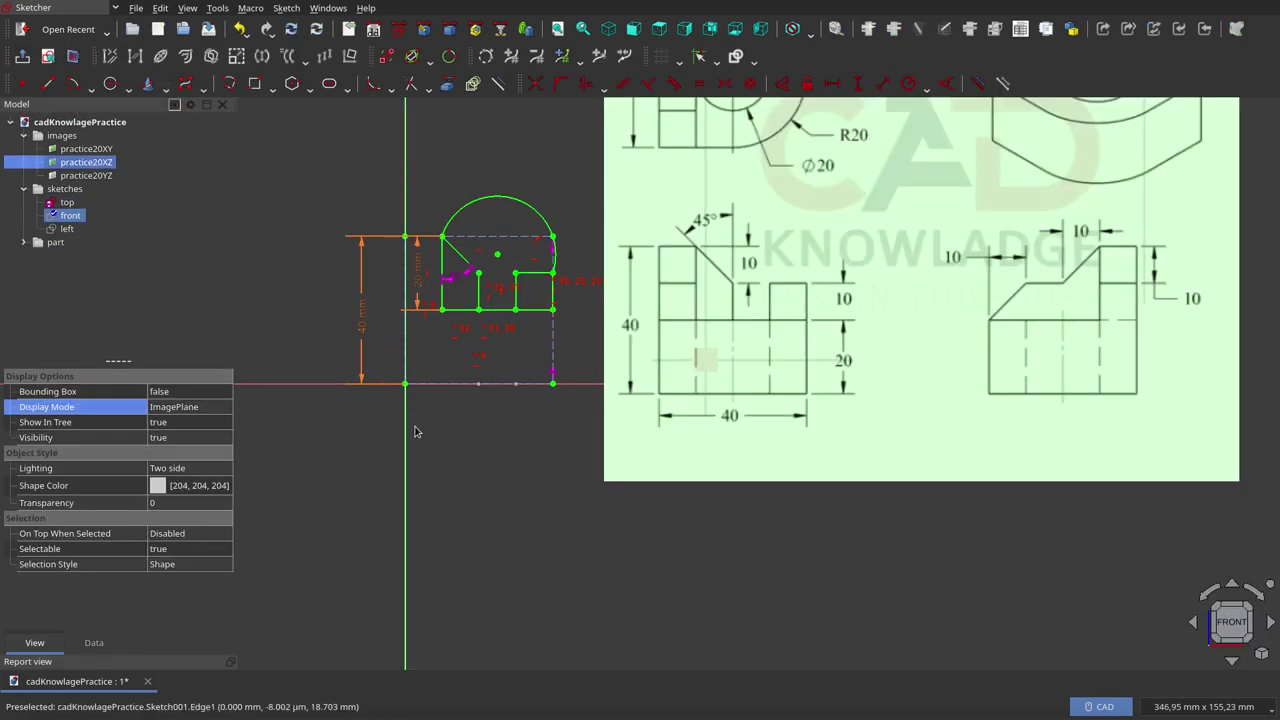
{"action": "left_click", "coordinate": [419, 432]}
{"action": "scroll", "coordinate": [532, 461], "scroll_direction": "down", "scroll_amount": 1}
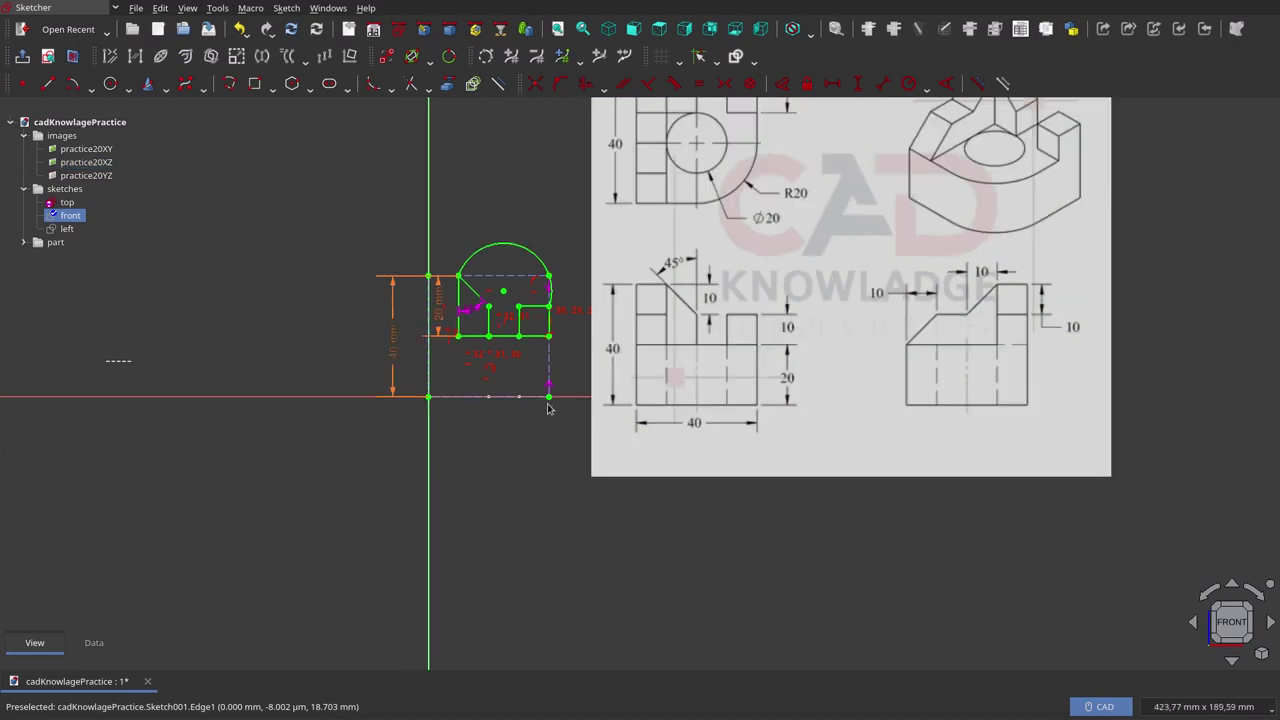
{"action": "scroll", "coordinate": [550, 405], "scroll_direction": "up", "scroll_amount": 2}
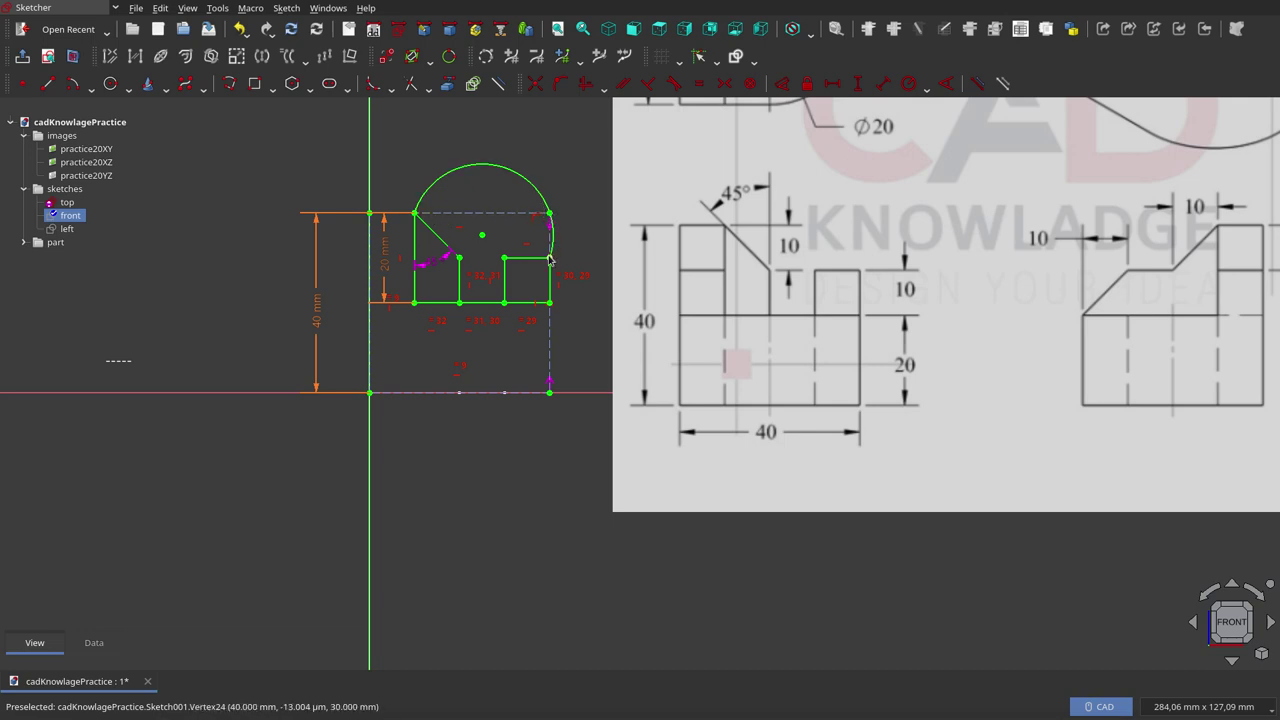
Select the front profile's arched top and zoom to compare it with the drawing
{"action": "left_click", "coordinate": [551, 212]}
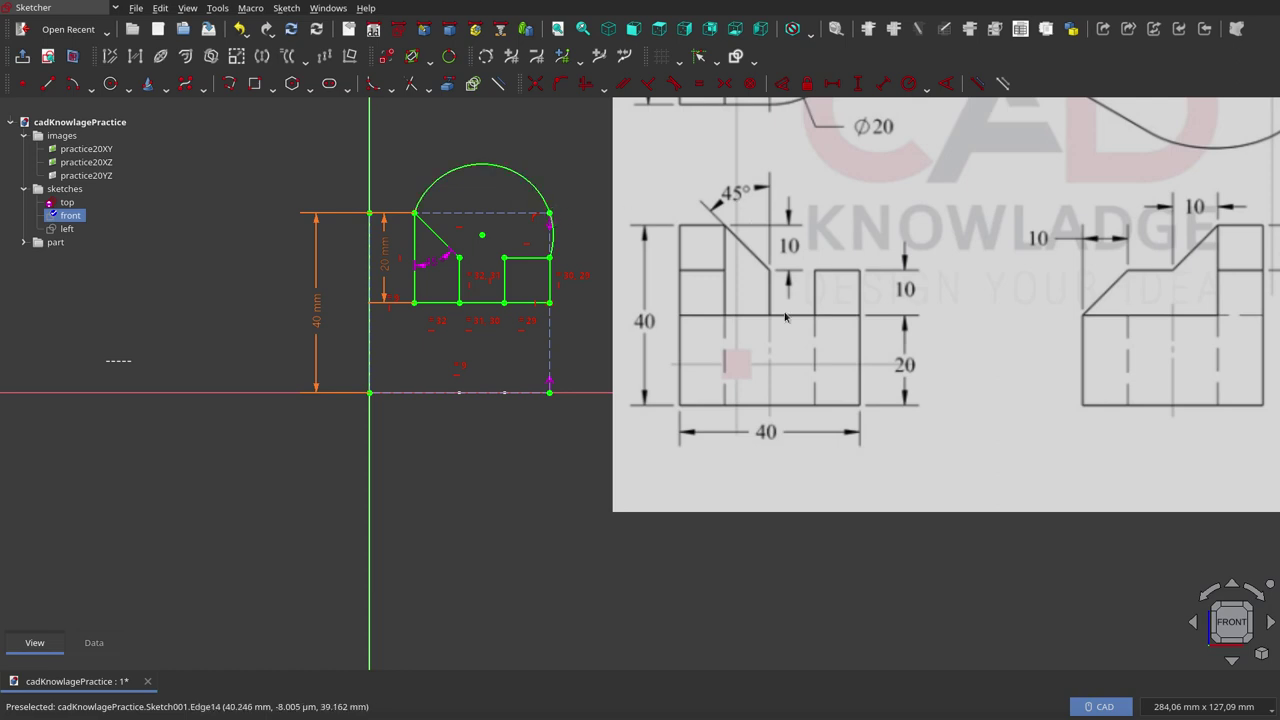
{"action": "scroll", "coordinate": [785, 340], "scroll_direction": "down", "scroll_amount": 2}
{"action": "scroll", "coordinate": [613, 292], "scroll_direction": "up", "scroll_amount": 2}
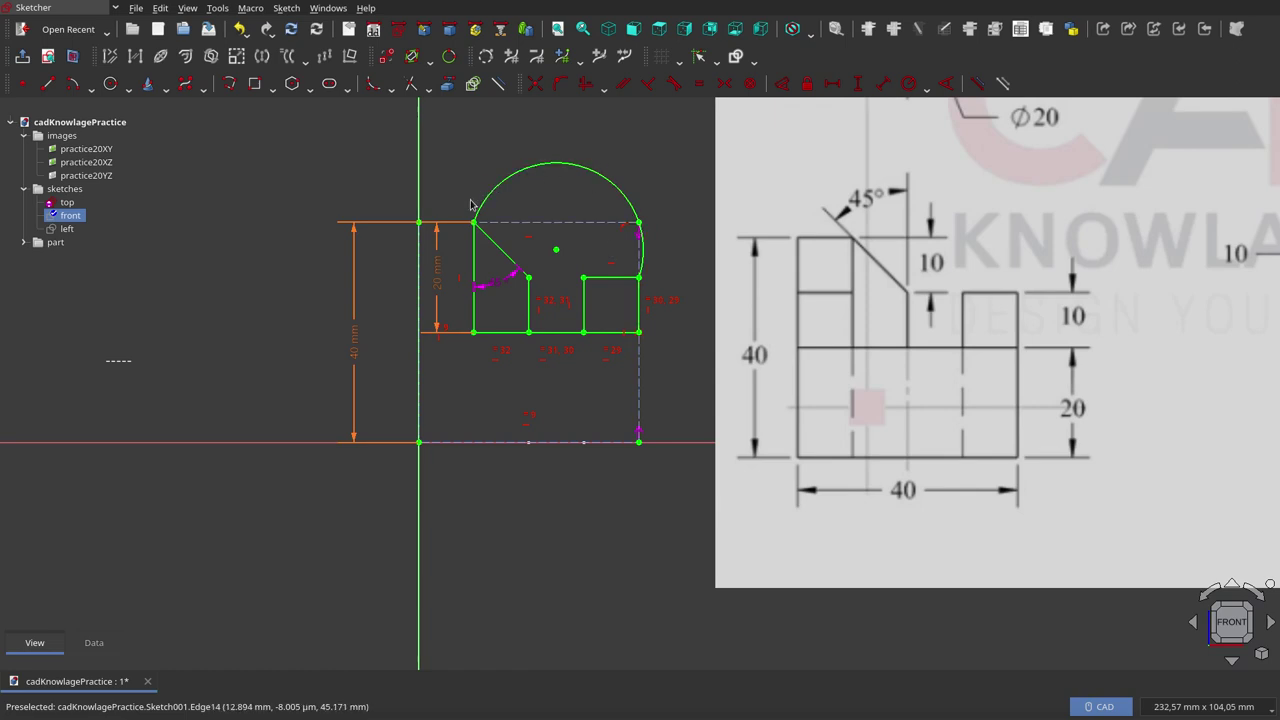
{"action": "scroll", "coordinate": [490, 260], "scroll_direction": "down", "scroll_amount": 1}
{"action": "scroll", "coordinate": [510, 402], "scroll_direction": "down", "scroll_amount": 1}
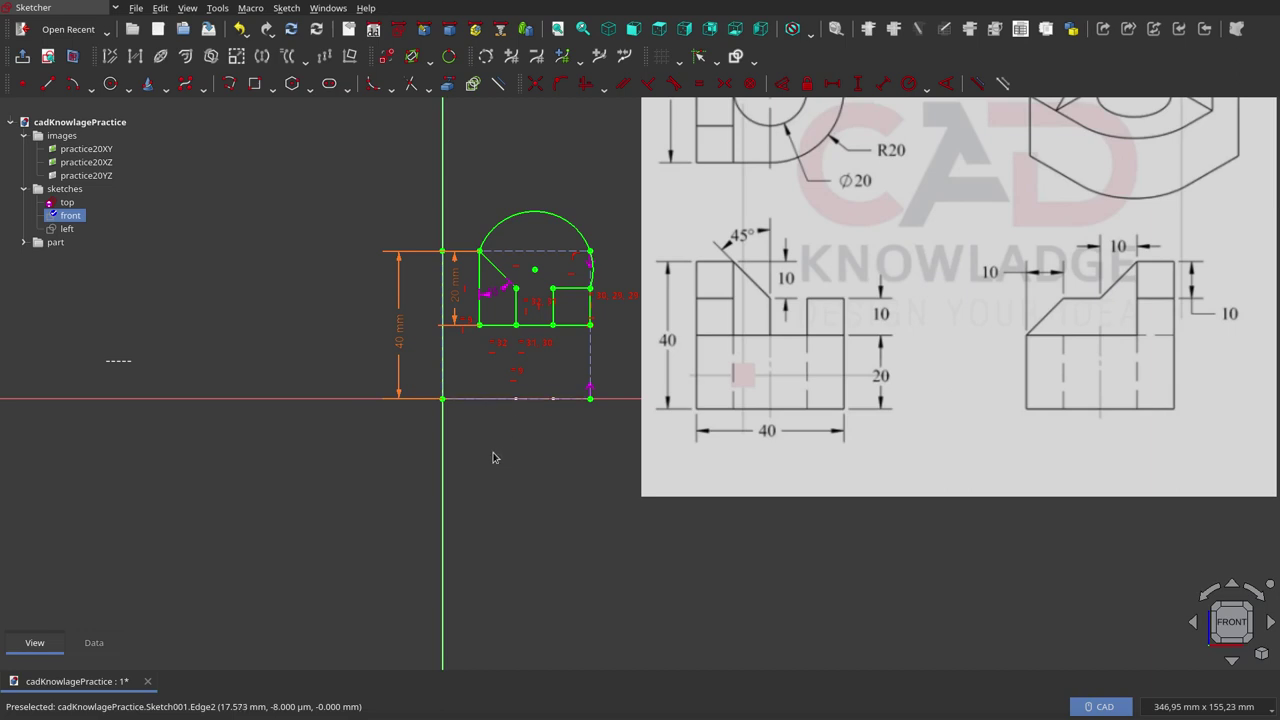
{"action": "mouse_move", "coordinate": [68, 234]}
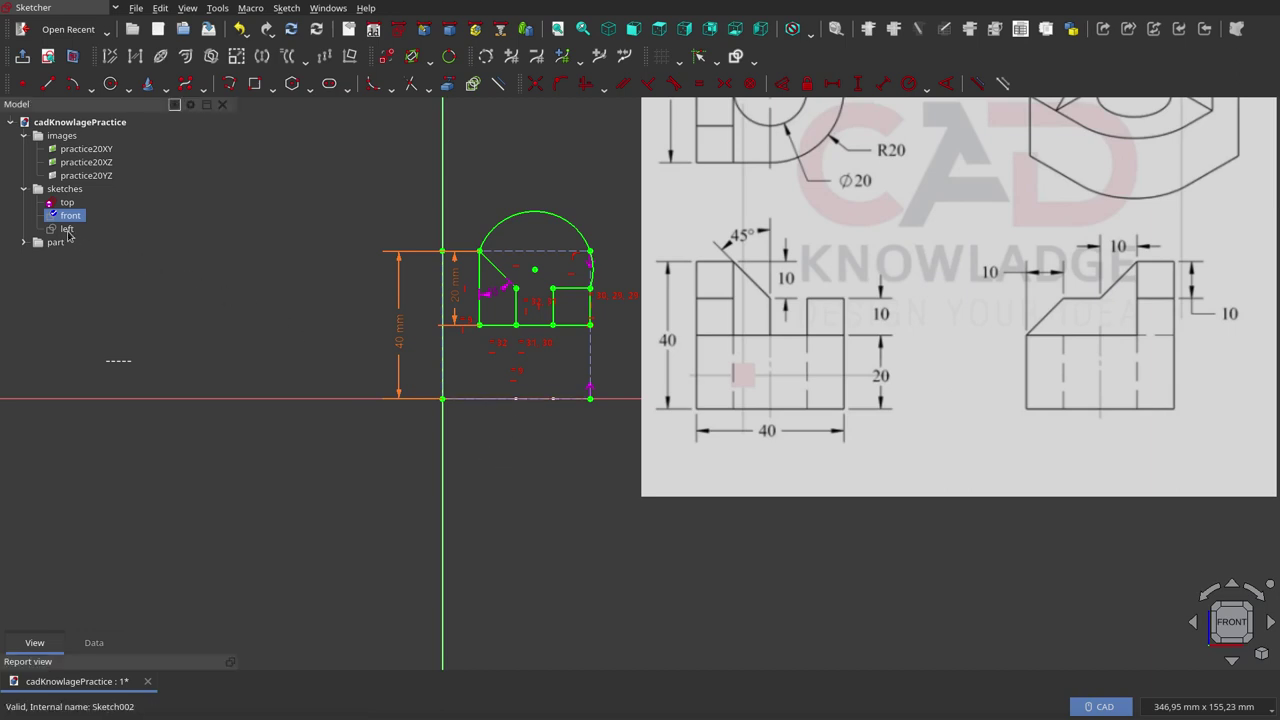
{"action": "scroll", "coordinate": [605, 525], "scroll_direction": "down", "scroll_amount": 1}
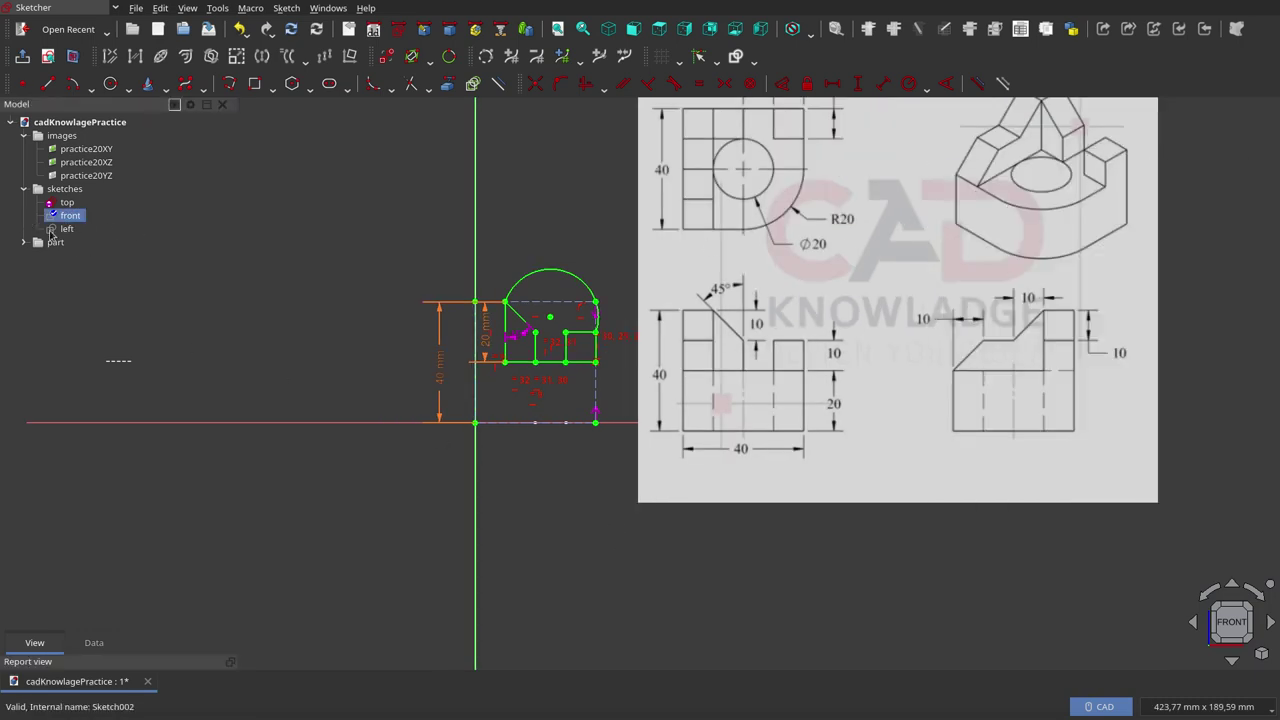
Open the left sketch, show practice20YZ to compare against it, then close the sketch
{"action": "double_click", "coordinate": [58, 230]}
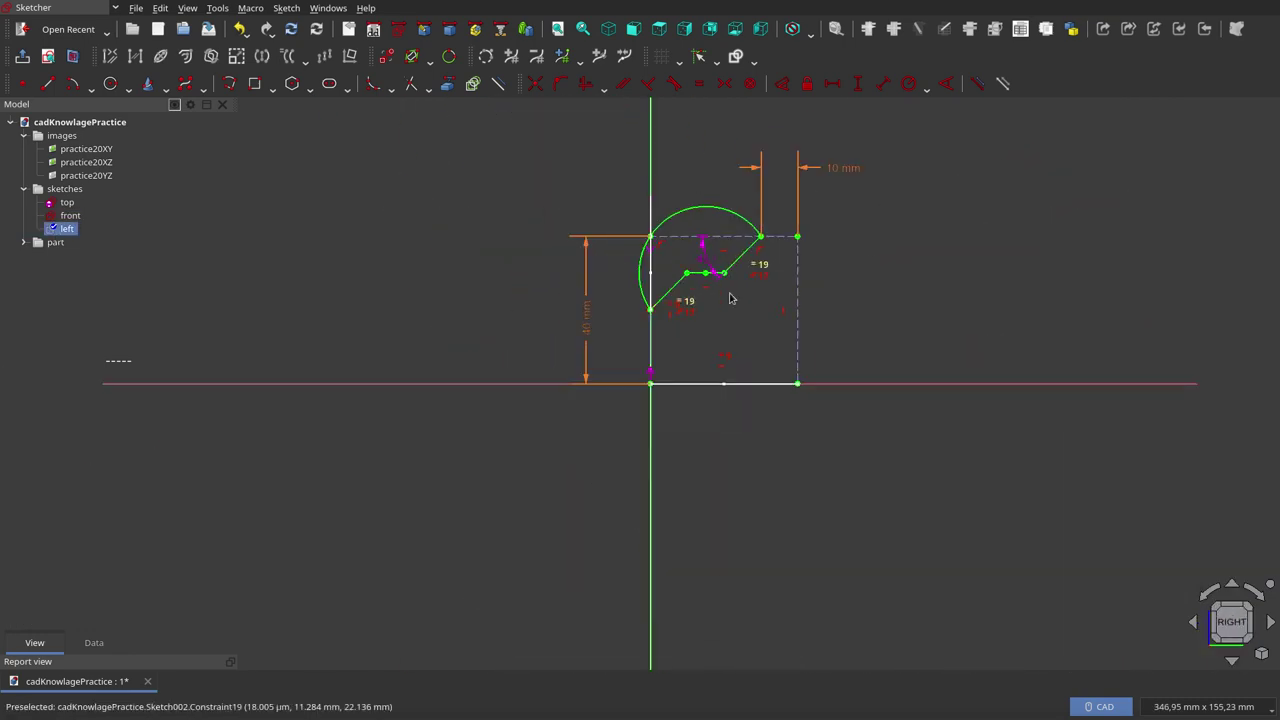
{"action": "left_click", "coordinate": [86, 175]}
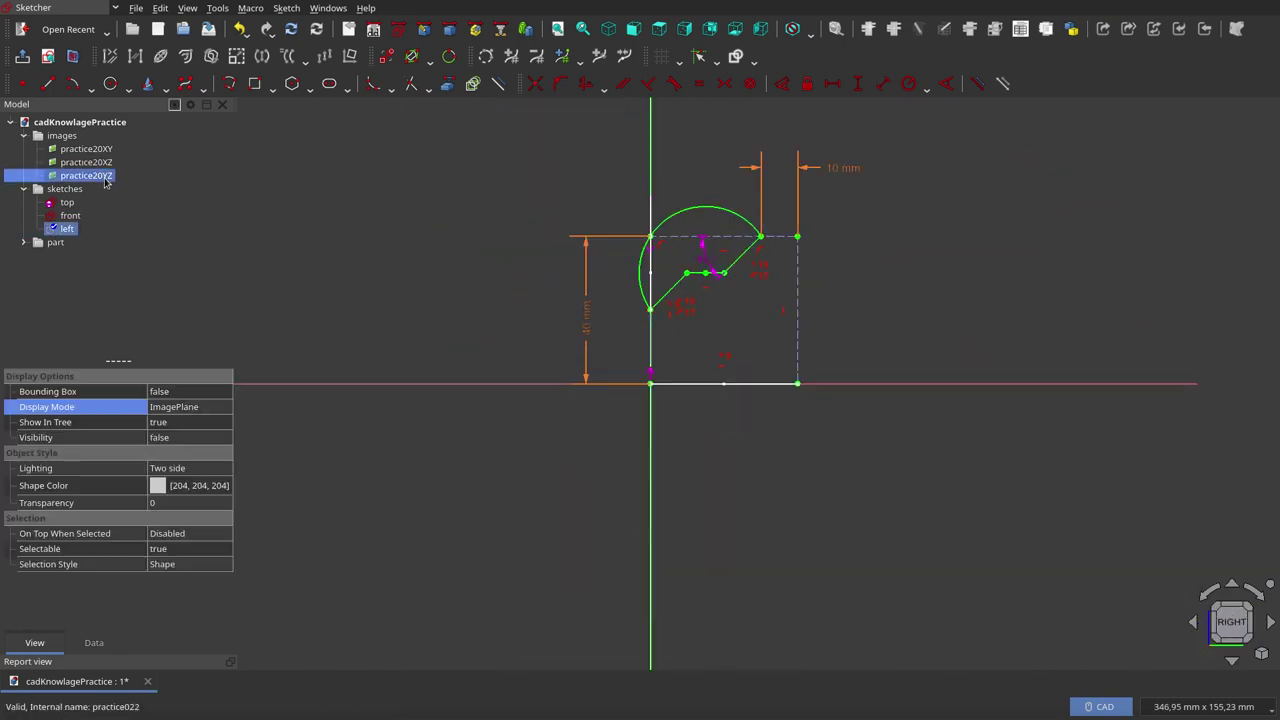
{"action": "key", "text": "space"}
{"action": "left_click", "coordinate": [864, 490]}
{"action": "scroll", "coordinate": [946, 484], "scroll_direction": "down", "scroll_amount": 2}
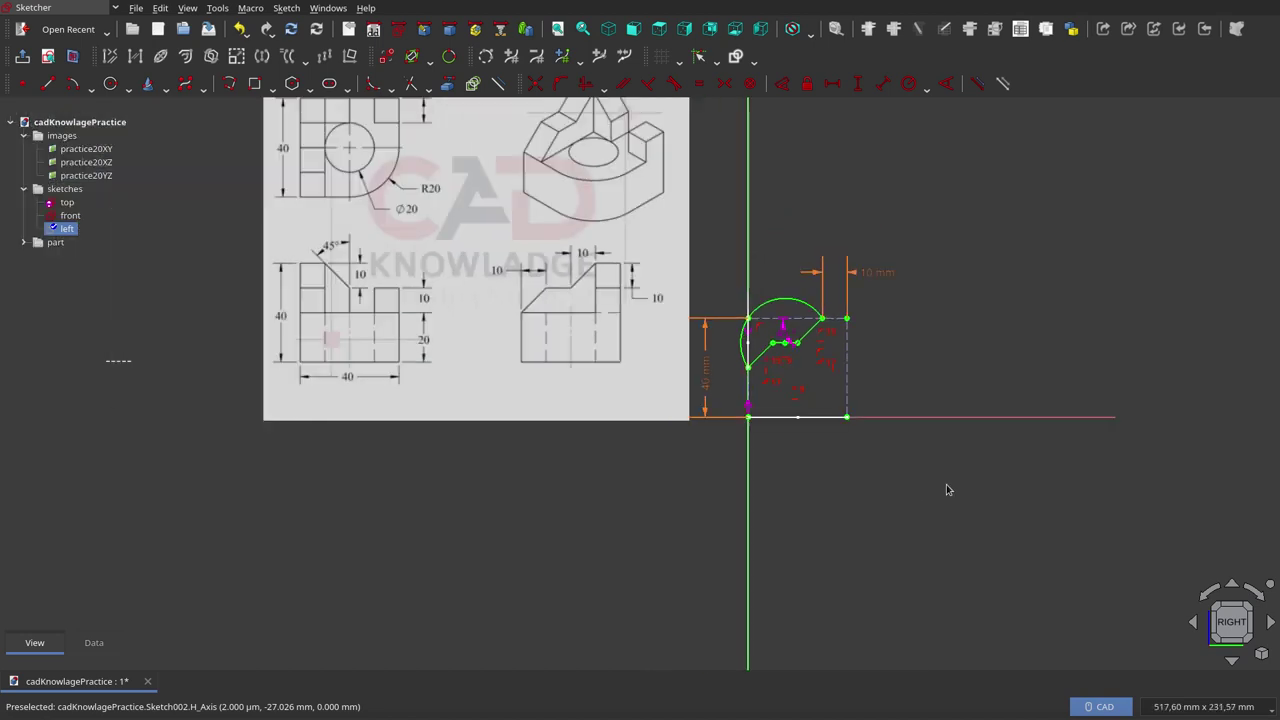
{"action": "scroll", "coordinate": [946, 484], "scroll_direction": "down", "scroll_amount": 1}
{"action": "scroll", "coordinate": [745, 326], "scroll_direction": "up", "scroll_amount": 3}
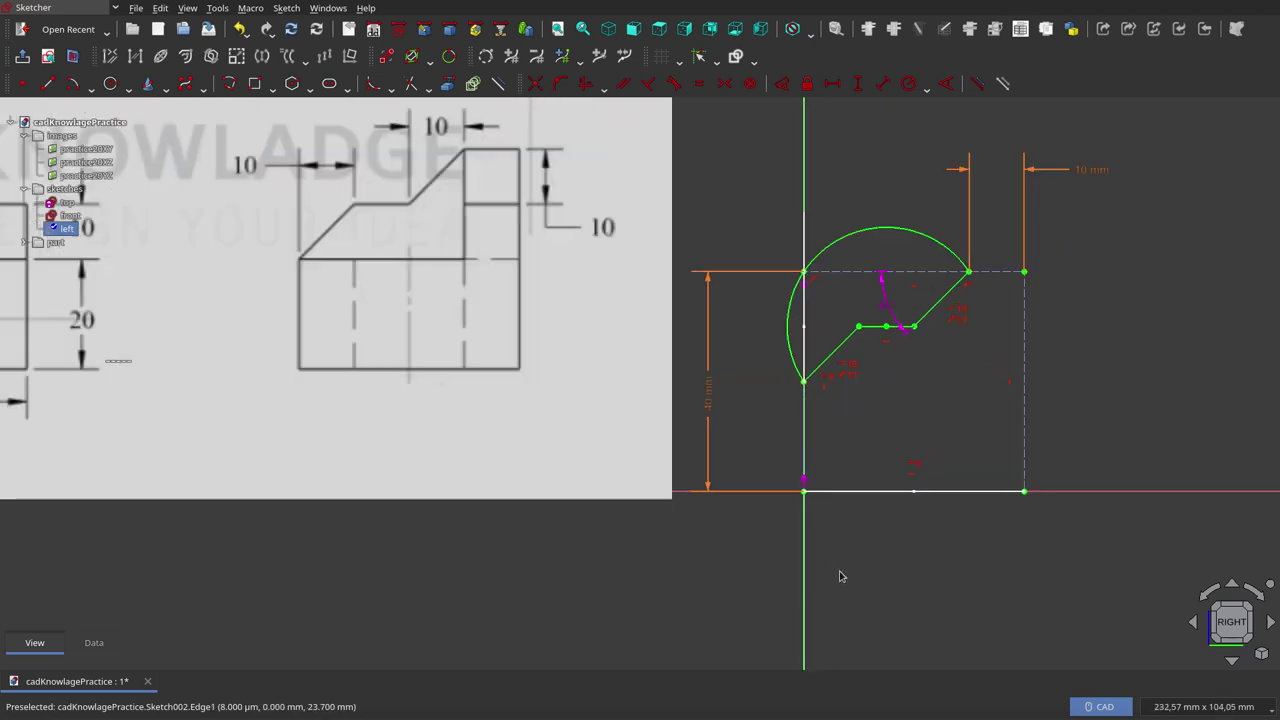
{"action": "scroll", "coordinate": [840, 576], "scroll_direction": "down", "scroll_amount": 1}
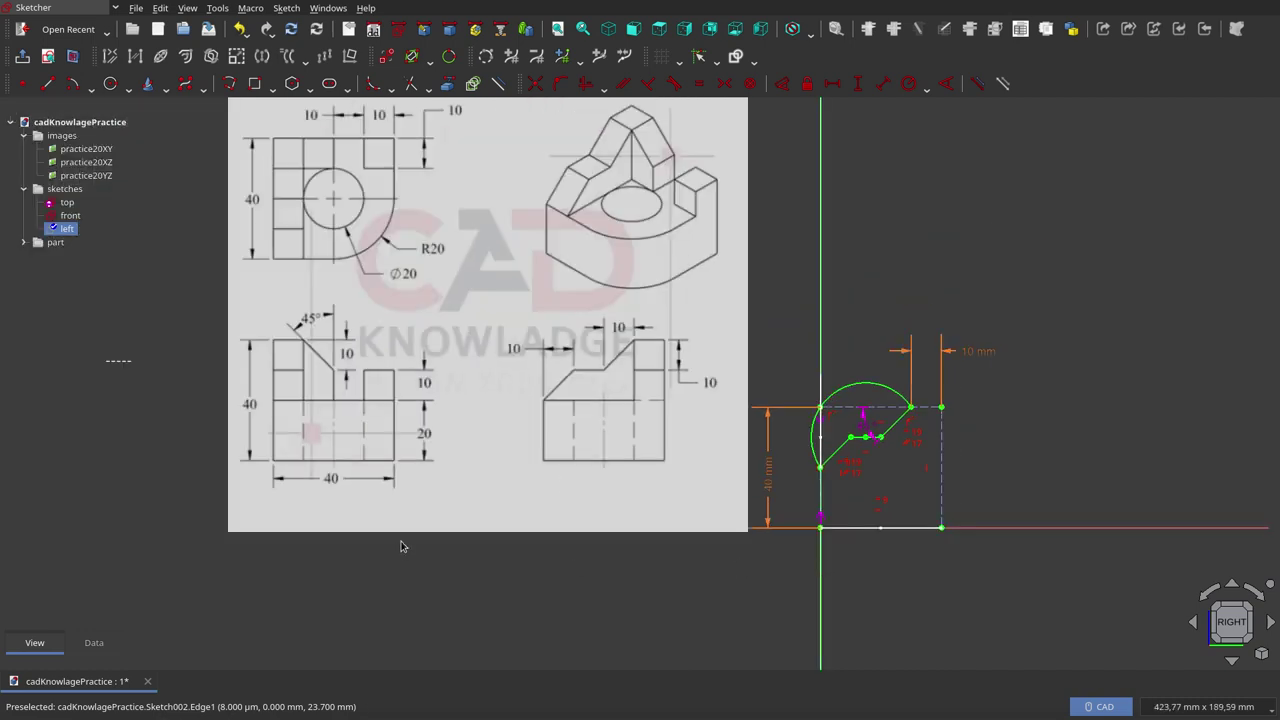
{"action": "key", "text": "Escape"}
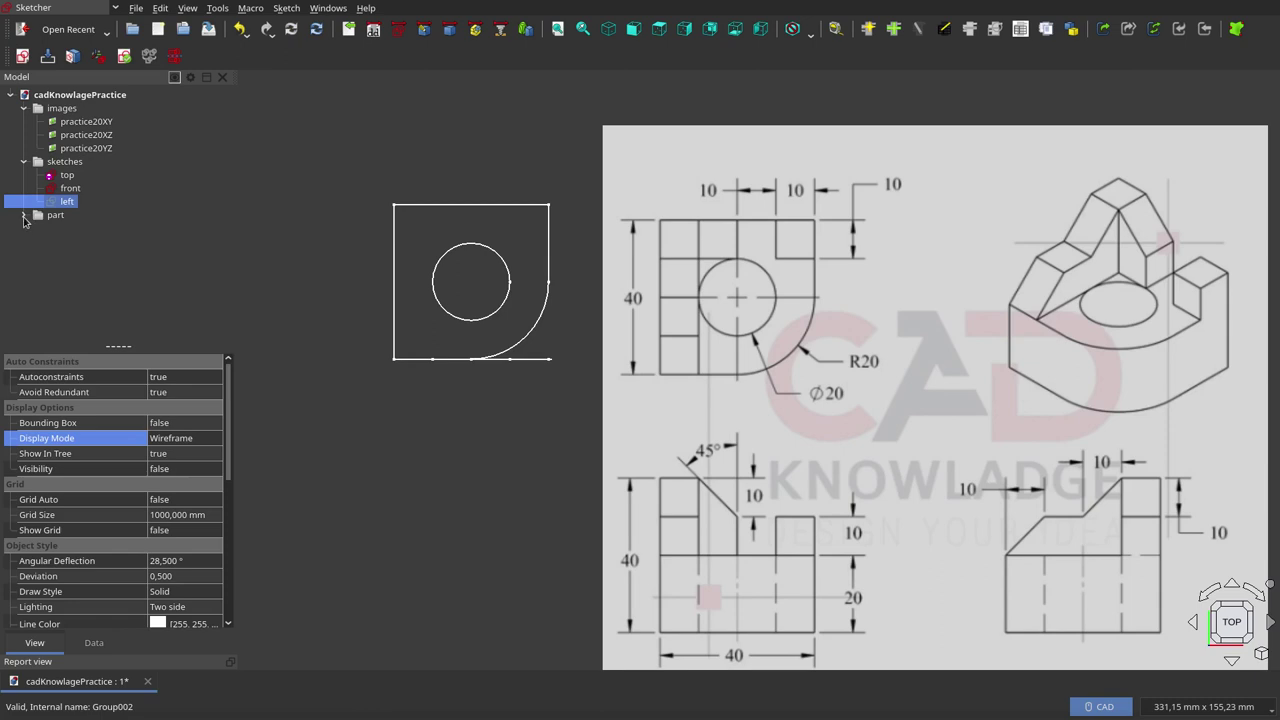
Switch to Part Design and expand the Body to inspect its Binder and the top and front sketches
{"action": "left_click", "coordinate": [24, 217]}
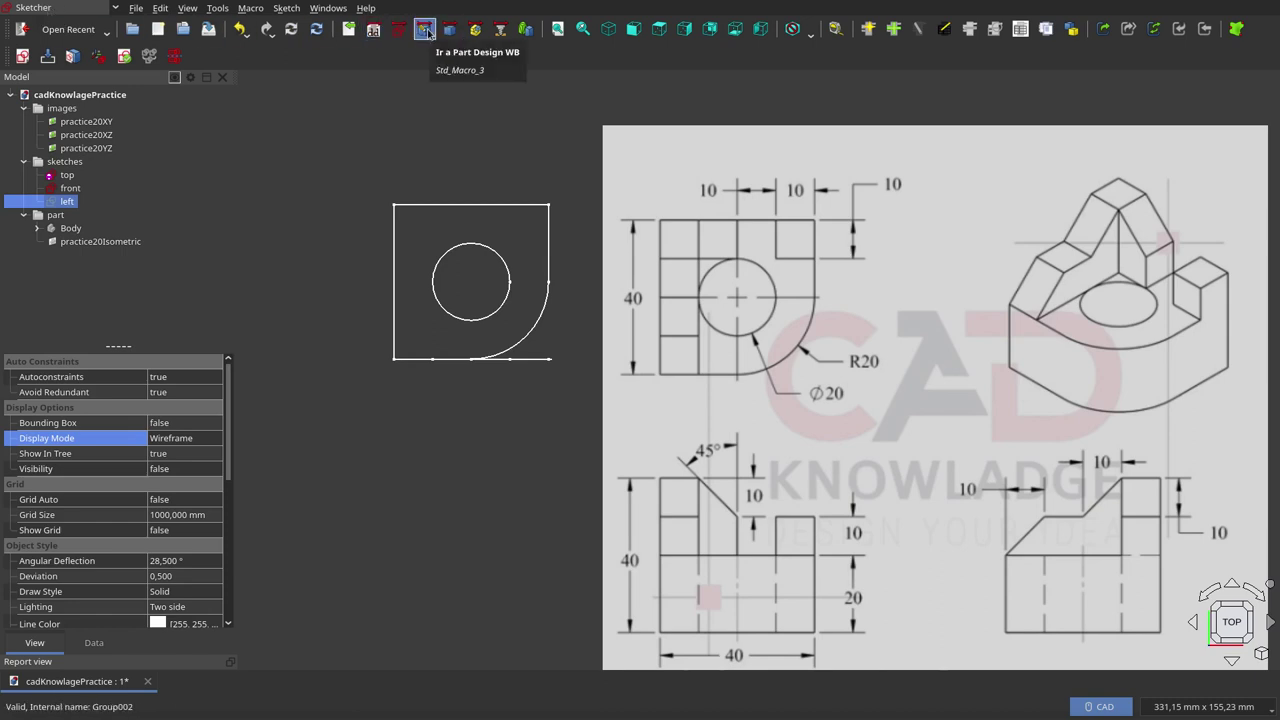
{"action": "left_click", "coordinate": [426, 32]}
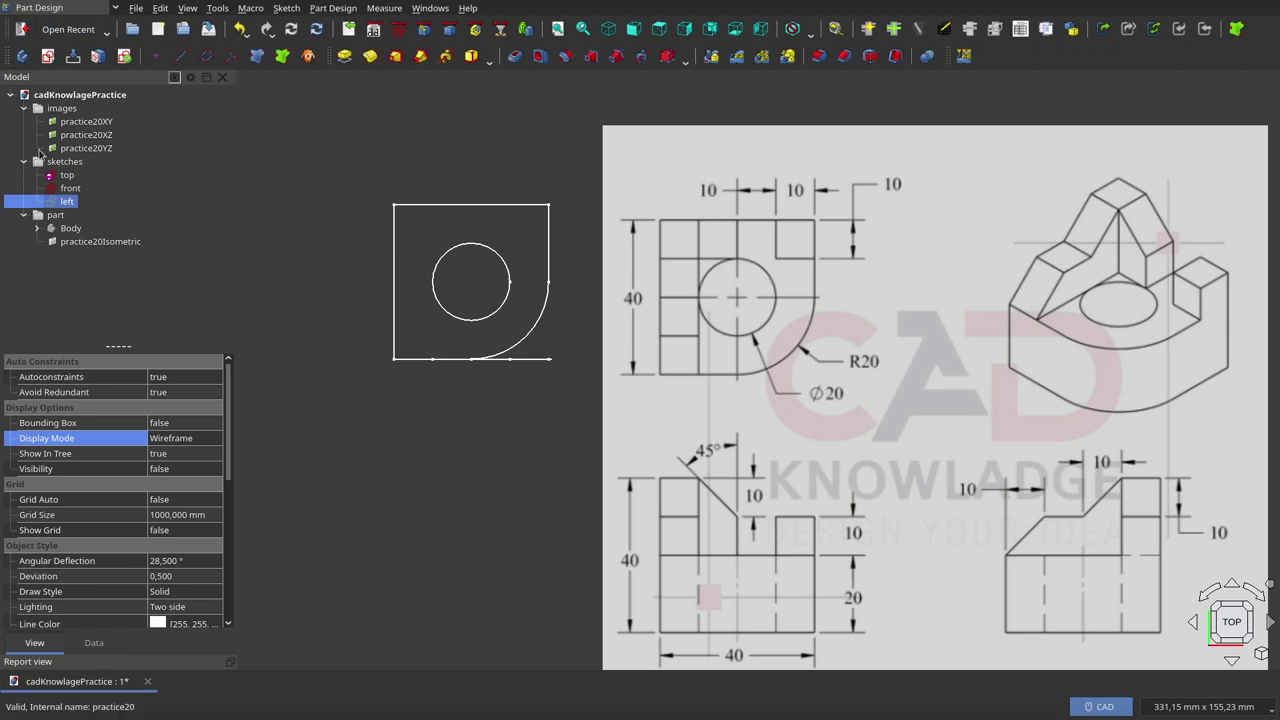
{"action": "left_click", "coordinate": [36, 229]}
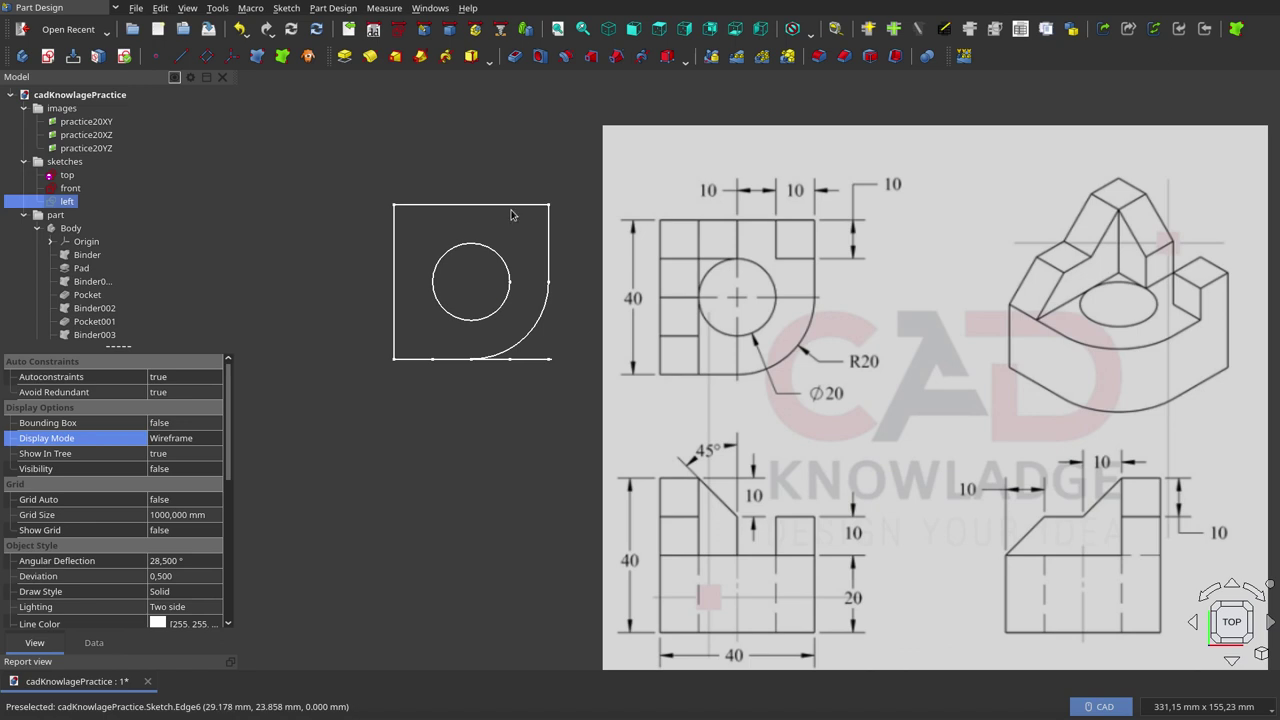
{"action": "left_click", "coordinate": [88, 255]}
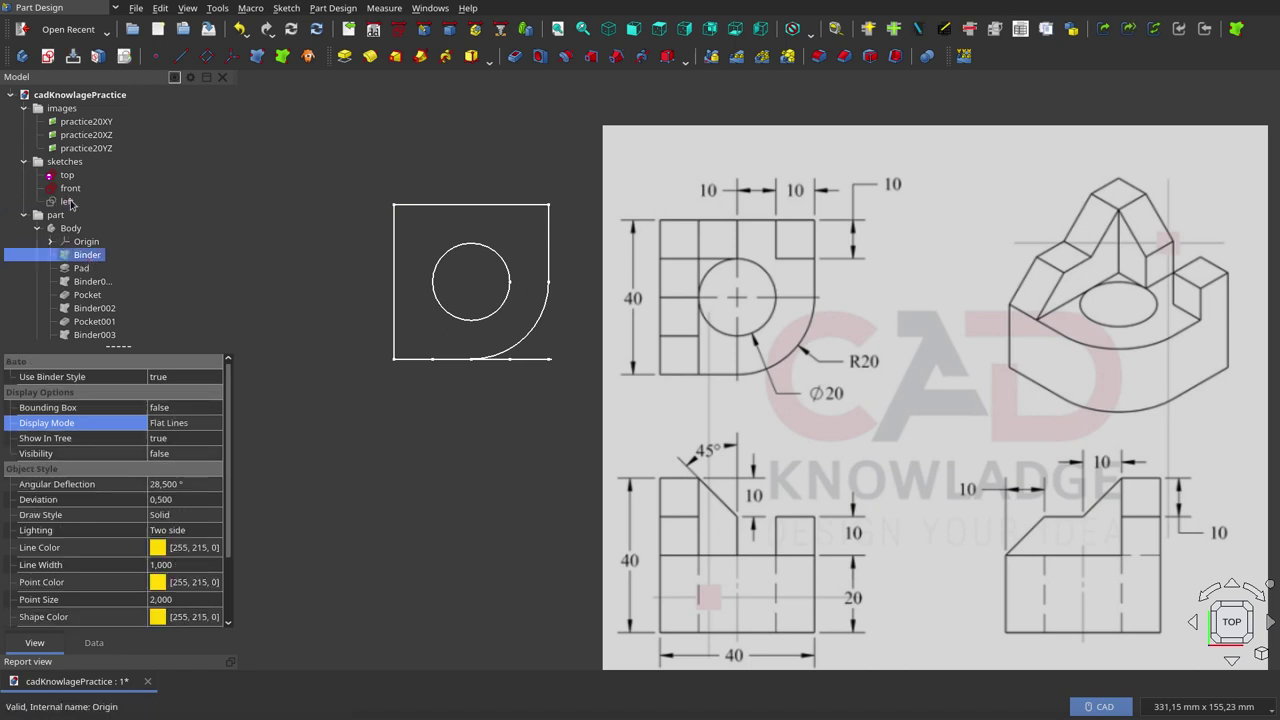
{"action": "left_click", "coordinate": [70, 176]}
{"action": "left_click", "coordinate": [74, 188]}
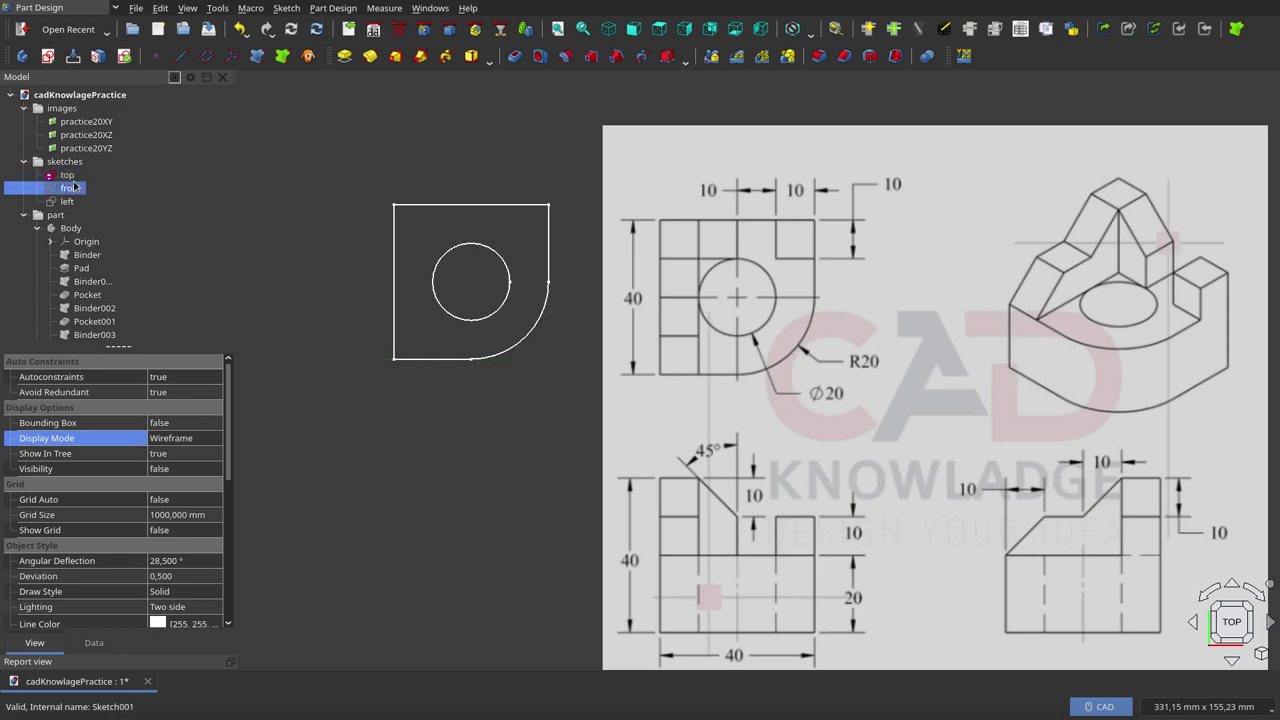
{"action": "left_click", "coordinate": [87, 255]}
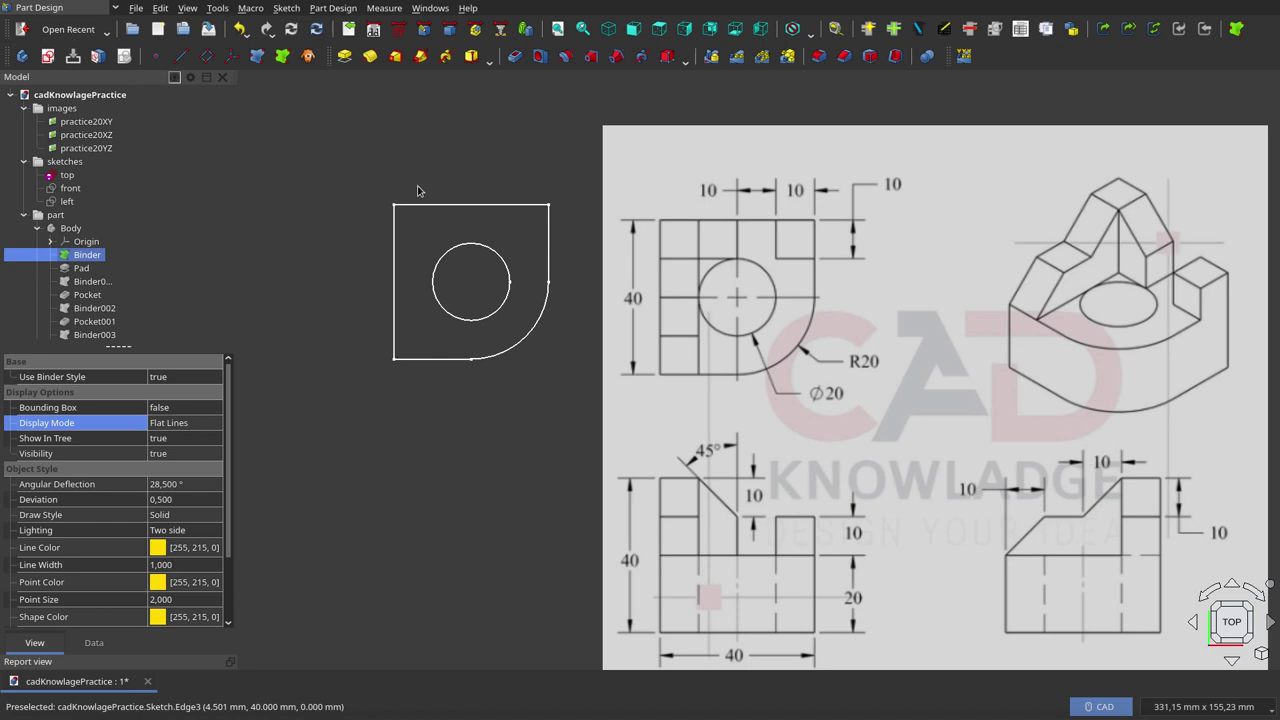
Inspect Pocket002, the Body and the Pad, orbiting the solid in 3D
{"action": "scroll", "coordinate": [117, 330], "scroll_direction": "down", "scroll_amount": 1}
{"action": "left_click", "coordinate": [106, 308]}
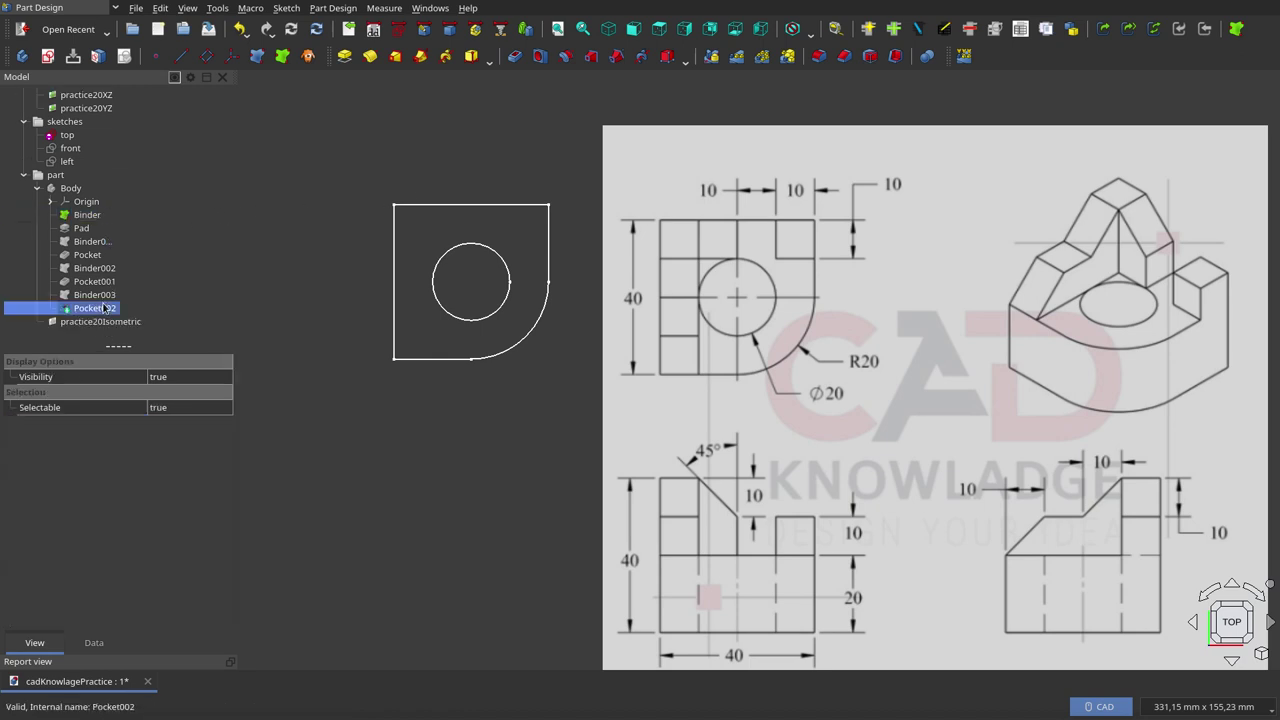
{"action": "left_click", "coordinate": [84, 189]}
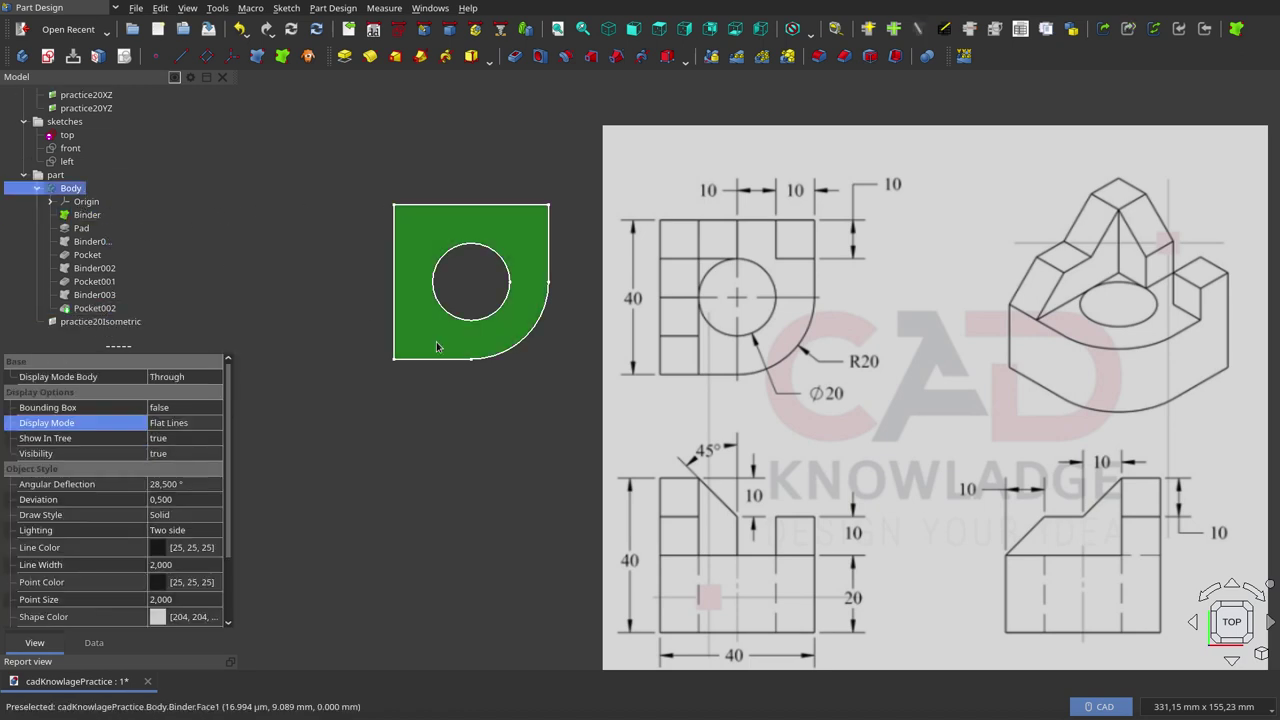
{"action": "scroll", "coordinate": [530, 394], "scroll_direction": "down", "scroll_amount": 1}
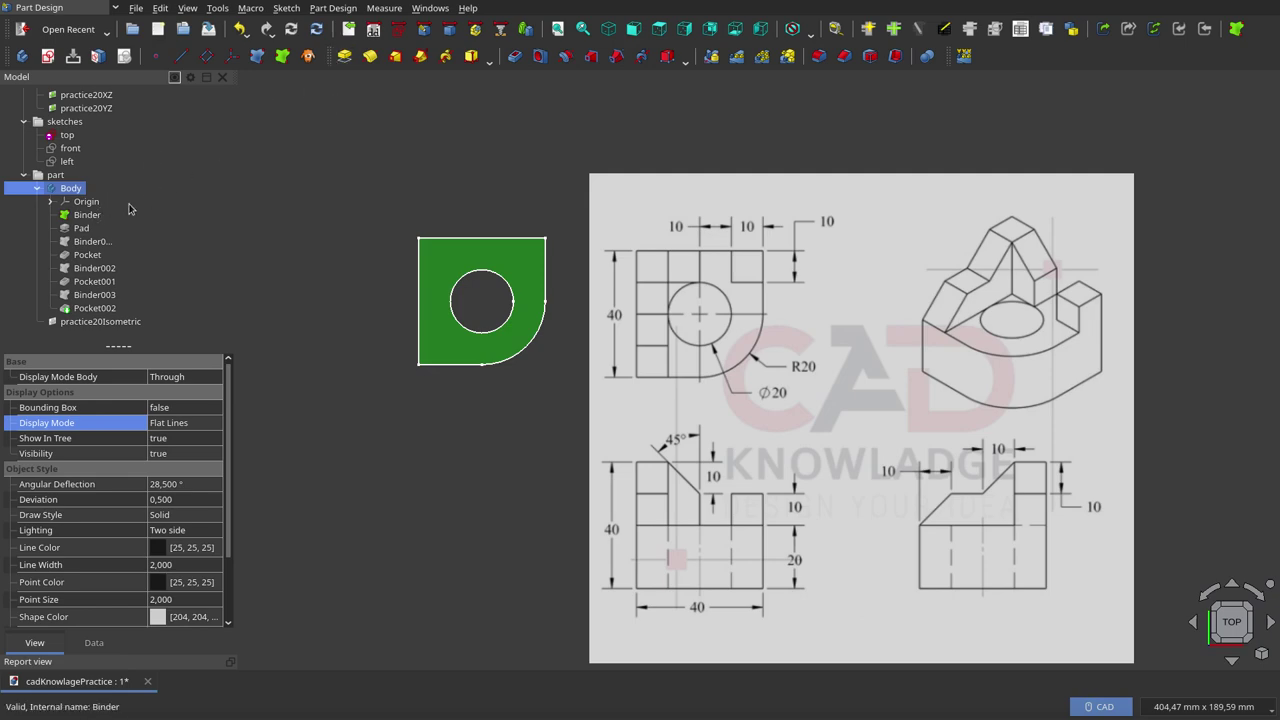
{"action": "left_click", "coordinate": [79, 227]}
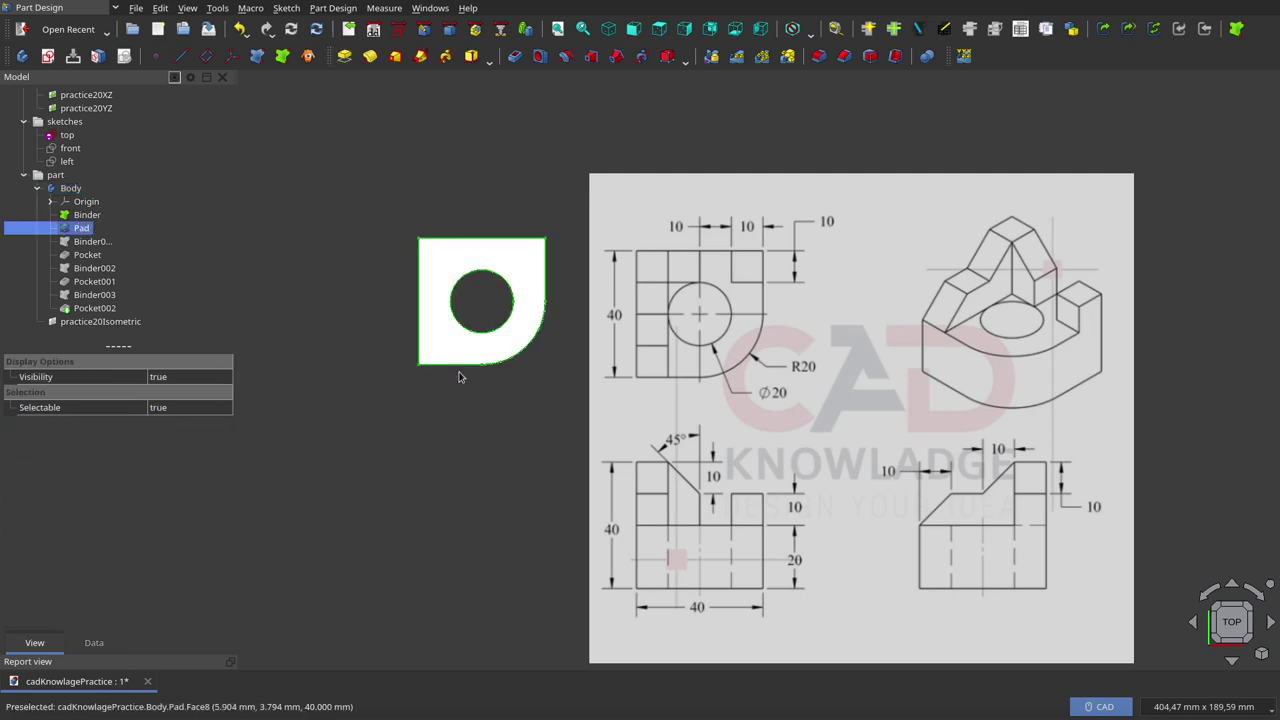
{"action": "mouse_move", "coordinate": [460, 374]}
{"action": "middle_mouse_down"}
{"action": "mouse_move", "coordinate": [521, 362]}
{"action": "mouse_move", "coordinate": [572, 320]}
{"action": "middle_mouse_up"}
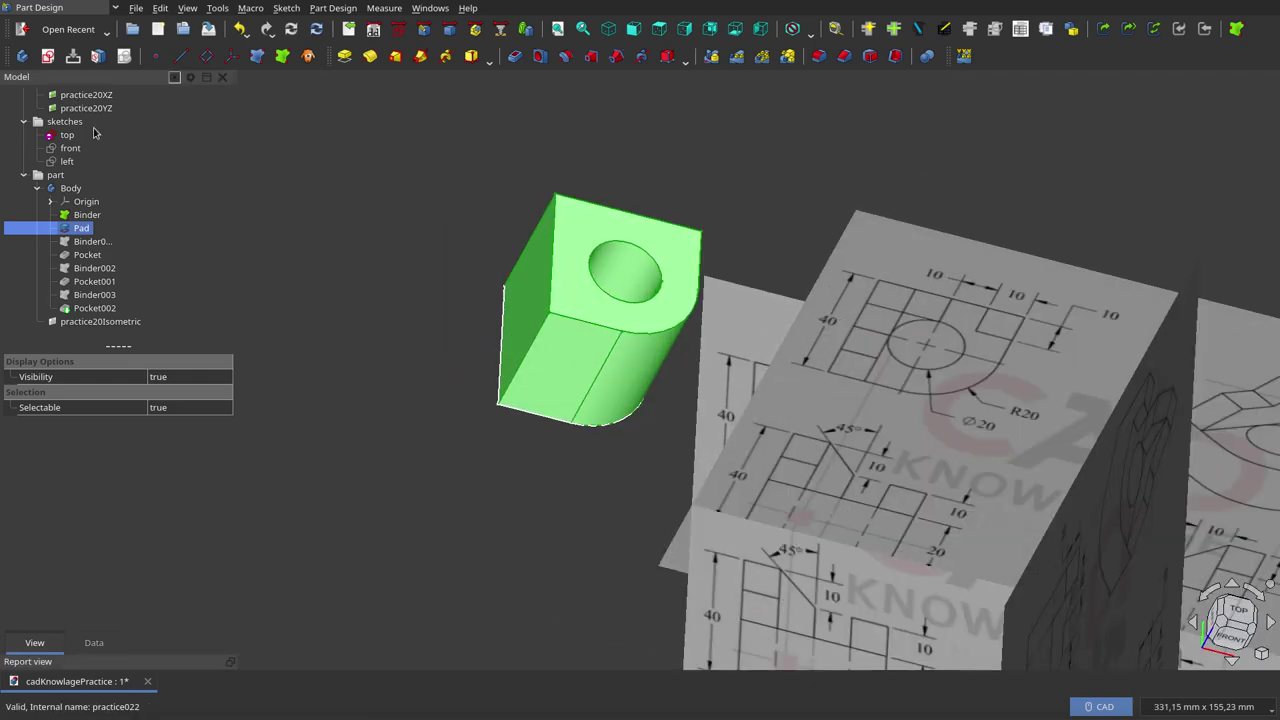
Hide all reference image planes so the solid stands alone, then select practice20XZ
{"action": "scroll", "coordinate": [82, 115], "scroll_direction": "up", "scroll_amount": 1}
{"action": "left_click", "coordinate": [62, 108]}
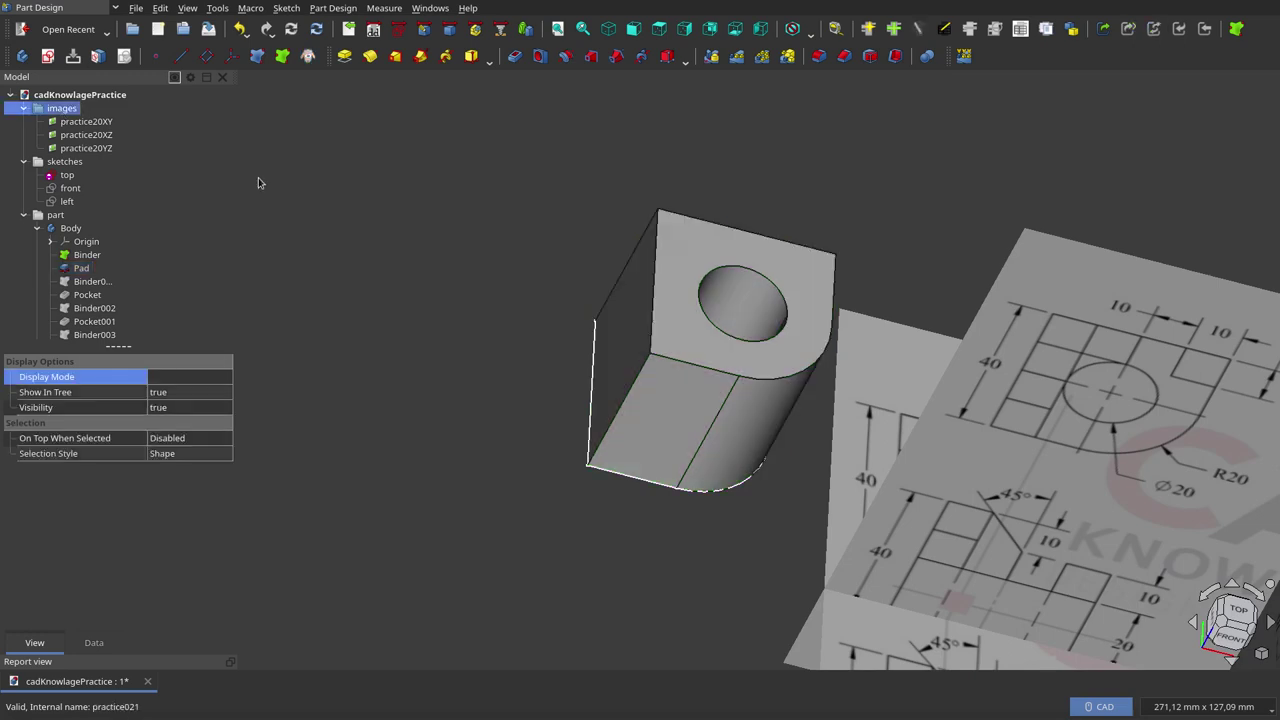
{"action": "key", "text": "space"}
{"action": "mouse_move", "coordinate": [797, 294]}
{"action": "middle_mouse_down"}
{"action": "mouse_move", "coordinate": [610, 224]}
{"action": "mouse_move", "coordinate": [575, 262]}
{"action": "middle_mouse_up"}
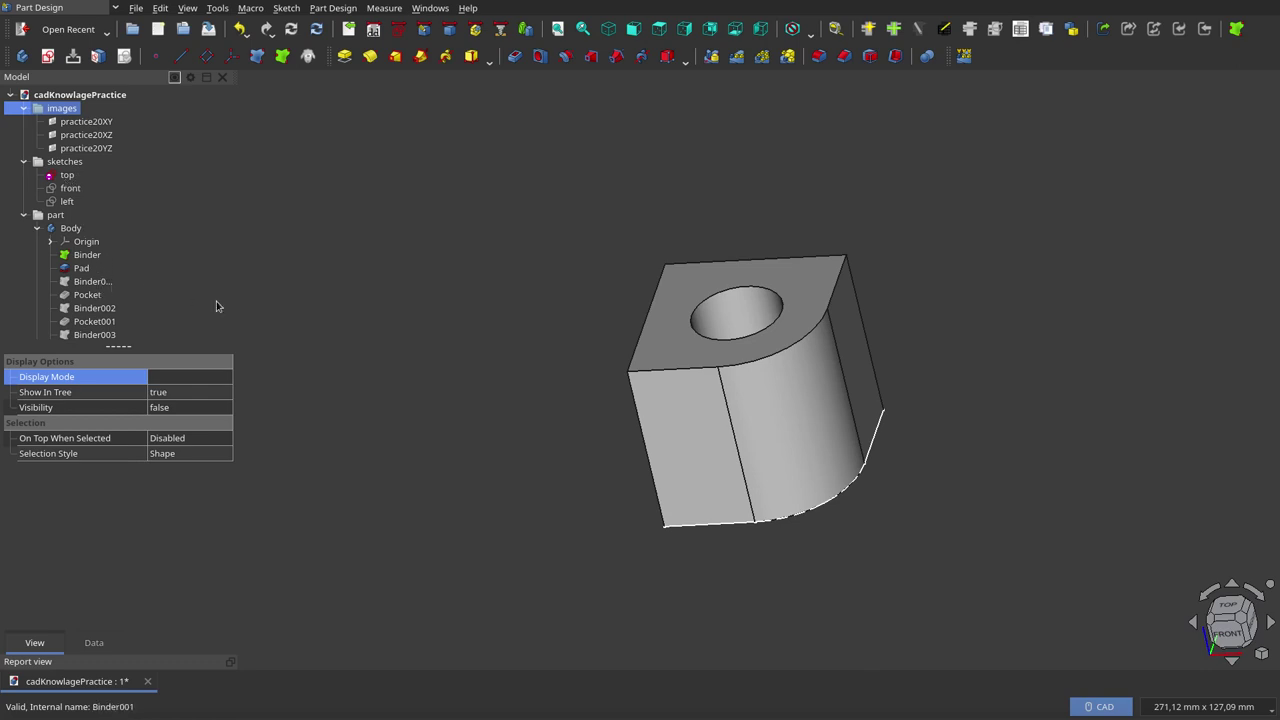
{"action": "left_click", "coordinate": [90, 143]}
Show practice20XZ, view the part from the front, and select the front sketch
{"action": "key", "text": "space"}
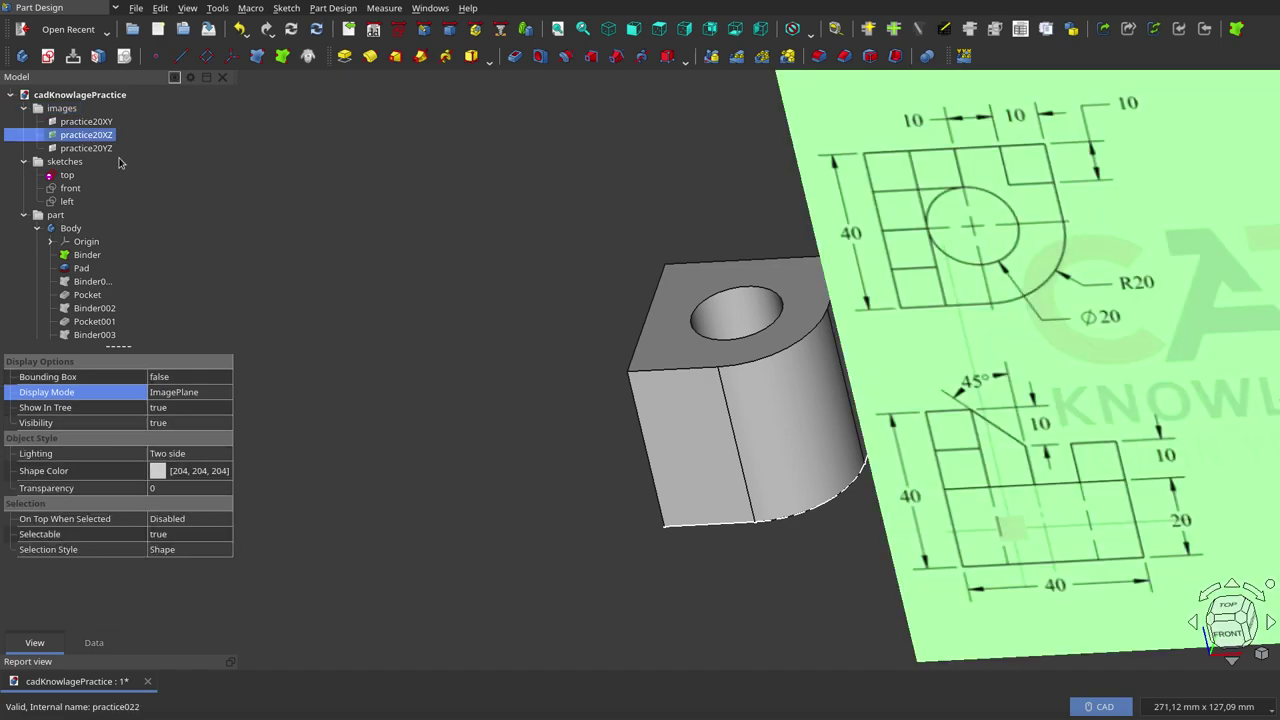
{"action": "scroll", "coordinate": [403, 351], "scroll_direction": "down", "scroll_amount": 2}
{"action": "left_click", "coordinate": [634, 28]}
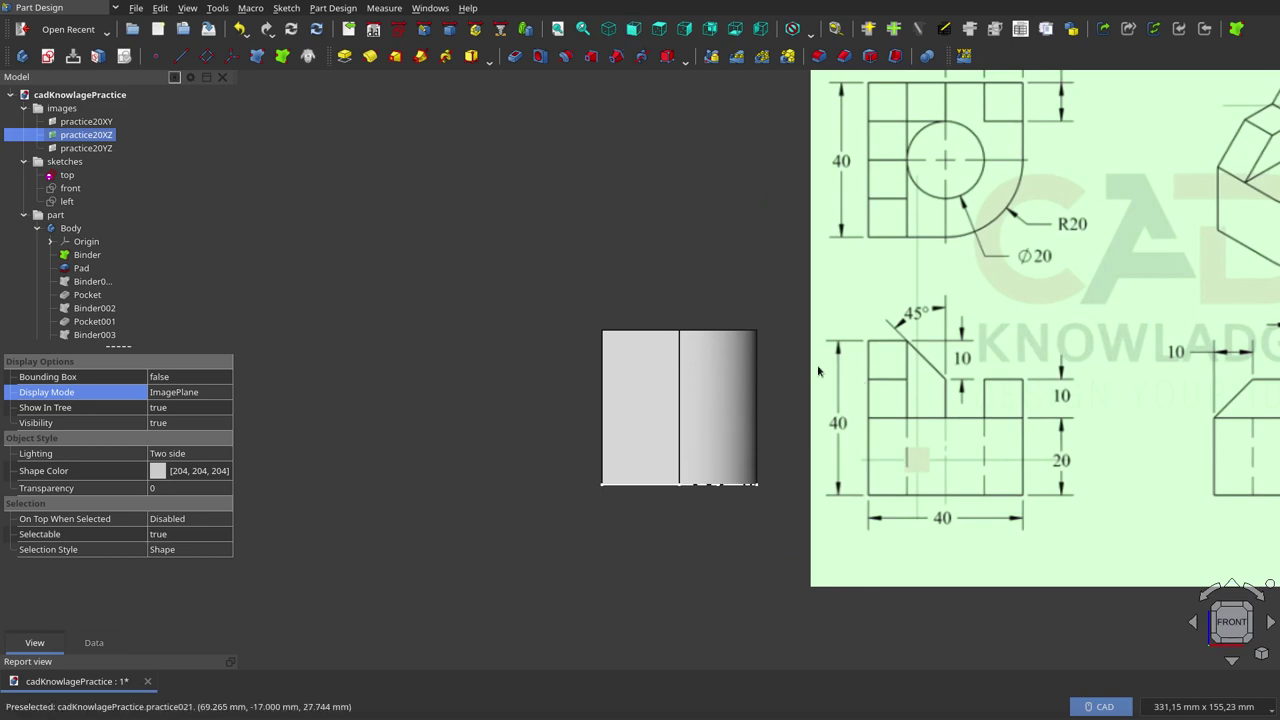
{"action": "scroll", "coordinate": [842, 360], "scroll_direction": "down", "scroll_amount": 2}
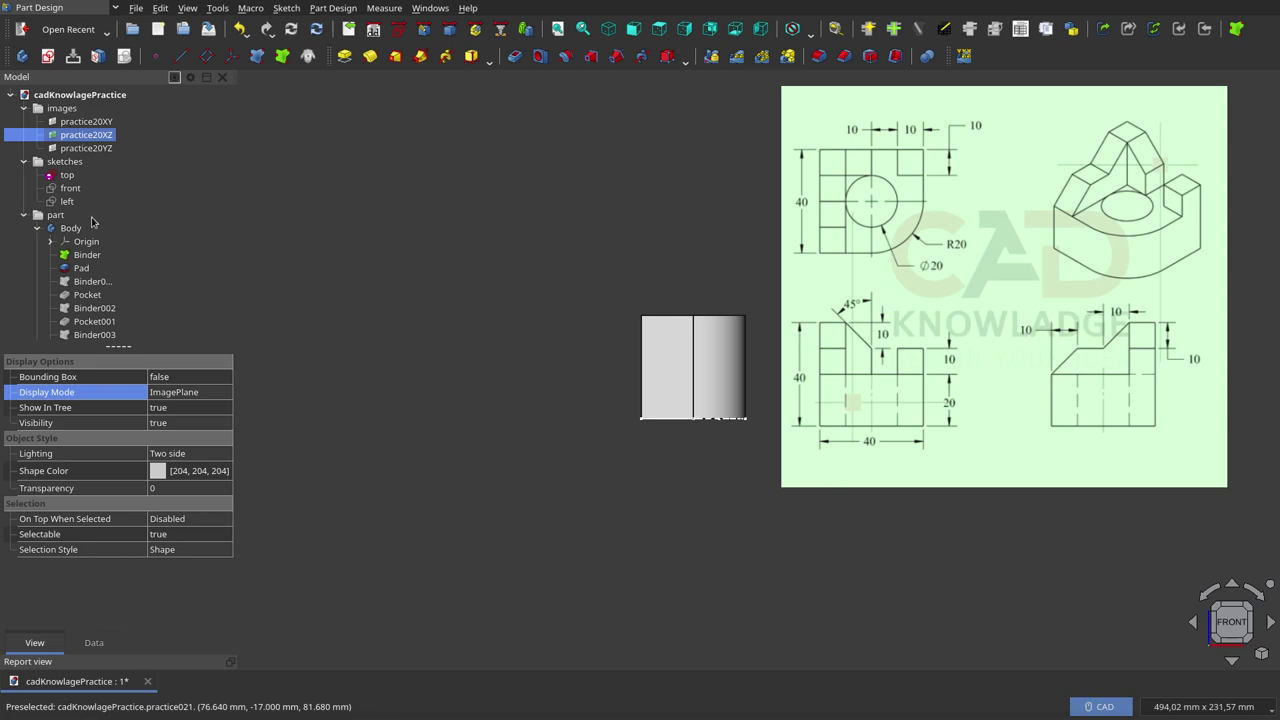
{"action": "left_click", "coordinate": [70, 188]}
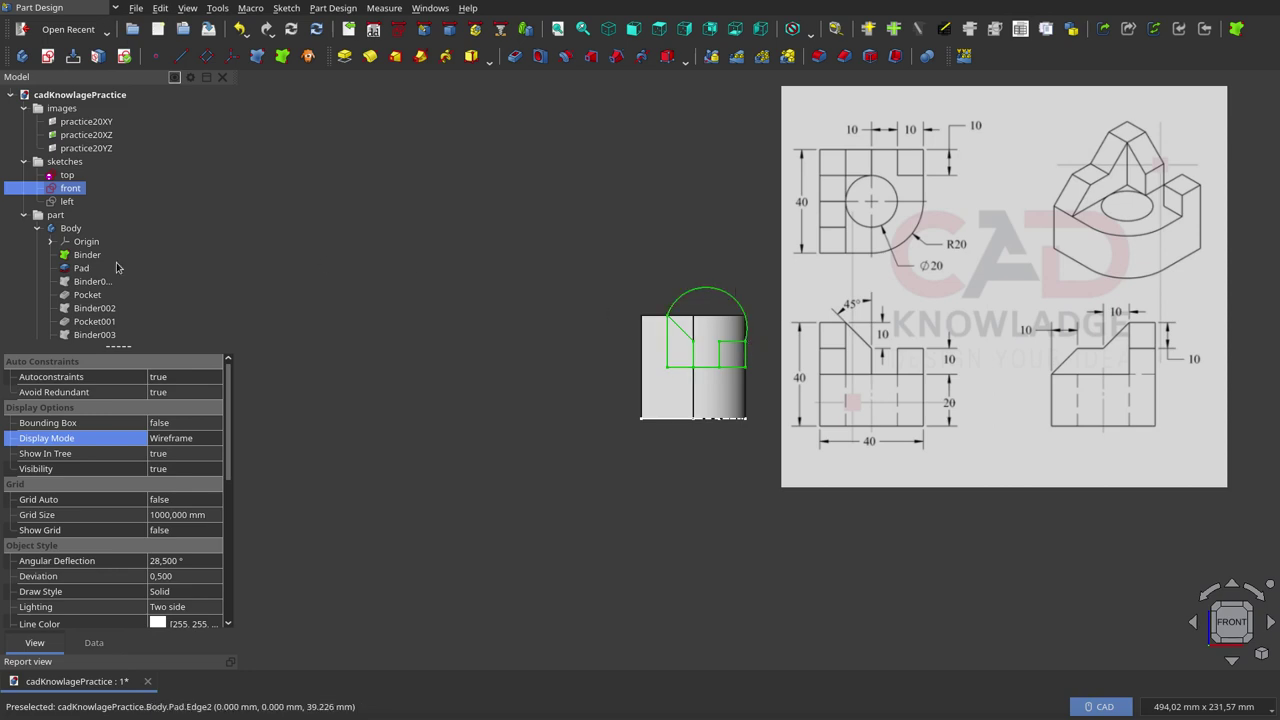
Highlight Binder001's front profile on the solid and orbit to view it at an angle
{"action": "left_click", "coordinate": [85, 283]}
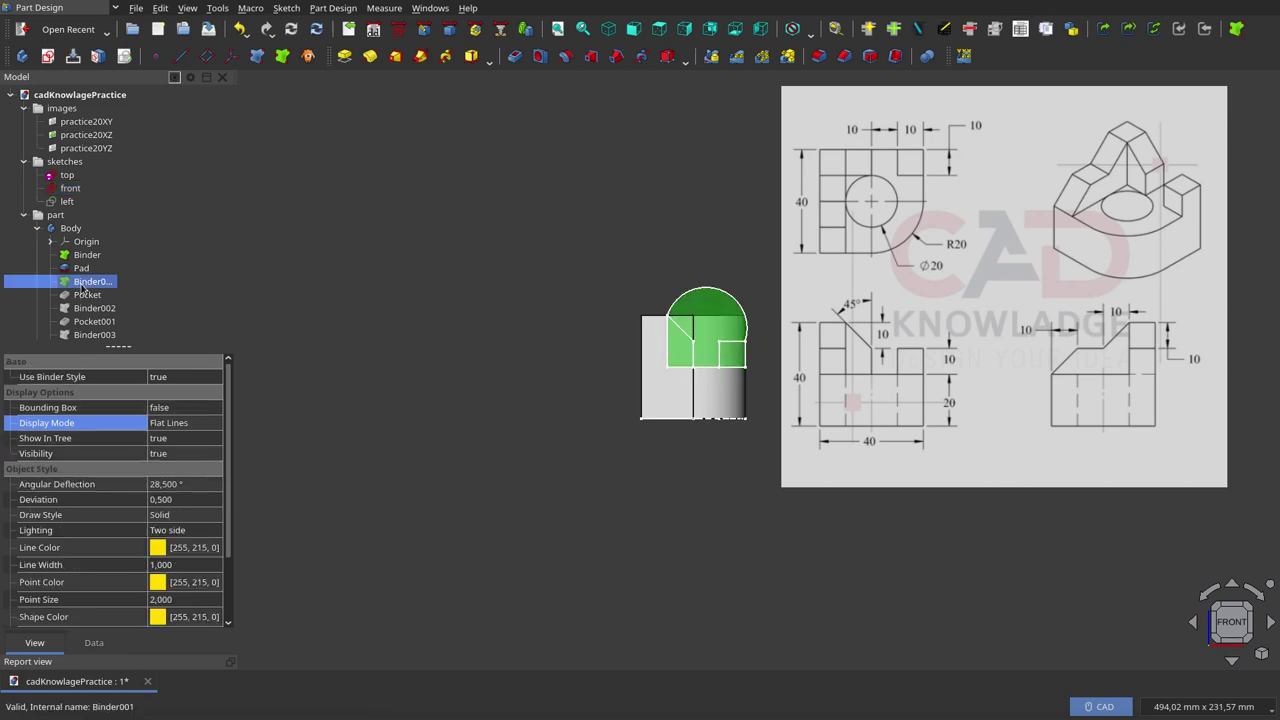
{"action": "left_click", "coordinate": [473, 529]}
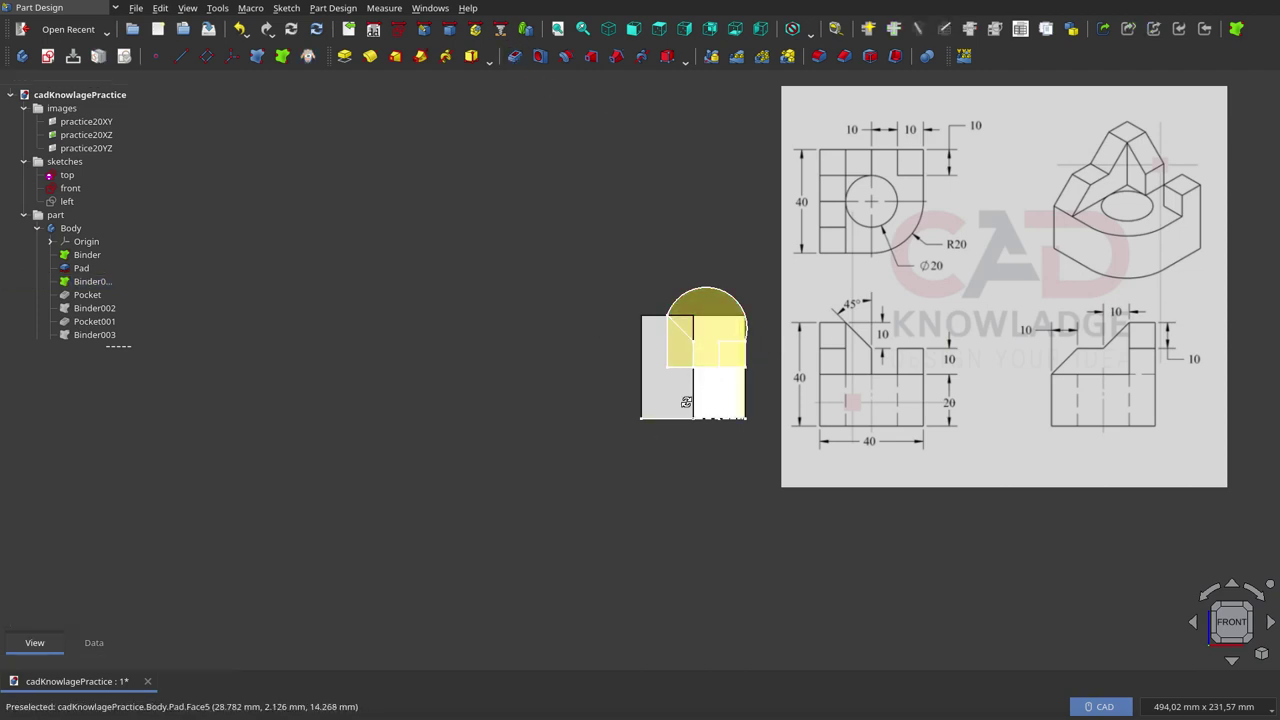
{"action": "middle_click_drag", "start_coordinate": [686, 402], "coordinate": [617, 451]}
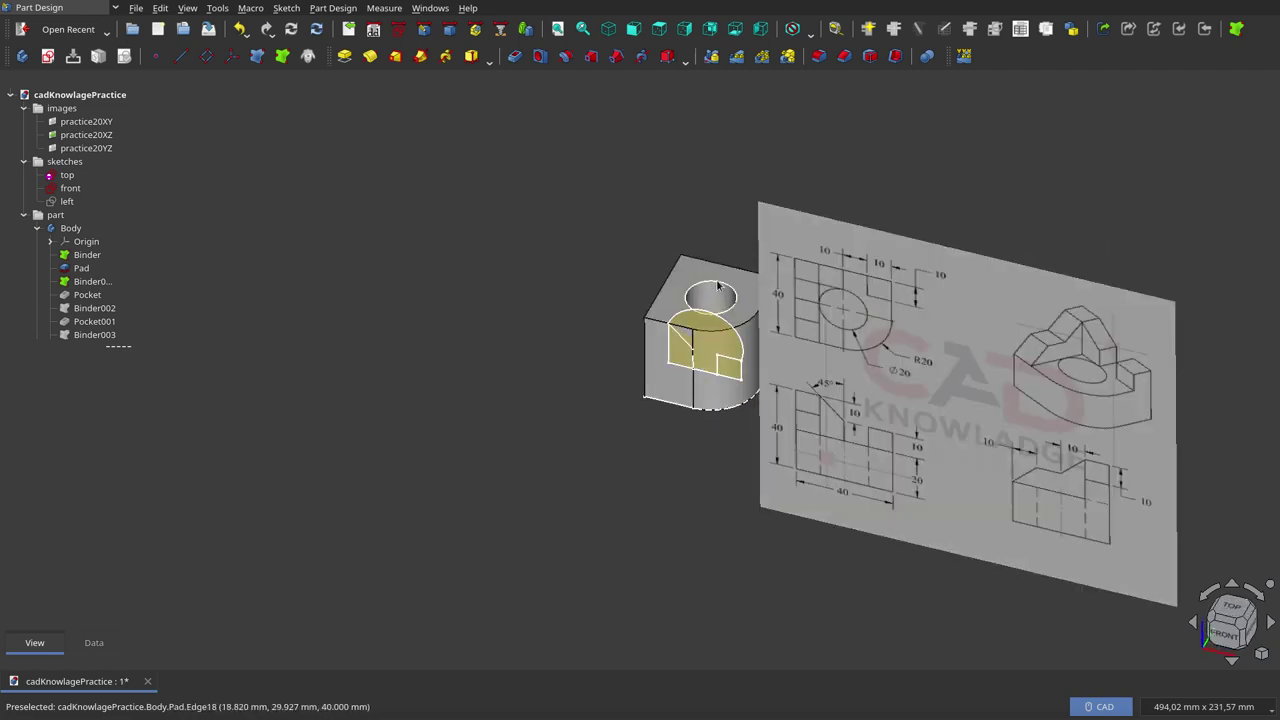
{"action": "middle_click_drag", "start_coordinate": [585, 463], "coordinate": [605, 452]}
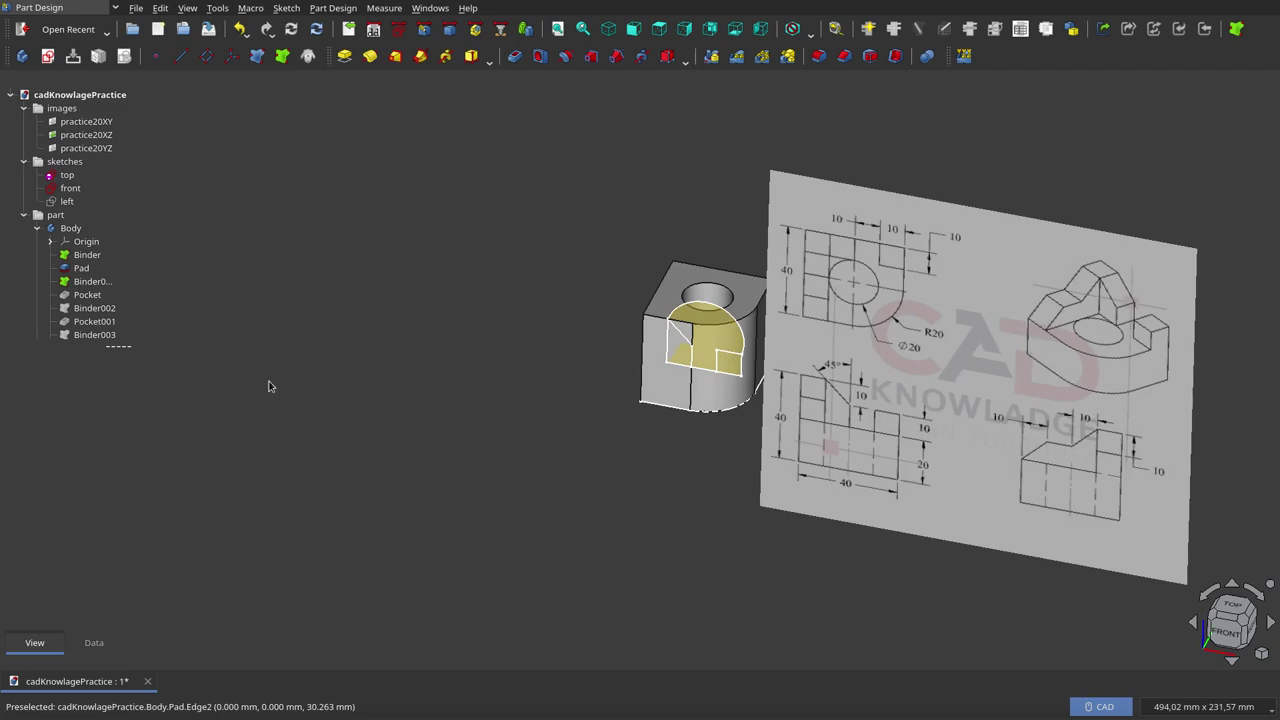
Inspect the first Pocket cut and both shape binders, orbiting to look into the pocket
{"action": "left_click", "coordinate": [88, 295]}
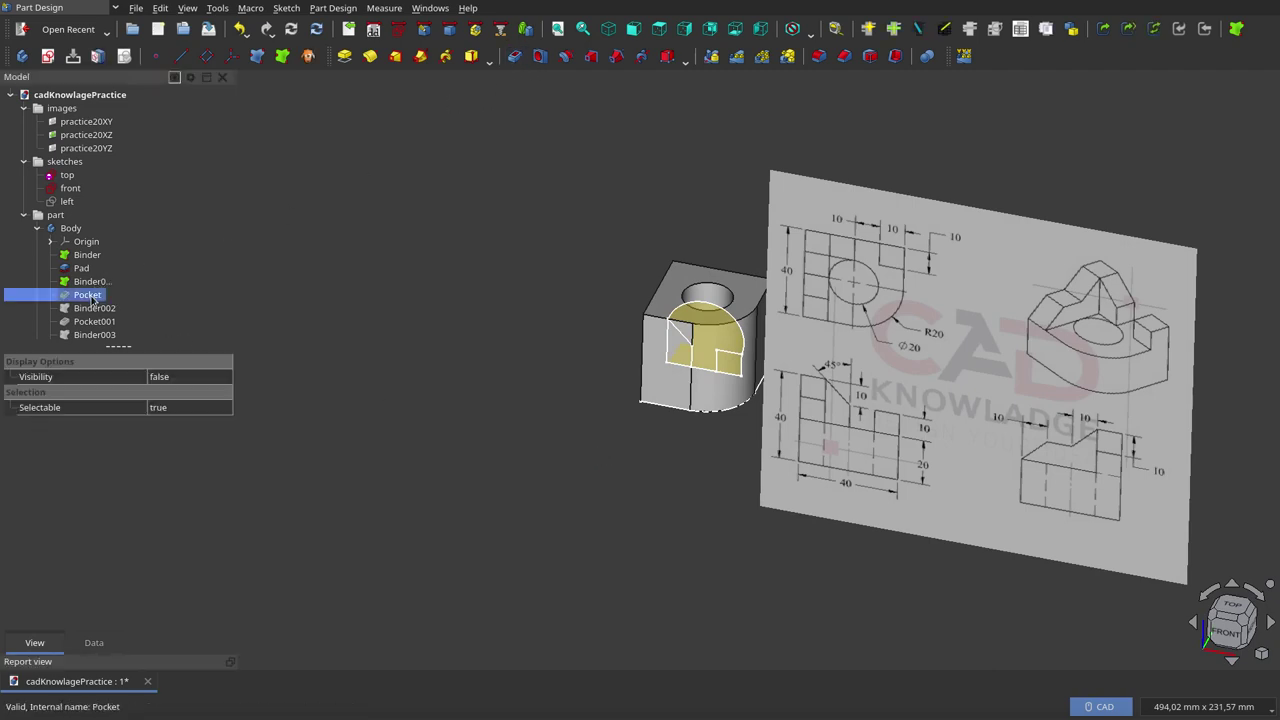
{"action": "left_click", "coordinate": [498, 491]}
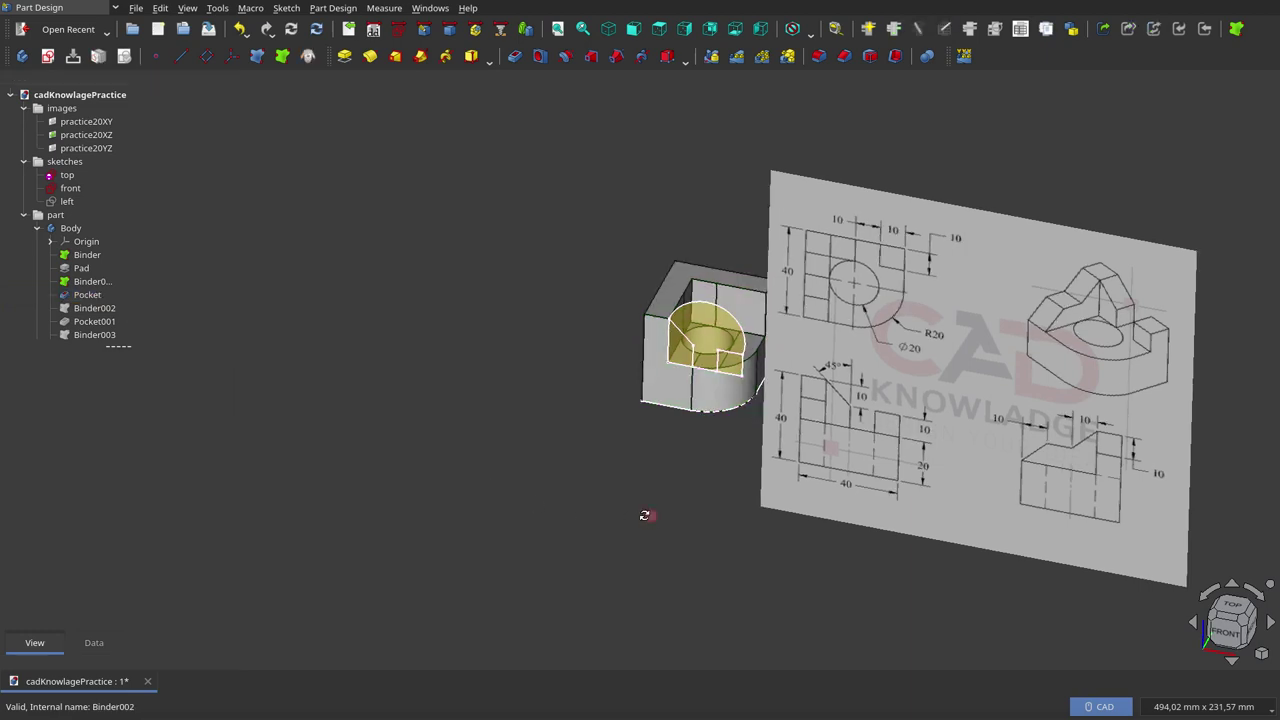
{"action": "middle_click_drag", "start_coordinate": [498, 491], "coordinate": [629, 517]}
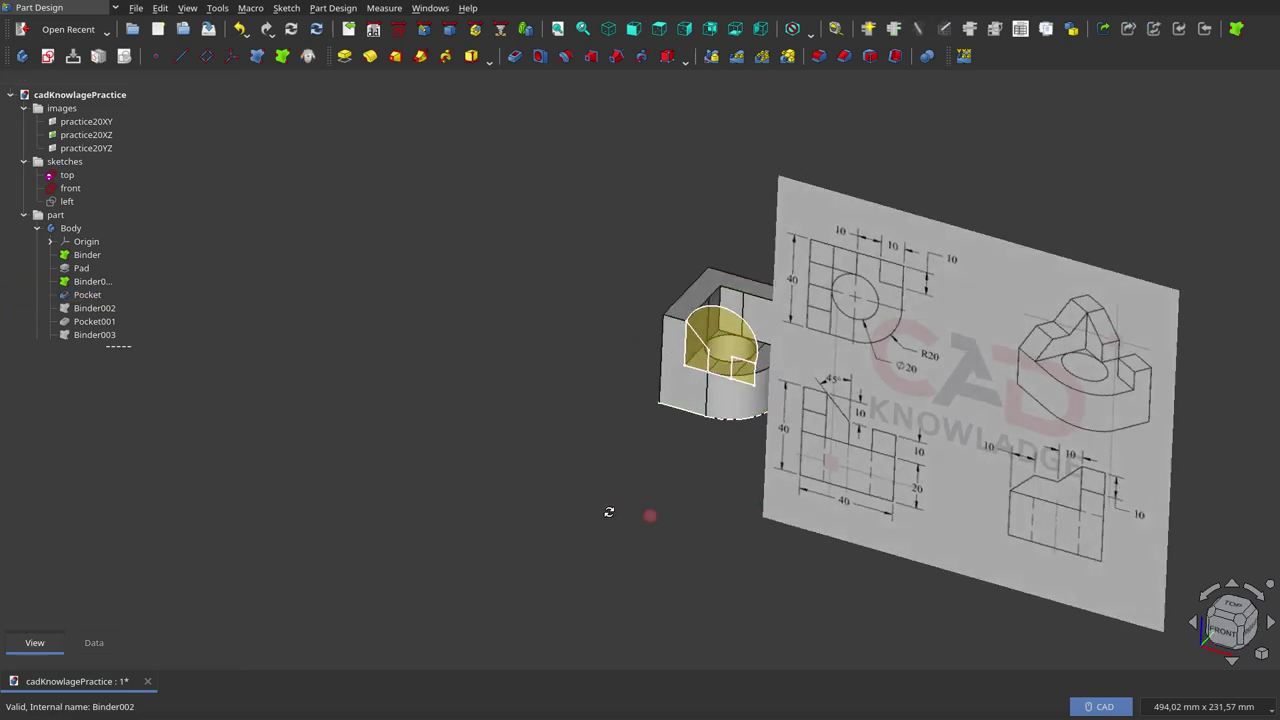
{"action": "left_click", "coordinate": [100, 282]}
{"action": "left_click", "coordinate": [95, 258]}
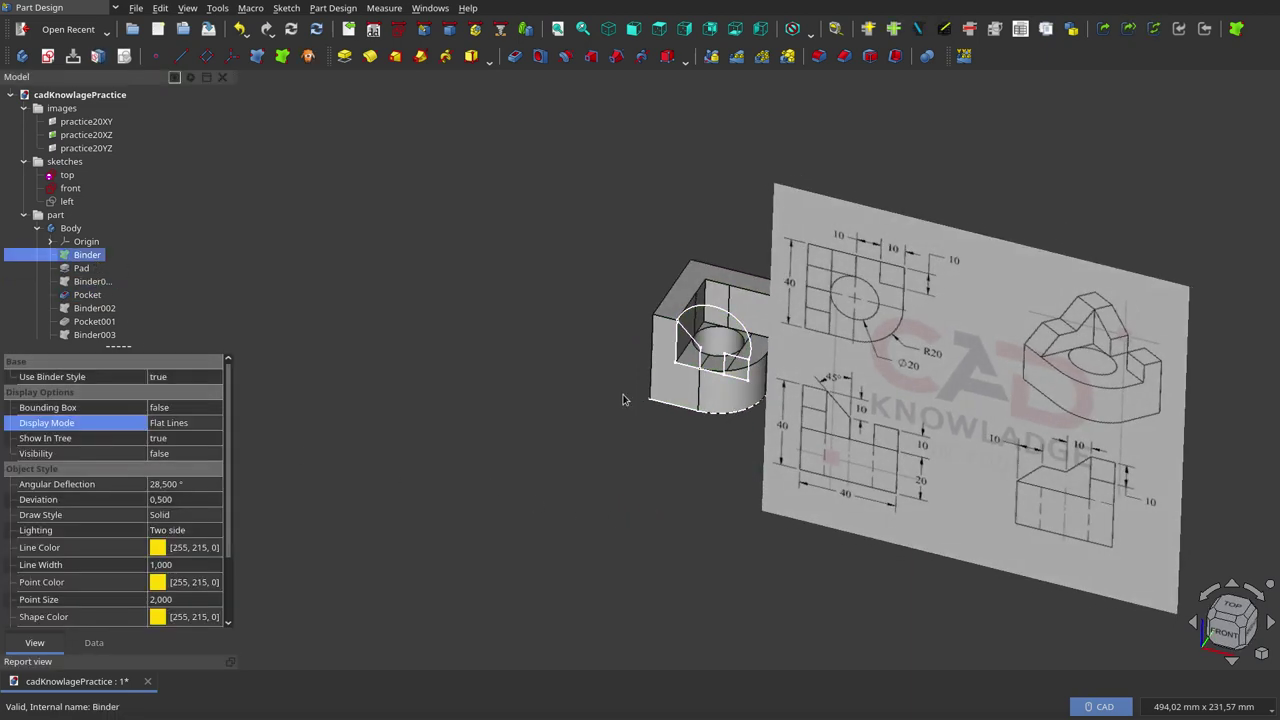
Make the front sketch outline visible on the part, turning the view toward the reference plate
{"action": "left_click", "coordinate": [70, 188]}
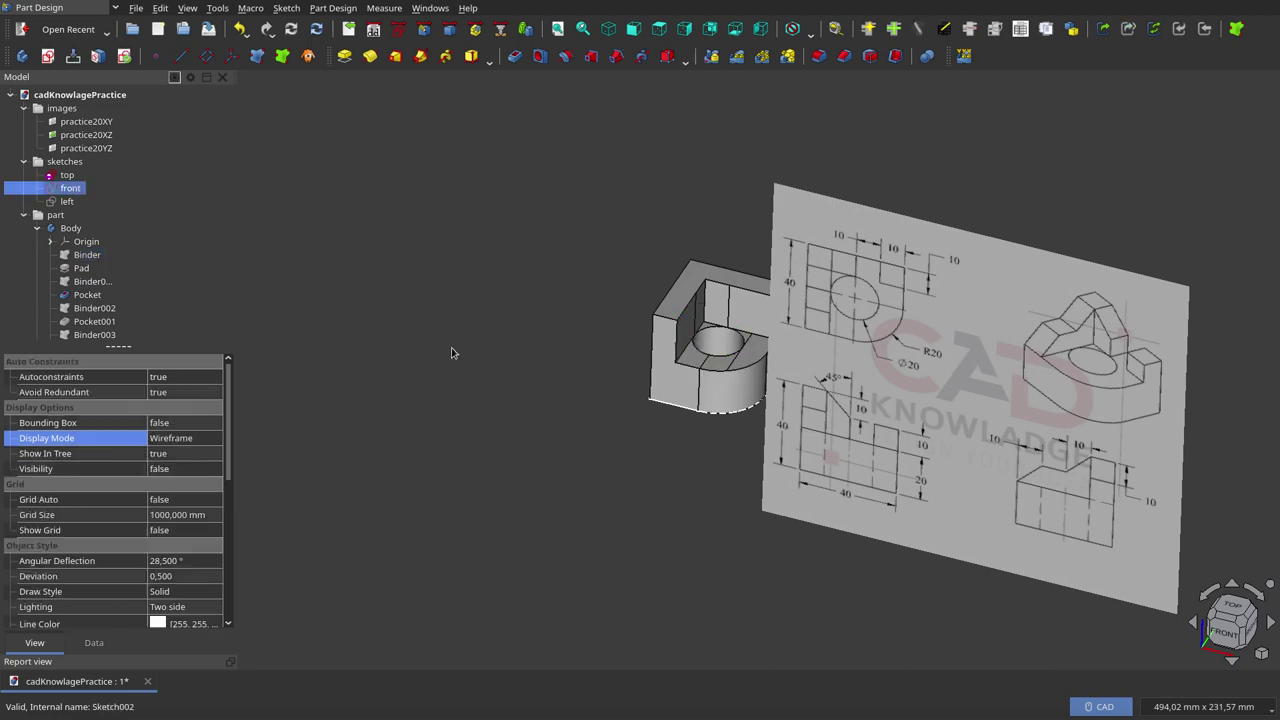
{"action": "scroll", "coordinate": [676, 412], "scroll_direction": "down", "scroll_amount": 5}
{"action": "mouse_move", "coordinate": [690, 415]}
{"action": "middle_mouse_down"}
{"action": "mouse_move", "coordinate": [912, 437]}
{"action": "mouse_move", "coordinate": [871, 448]}
{"action": "middle_mouse_up"}
{"action": "scroll", "coordinate": [800, 445], "scroll_direction": "up", "scroll_amount": 2}
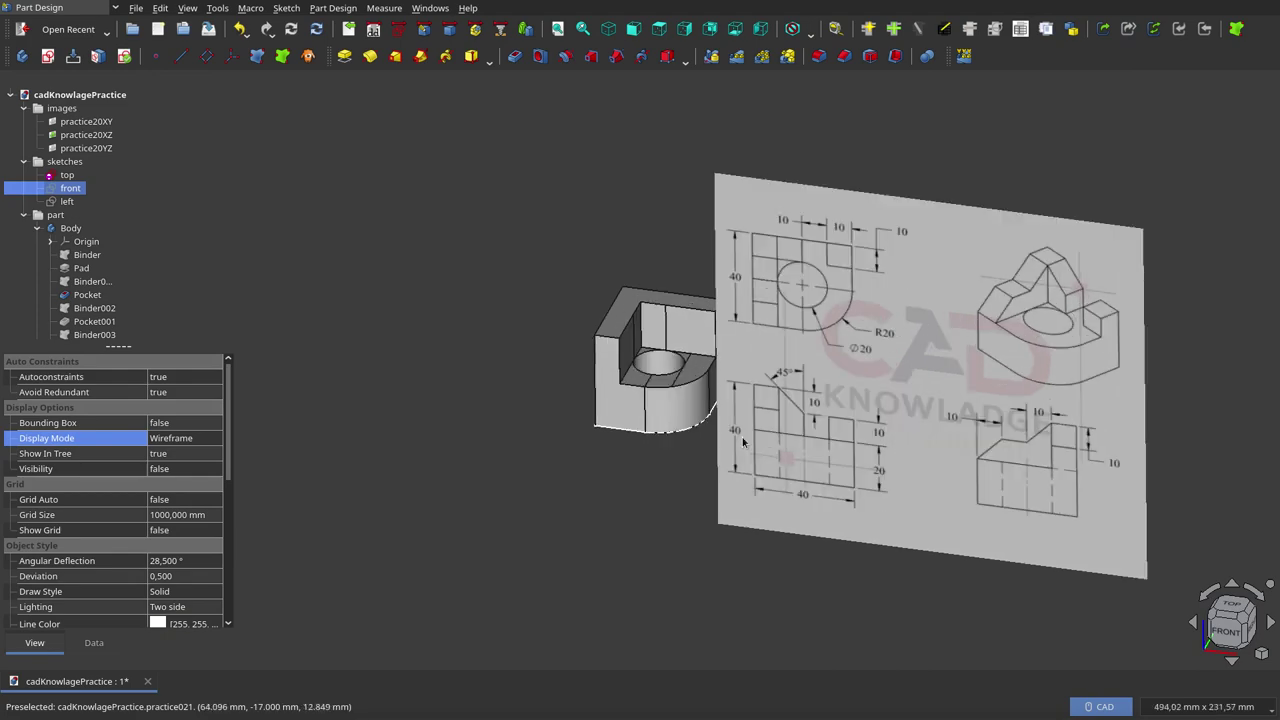
{"action": "scroll", "coordinate": [742, 442], "scroll_direction": "up", "scroll_amount": 3}
{"action": "scroll", "coordinate": [543, 337], "scroll_direction": "down", "scroll_amount": 1}
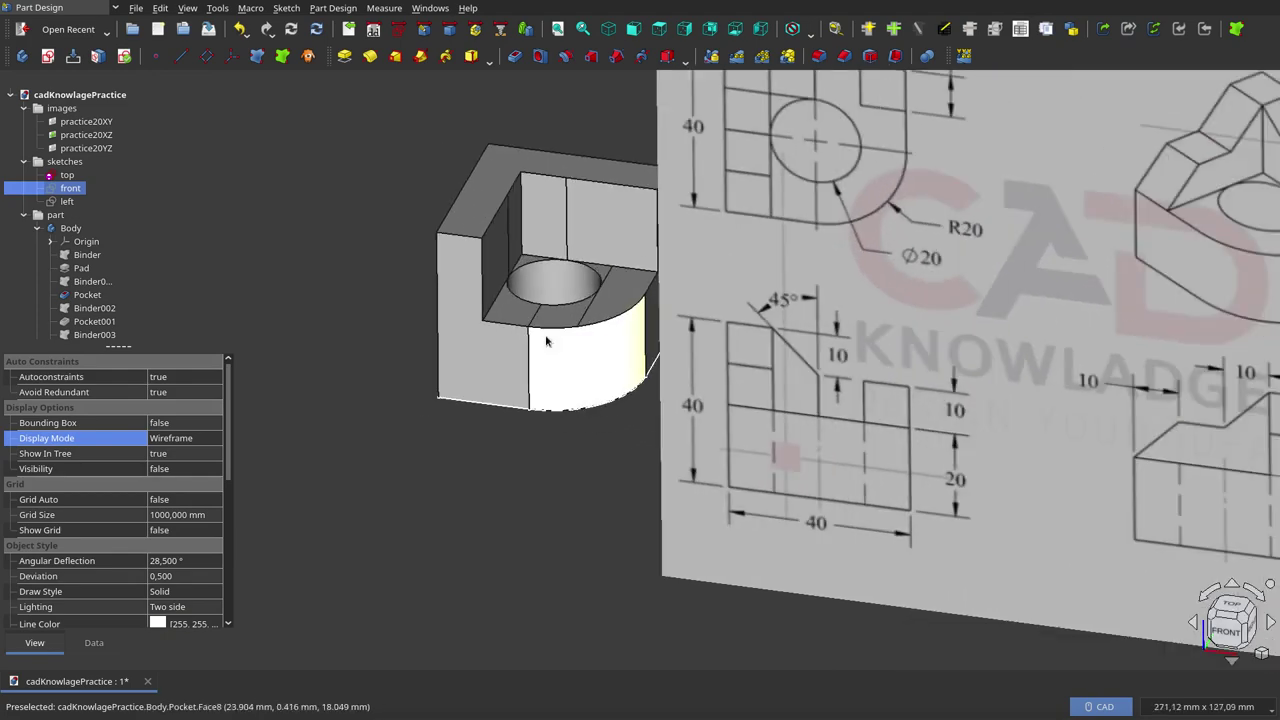
{"action": "scroll", "coordinate": [546, 341], "scroll_direction": "down", "scroll_amount": 3}
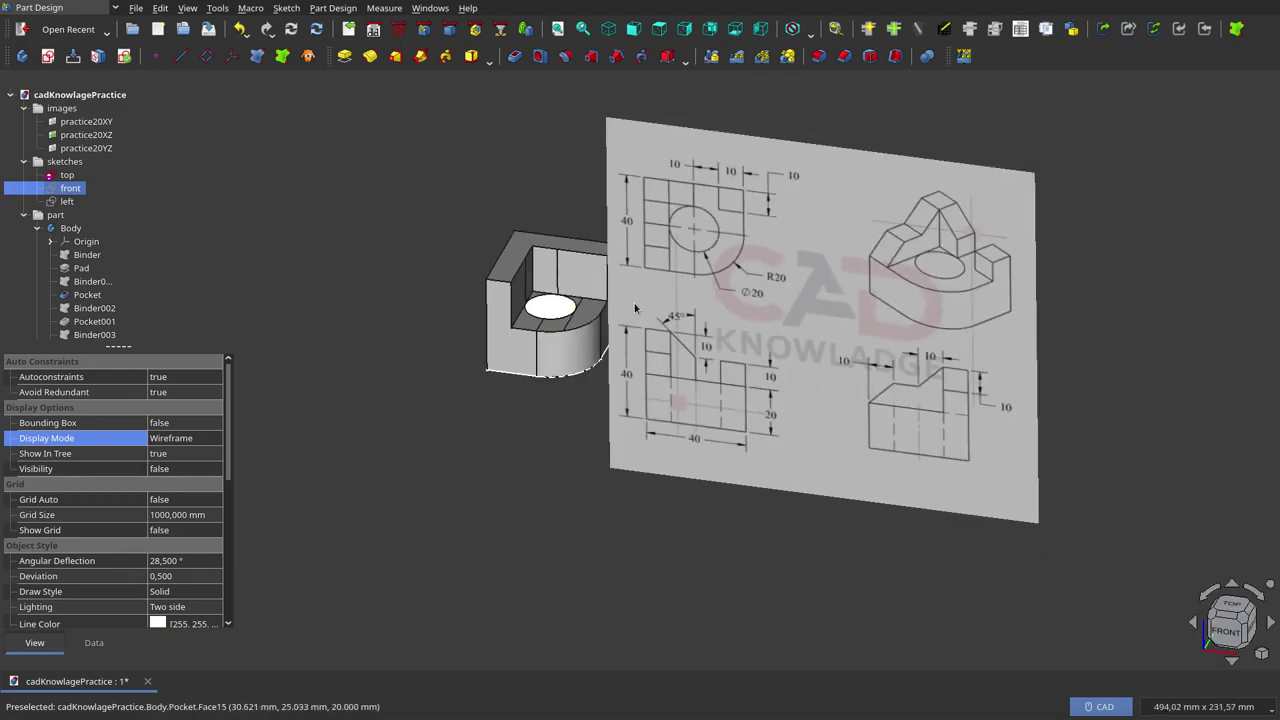
{"action": "scroll", "coordinate": [137, 284], "scroll_direction": "down", "scroll_amount": 1}
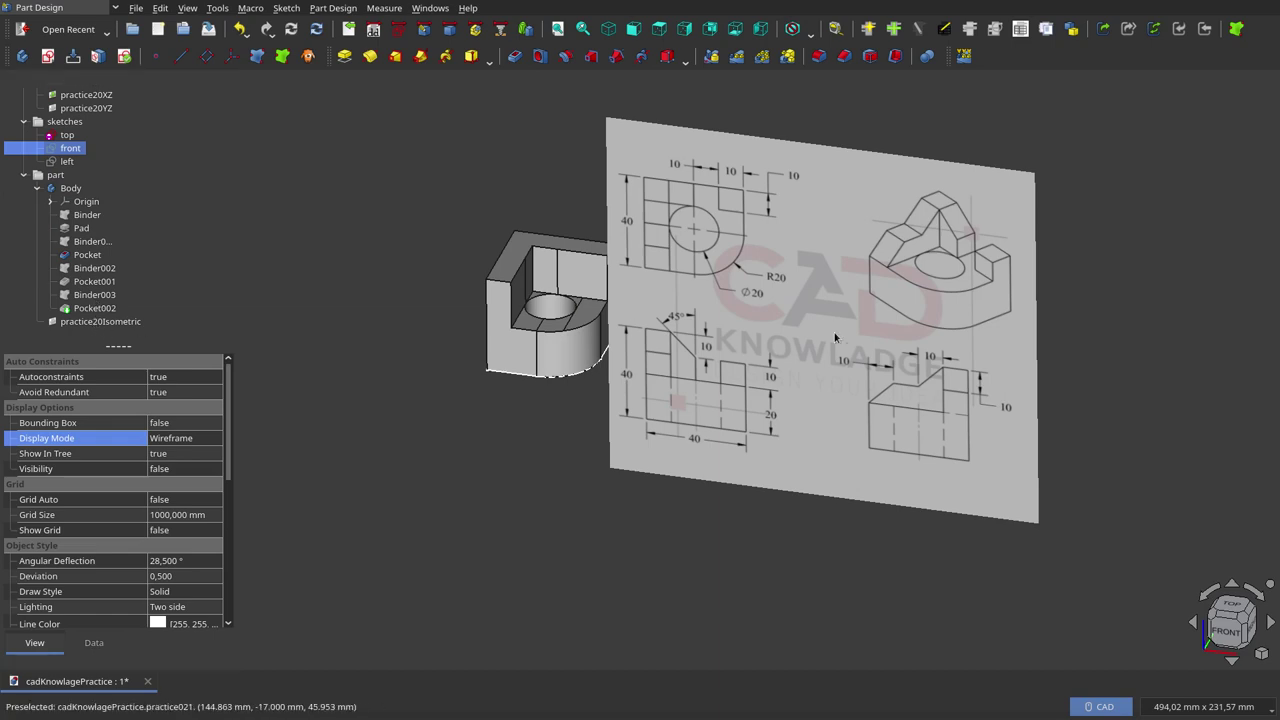
{"action": "scroll", "coordinate": [850, 336], "scroll_direction": "up", "scroll_amount": 3}
{"action": "scroll", "coordinate": [858, 336], "scroll_direction": "down", "scroll_amount": 2}
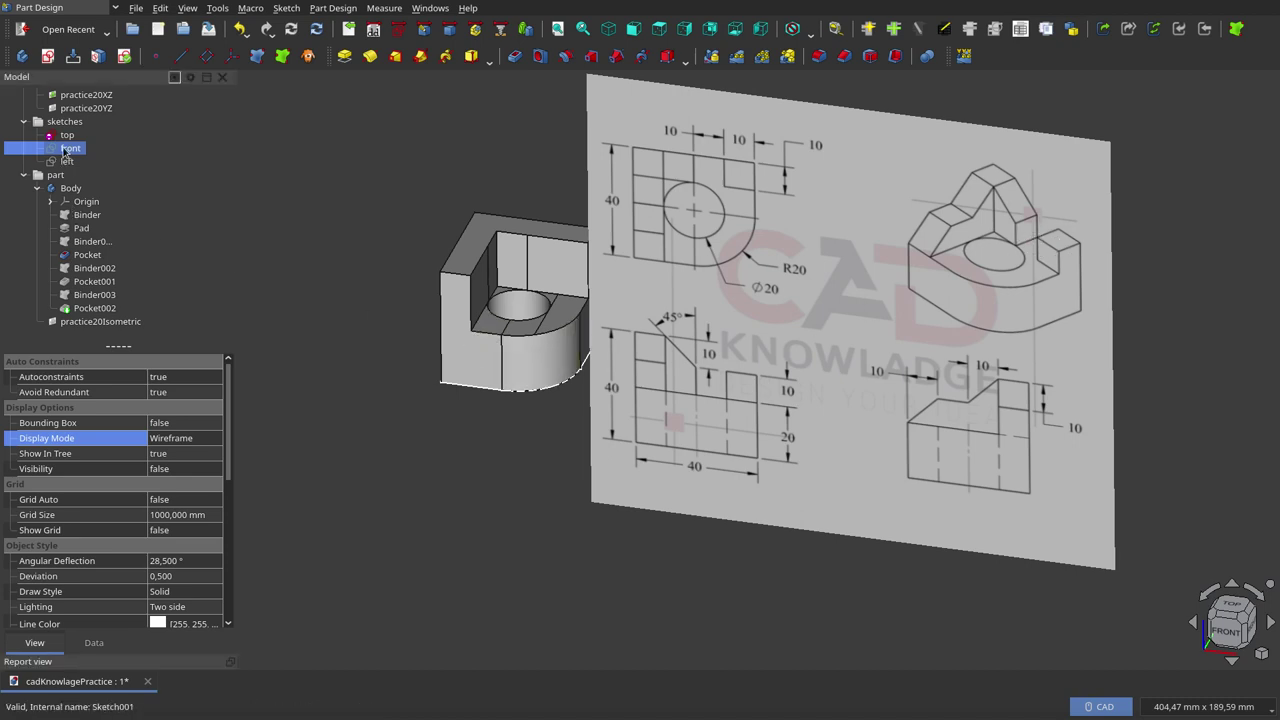
{"action": "key", "text": "space"}
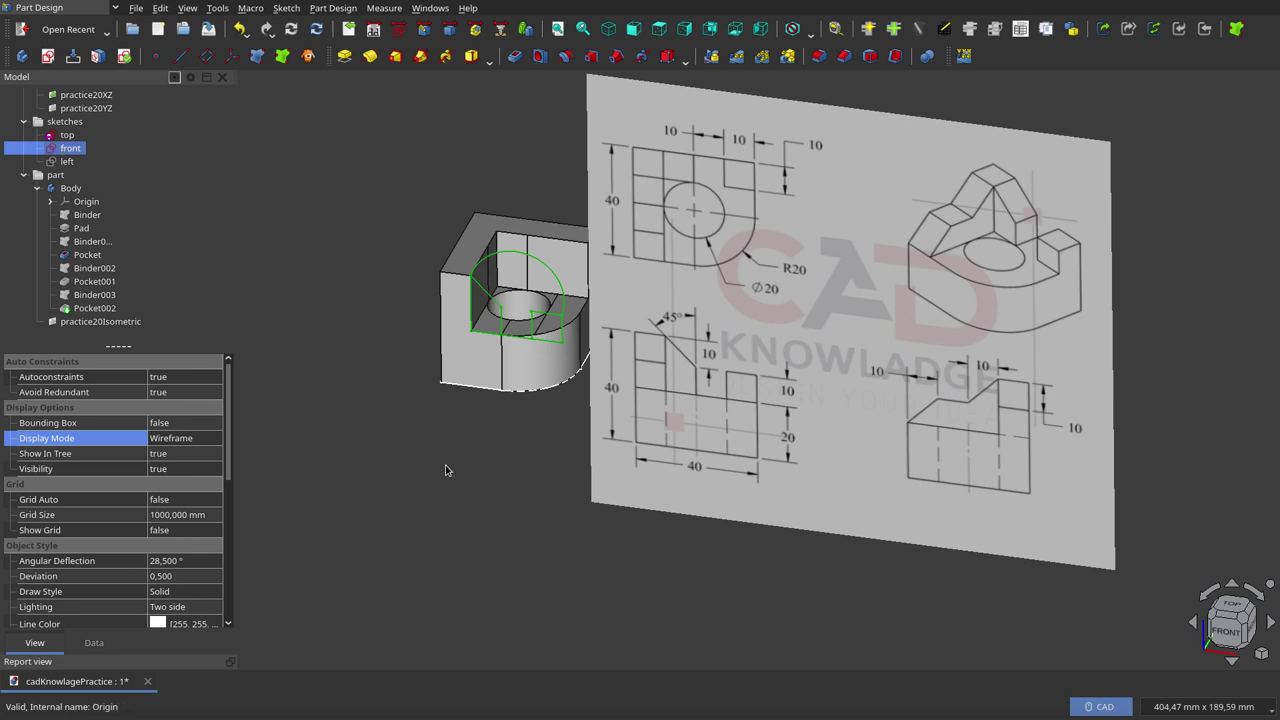
Compare Binder002, the front sketch and the Pocket001 cut from a near-front view
{"action": "middle_click_drag", "start_coordinate": [446, 470], "coordinate": [508, 460]}
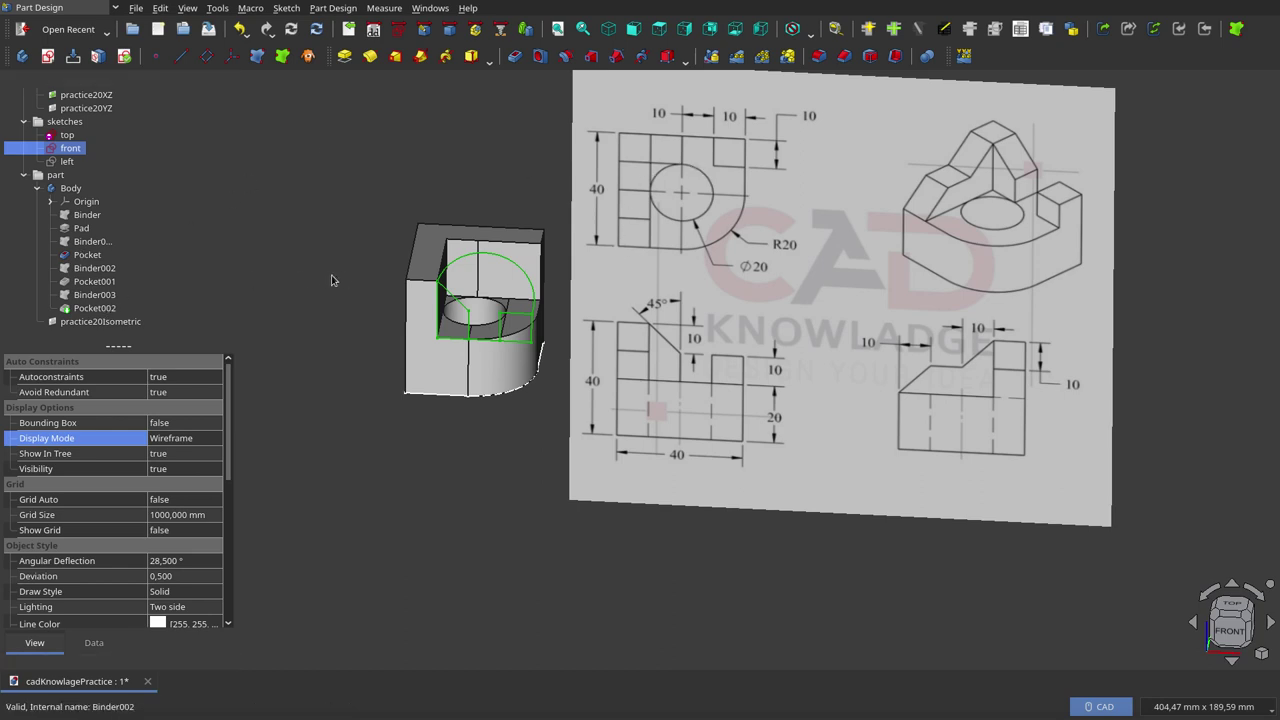
{"action": "left_click", "coordinate": [96, 269]}
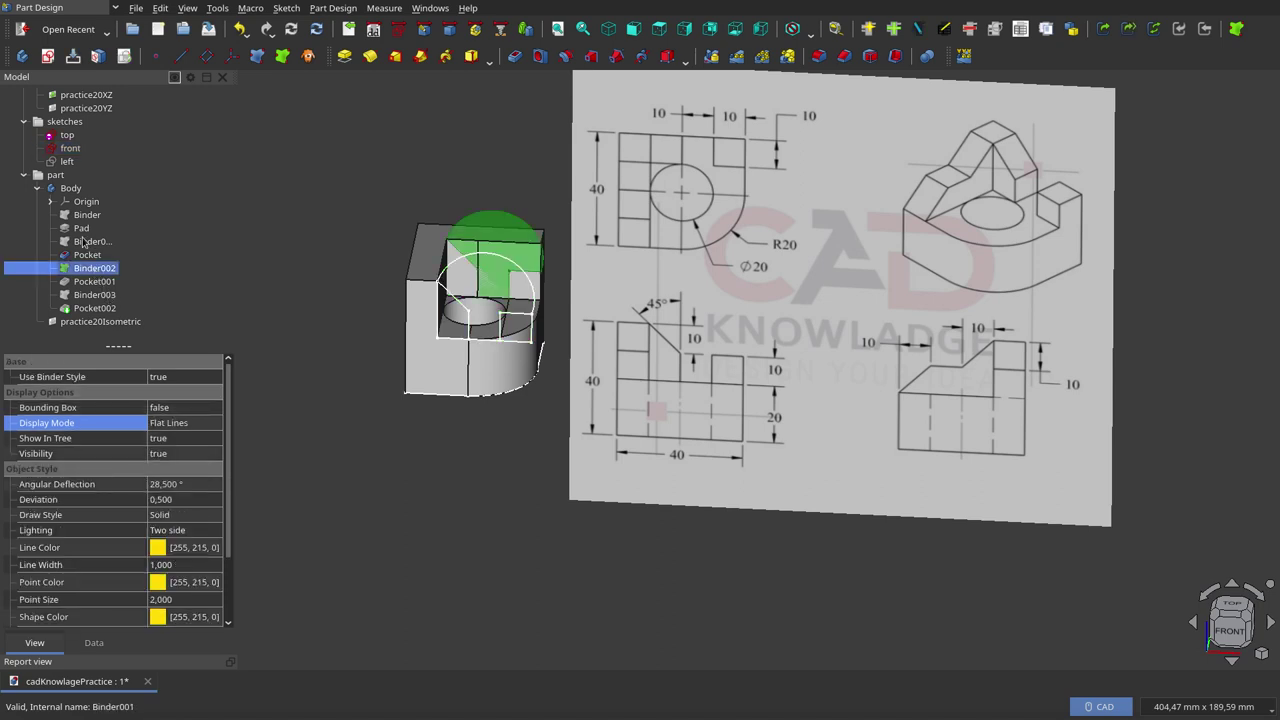
{"action": "left_click", "coordinate": [70, 148]}
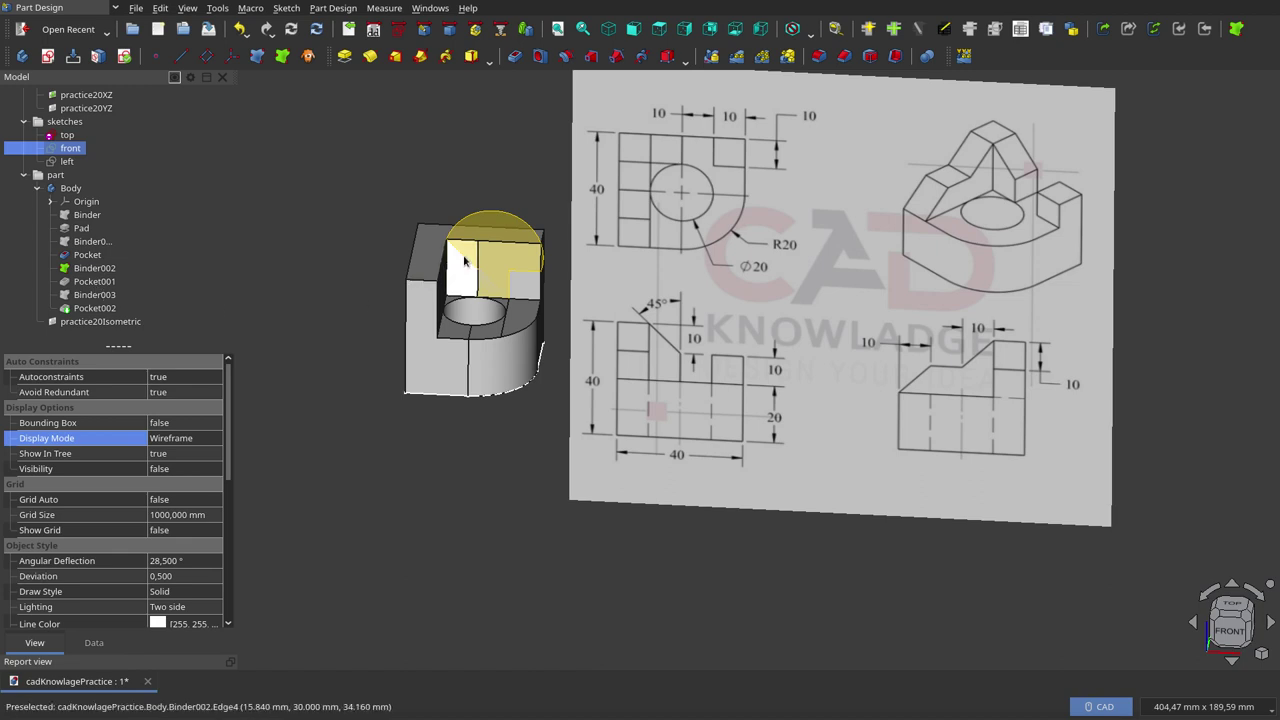
{"action": "left_click", "coordinate": [98, 284]}
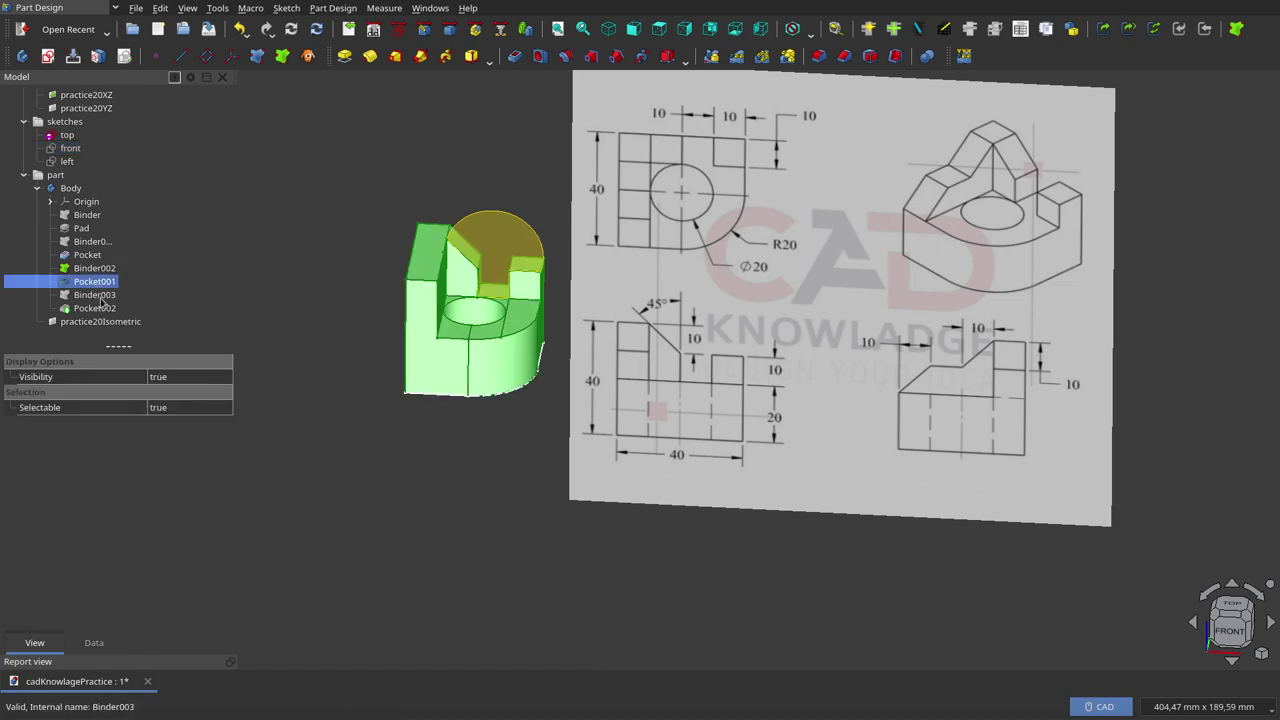
{"action": "middle_click_drag", "start_coordinate": [358, 487], "coordinate": [333, 490]}
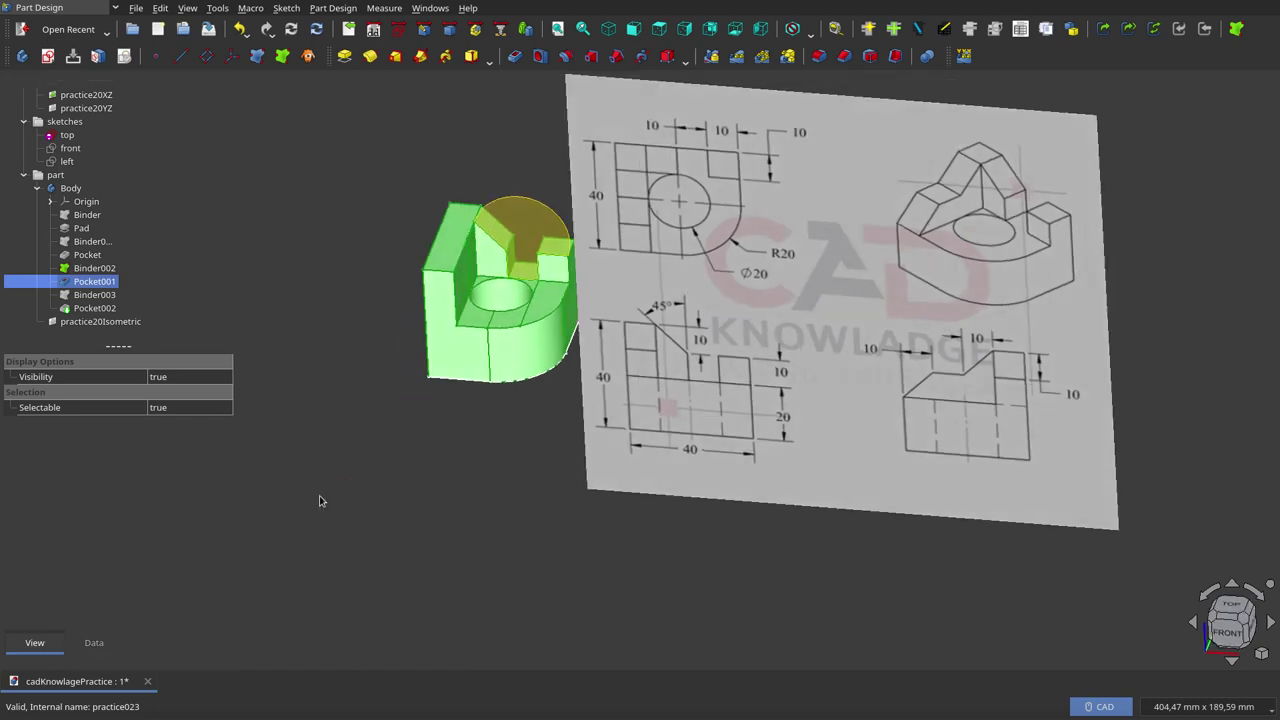
{"action": "left_click", "coordinate": [89, 269]}
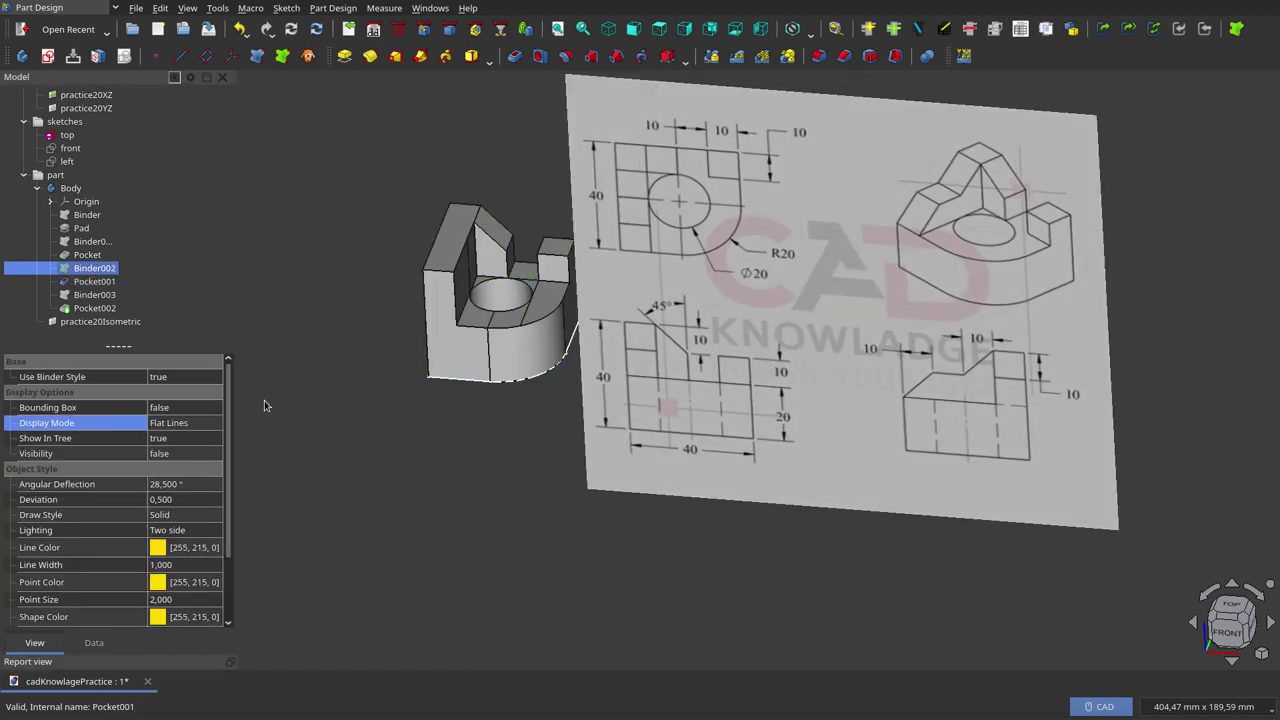
{"action": "mouse_move", "coordinate": [424, 465]}
{"action": "middle_mouse_down"}
{"action": "mouse_move", "coordinate": [446, 447]}
{"action": "mouse_move", "coordinate": [423, 456]}
{"action": "middle_mouse_up"}
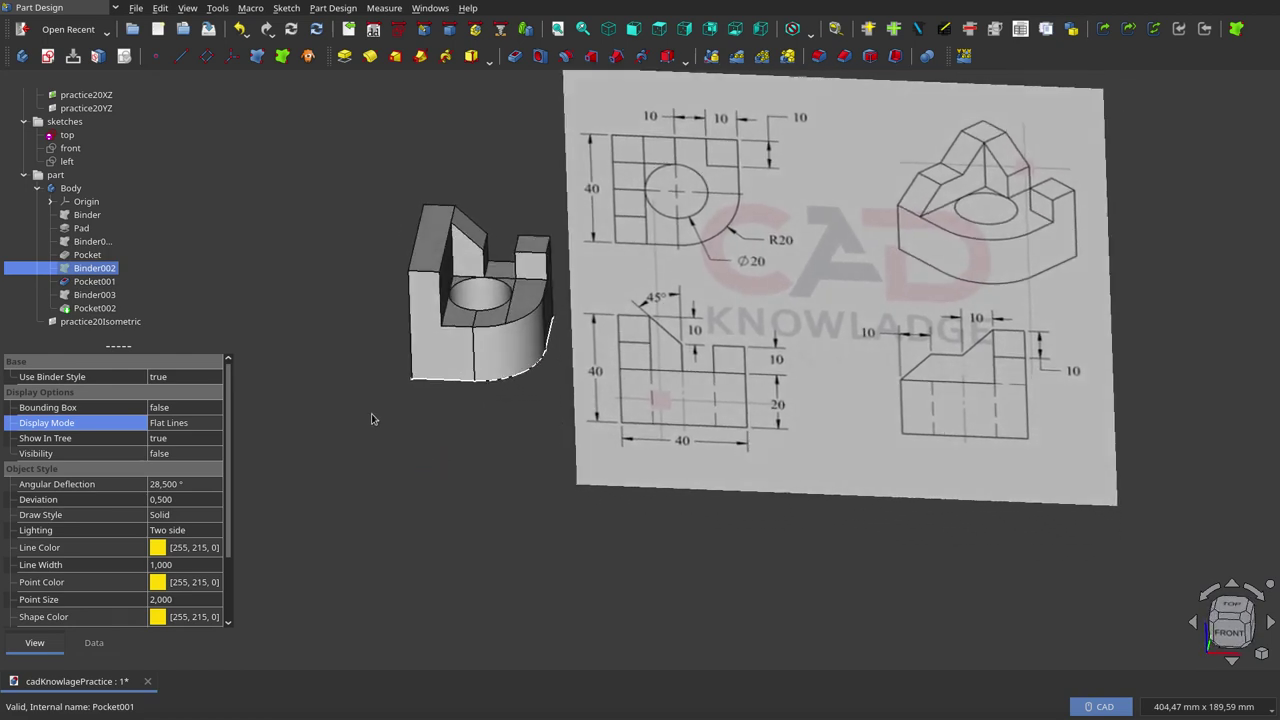
{"action": "left_click", "coordinate": [66, 162]}
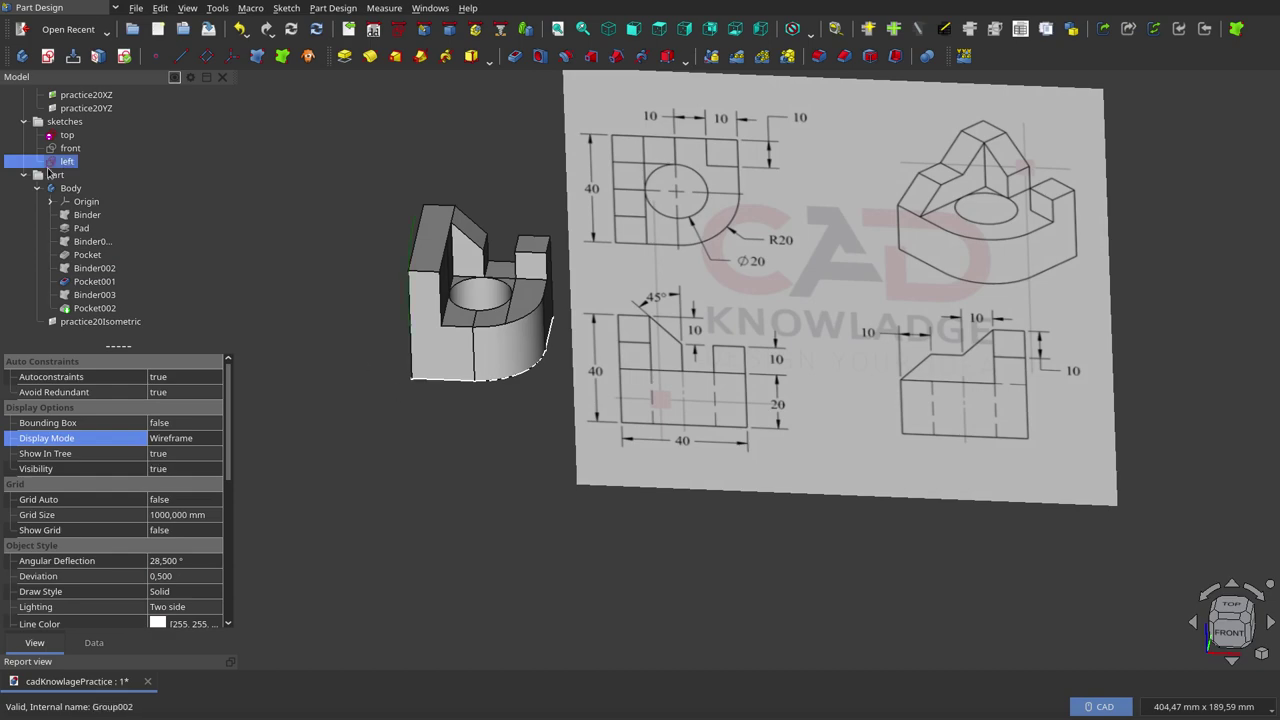
{"action": "double_click", "coordinate": [50, 164]}
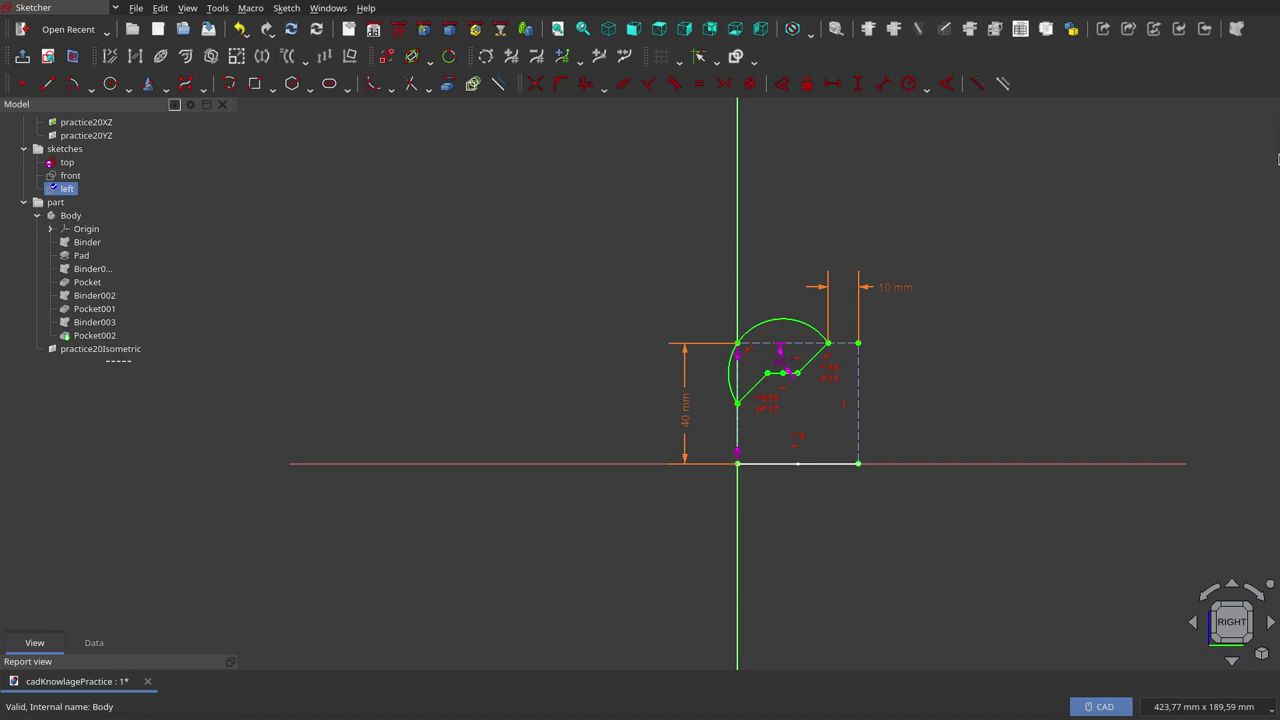
{"action": "left_click", "coordinate": [1092, 142]}
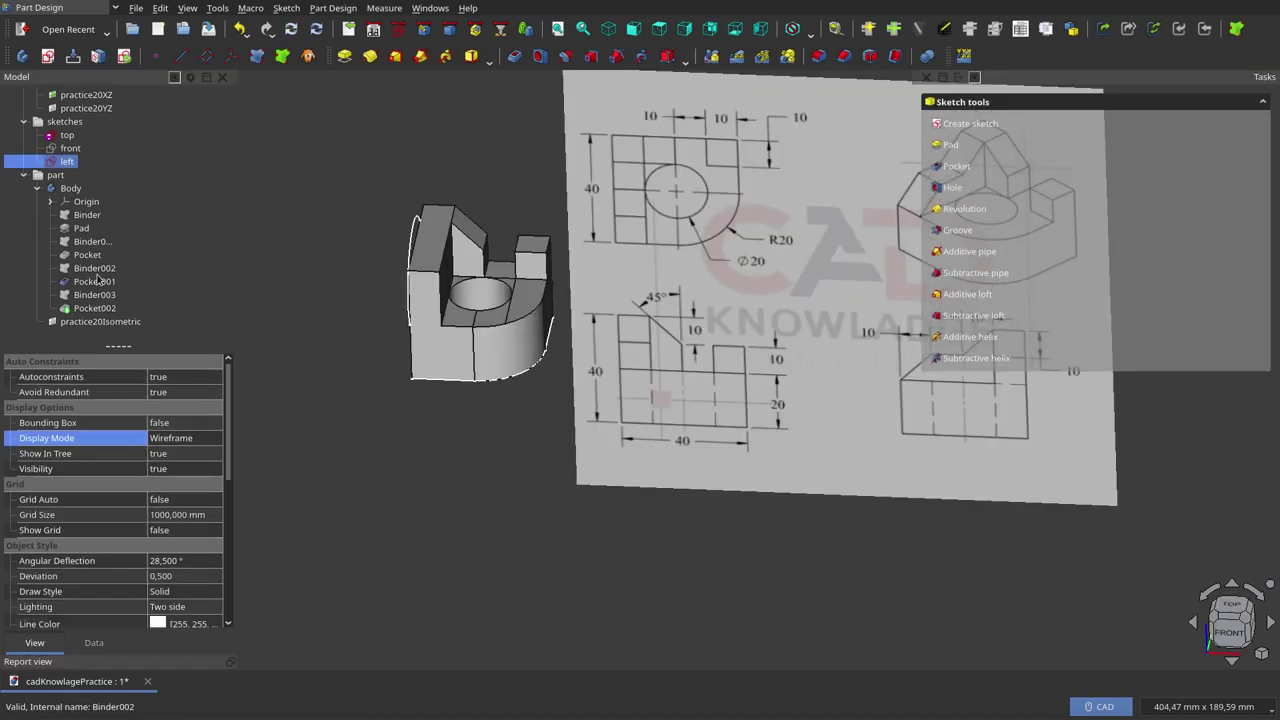
{"action": "middle_click_drag", "start_coordinate": [445, 450], "coordinate": [681, 357]}
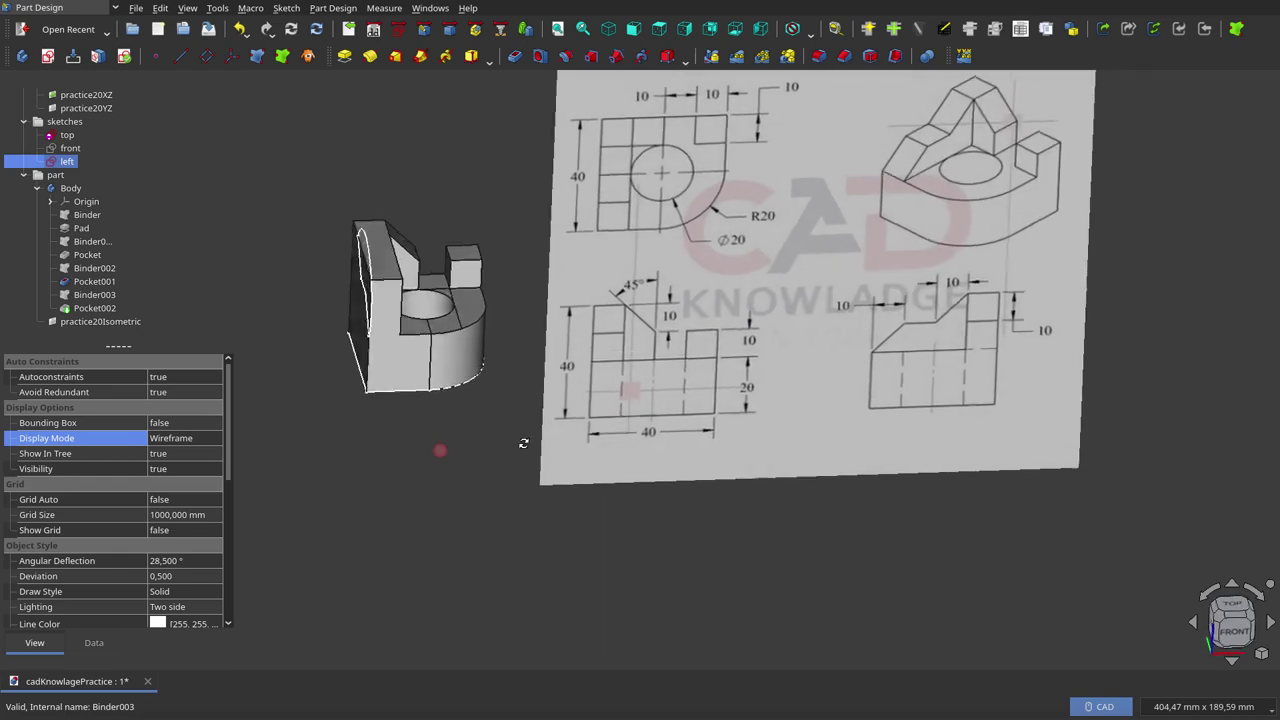
{"action": "scroll", "coordinate": [682, 355], "scroll_direction": "down", "scroll_amount": 2}
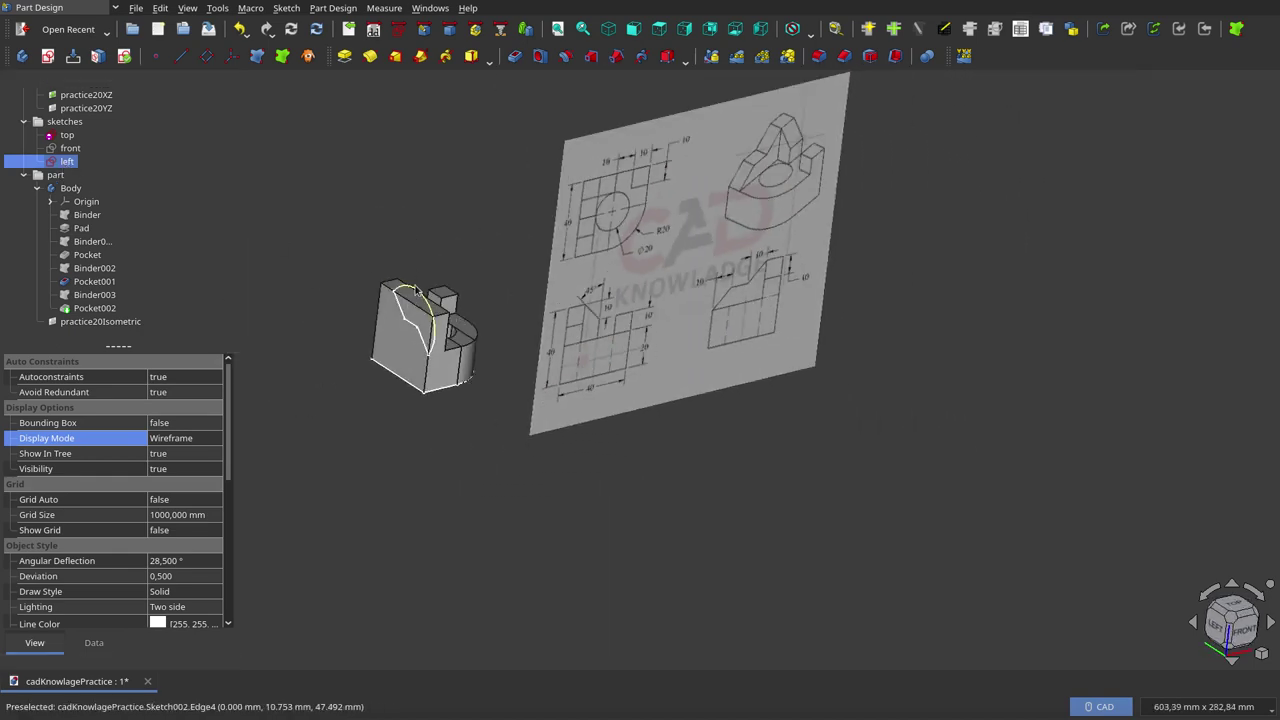
Show Binder003 on the part and orbit to view its side face
{"action": "left_click", "coordinate": [97, 296]}
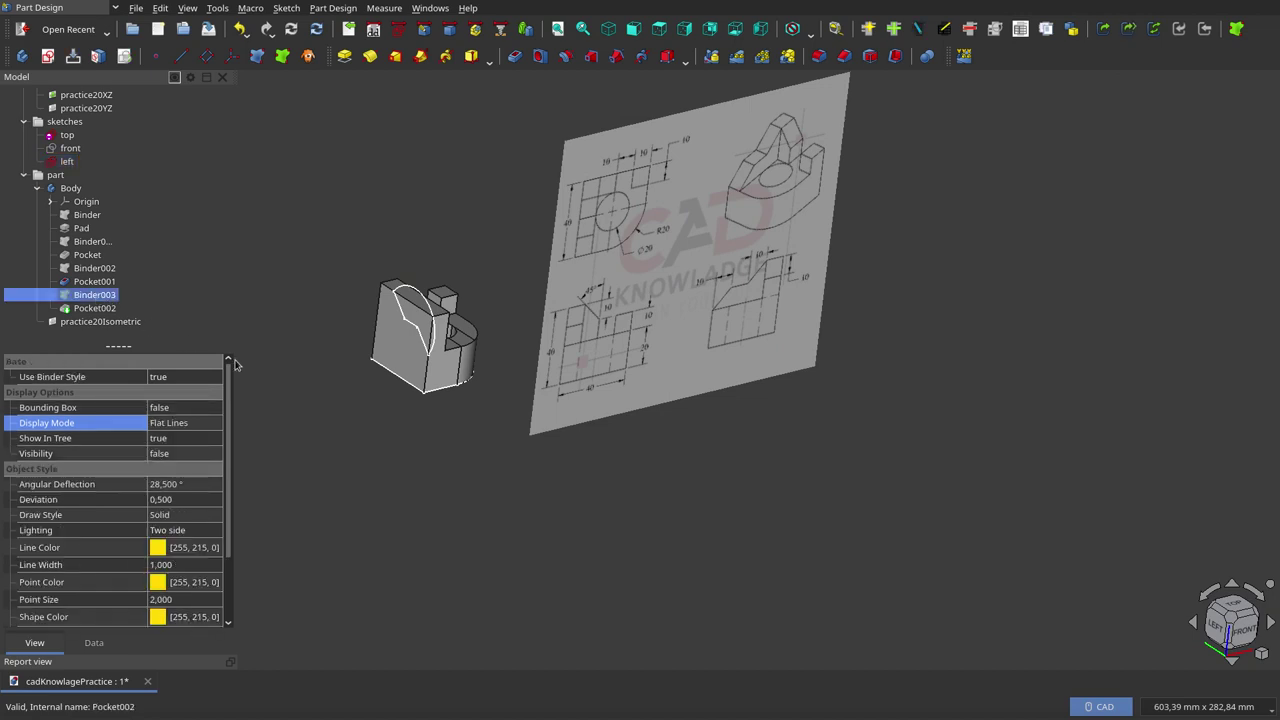
{"action": "key", "text": "space"}
{"action": "scroll", "coordinate": [633, 442], "scroll_direction": "down", "scroll_amount": 1}
{"action": "scroll", "coordinate": [633, 442], "scroll_direction": "down", "scroll_amount": 2}
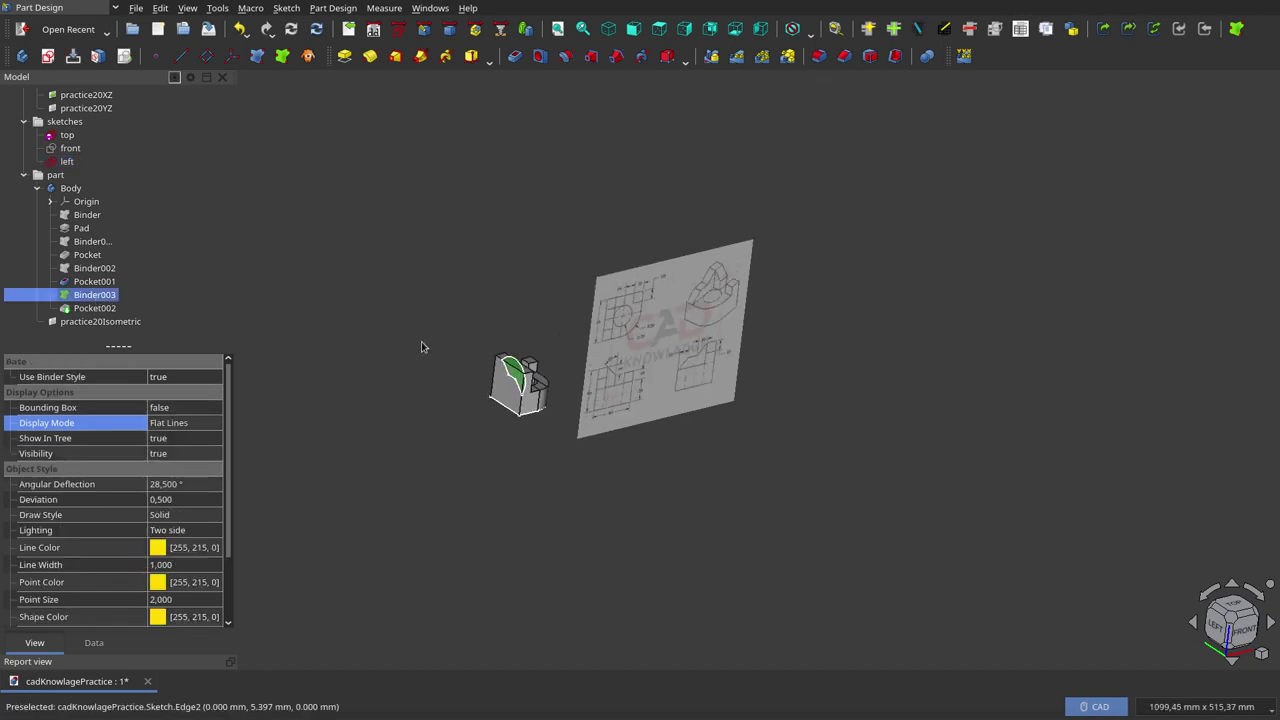
{"action": "scroll", "coordinate": [497, 352], "scroll_direction": "up", "scroll_amount": 3}
{"action": "scroll", "coordinate": [500, 355], "scroll_direction": "up", "scroll_amount": 1}
{"action": "scroll", "coordinate": [520, 370], "scroll_direction": "up", "scroll_amount": 2}
{"action": "scroll", "coordinate": [545, 388], "scroll_direction": "up", "scroll_amount": 1}
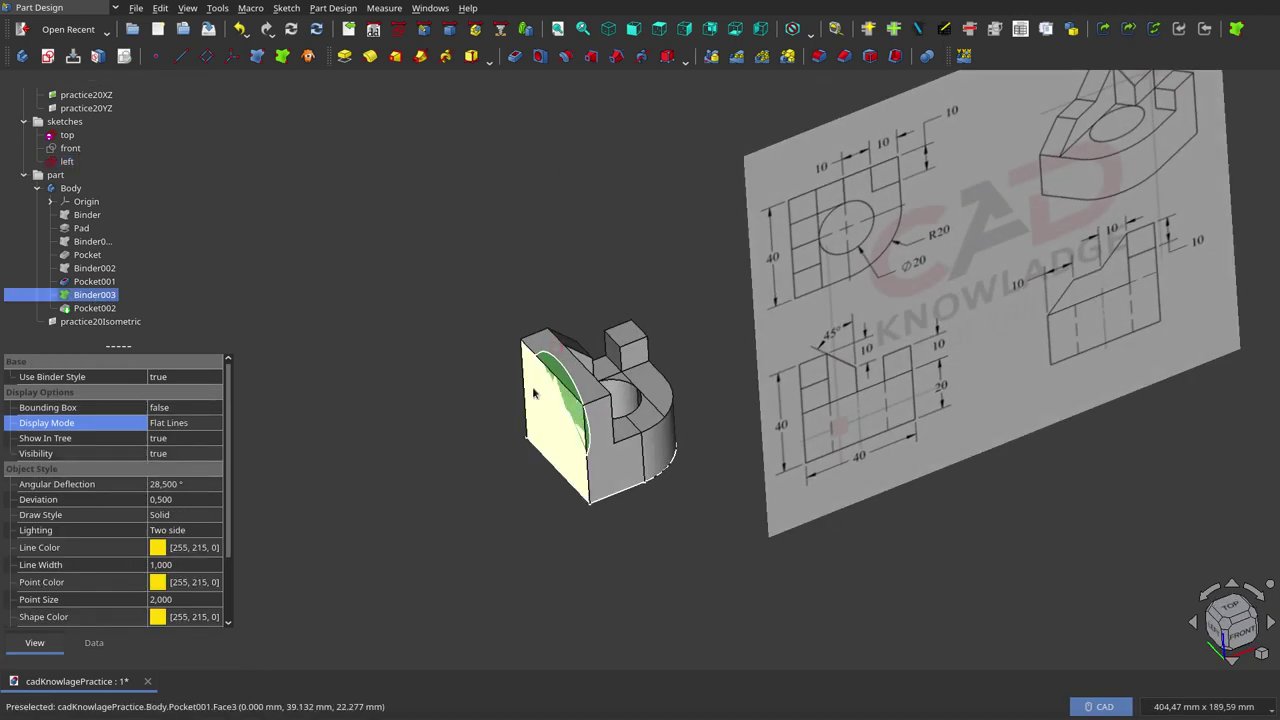
{"action": "mouse_move", "coordinate": [558, 395]}
{"action": "middle_mouse_down"}
{"action": "mouse_move", "coordinate": [577, 420]}
{"action": "mouse_move", "coordinate": [573, 332]}
{"action": "mouse_move", "coordinate": [635, 333]}
{"action": "middle_mouse_up"}
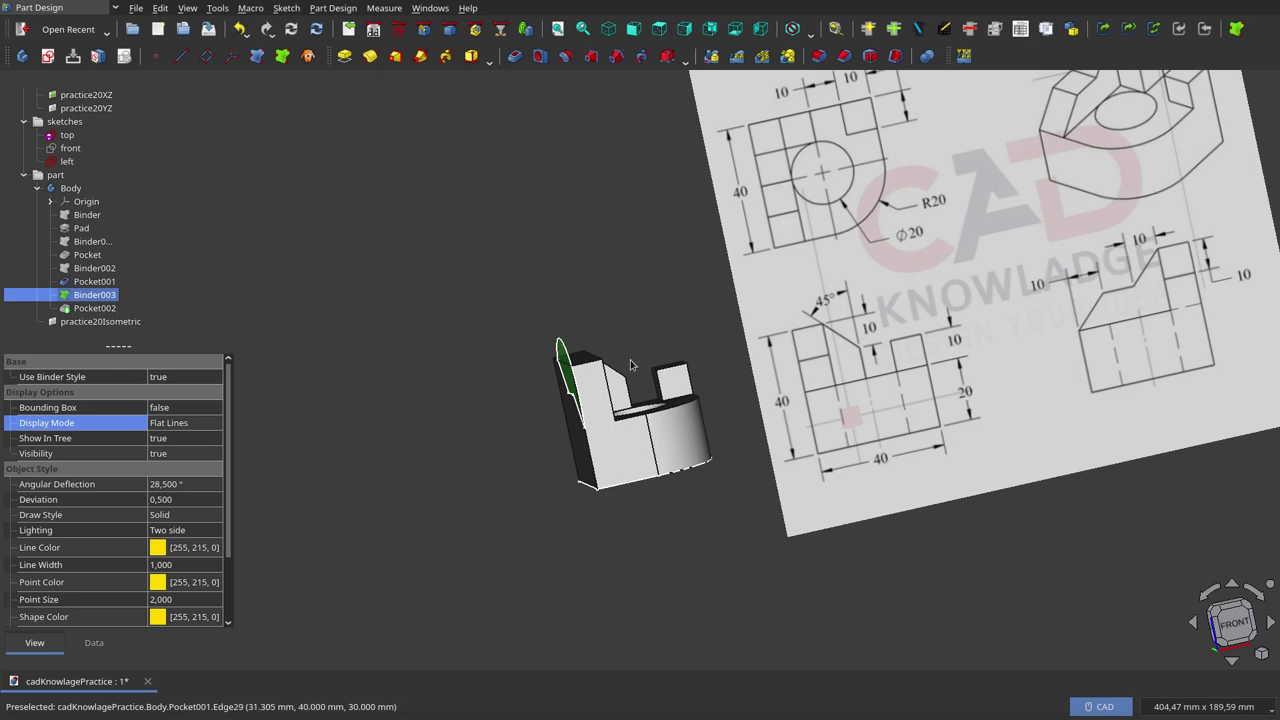
{"action": "middle_click_drag", "start_coordinate": [578, 397], "coordinate": [576, 390]}
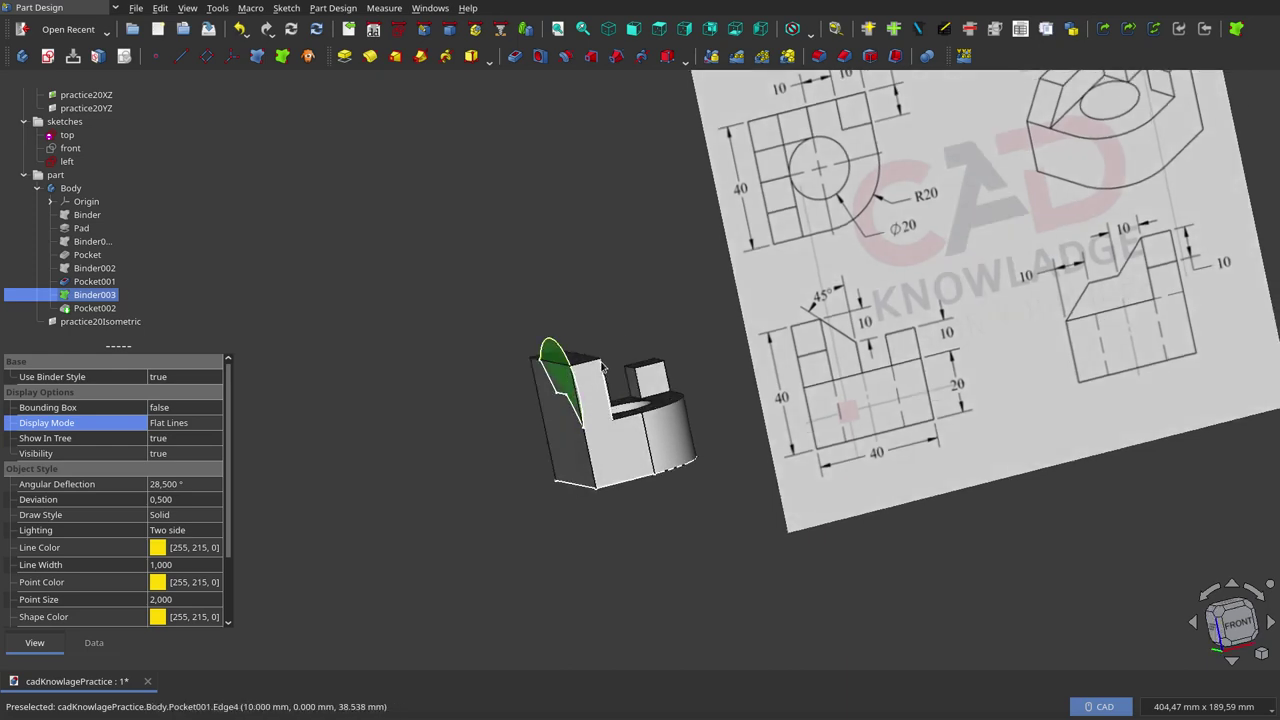
Make Pocket002 visible to show the finished solid, and hide the Binder003 outline
{"action": "left_click", "coordinate": [95, 308]}
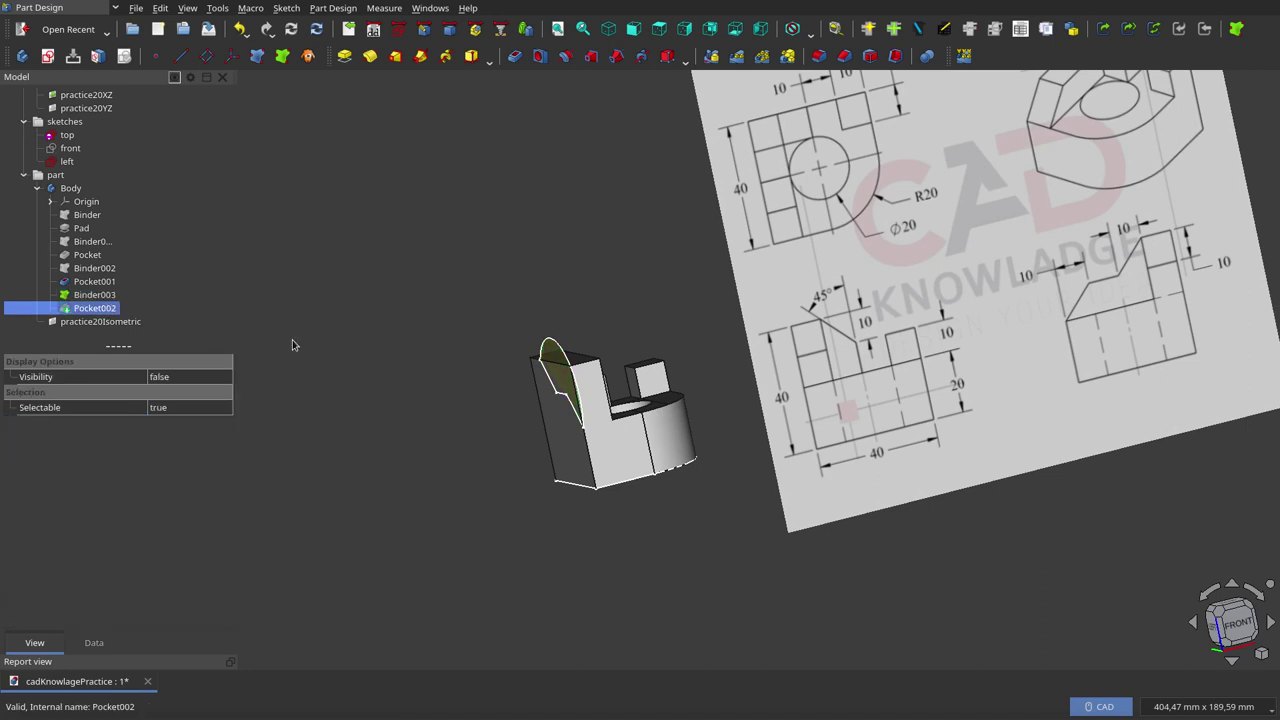
{"action": "key", "text": "space"}
{"action": "middle_click_drag", "start_coordinate": [486, 306], "coordinate": [519, 372]}
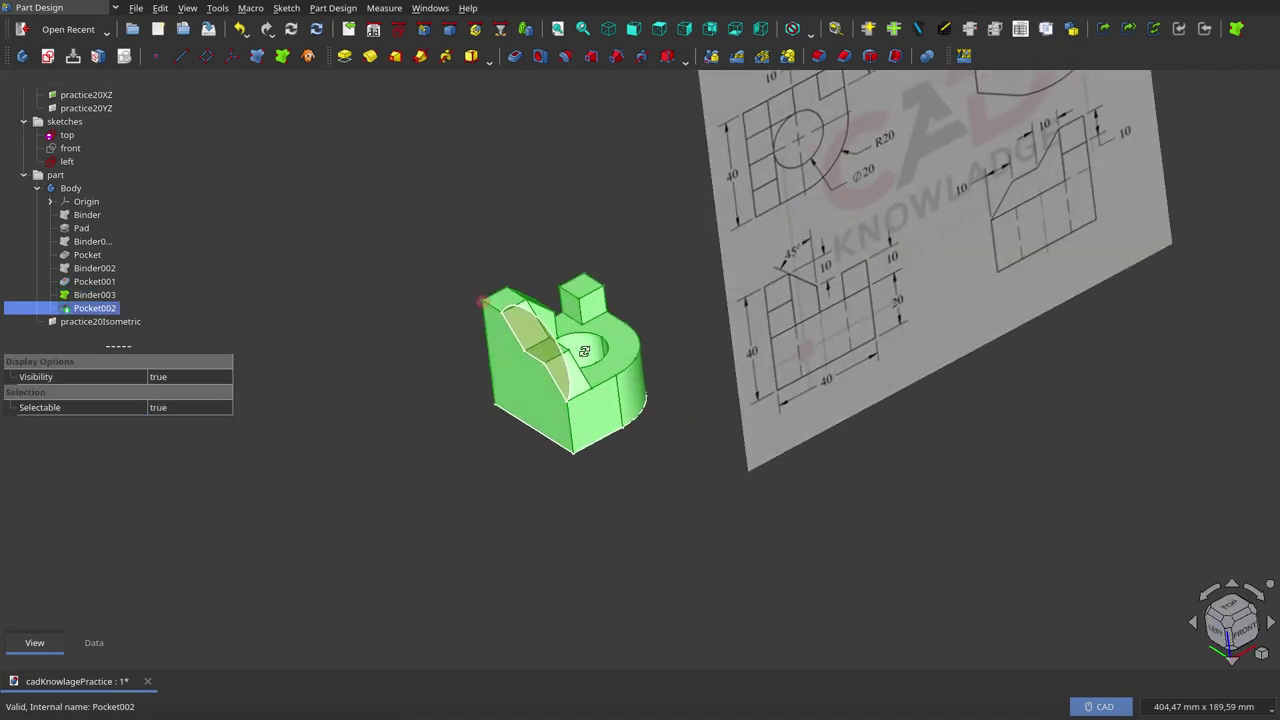
{"action": "scroll", "coordinate": [509, 340], "scroll_direction": "up", "scroll_amount": 3}
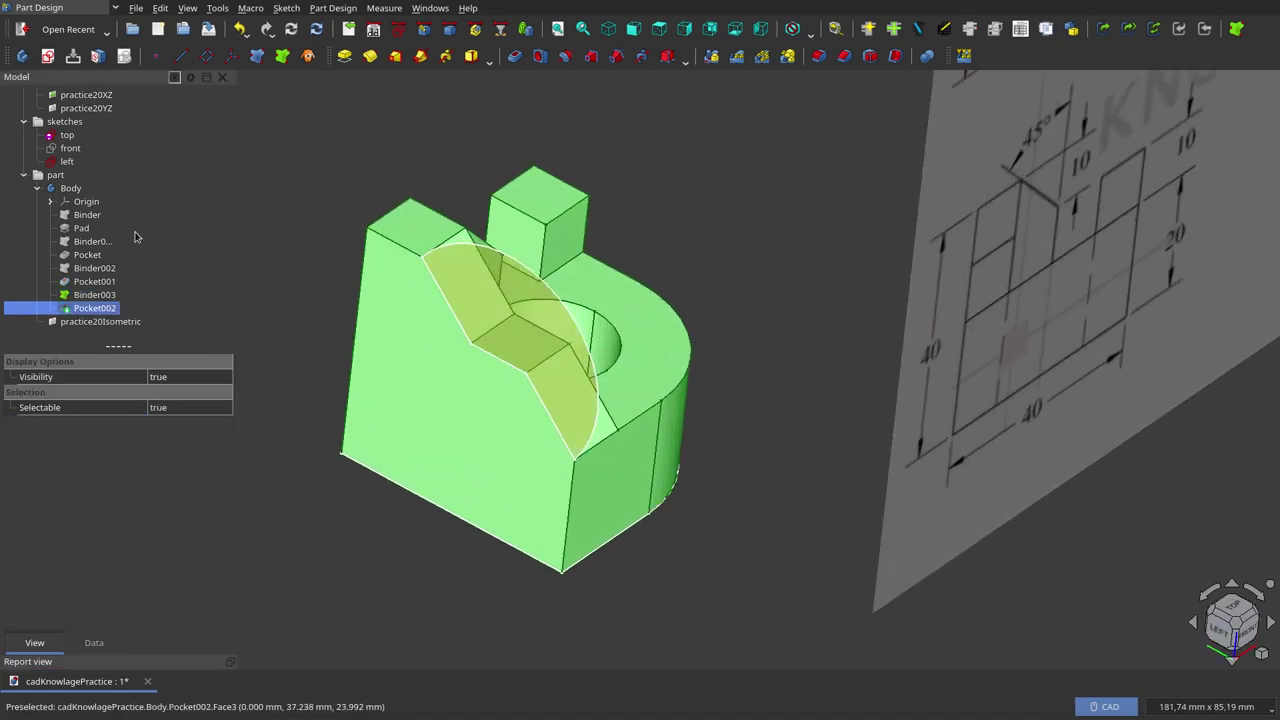
{"action": "left_click", "coordinate": [123, 296]}
{"action": "key", "text": "space"}
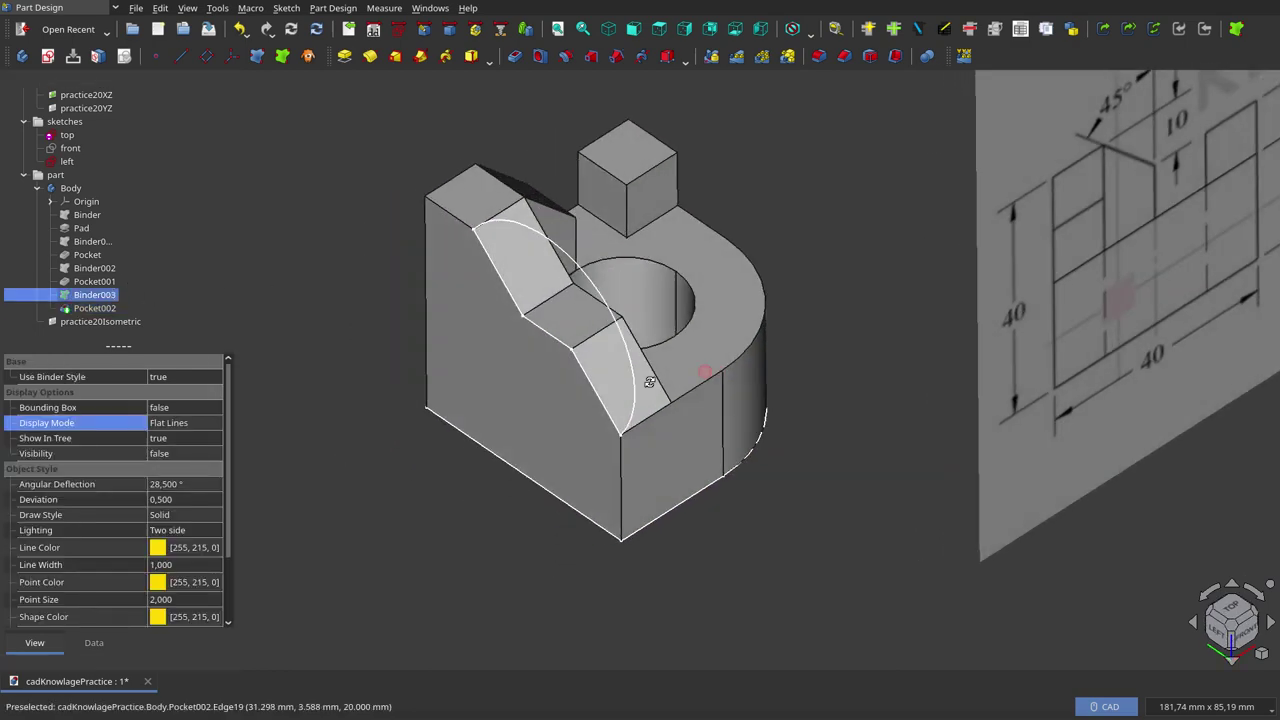
{"action": "middle_click_drag", "start_coordinate": [516, 366], "coordinate": [439, 343]}
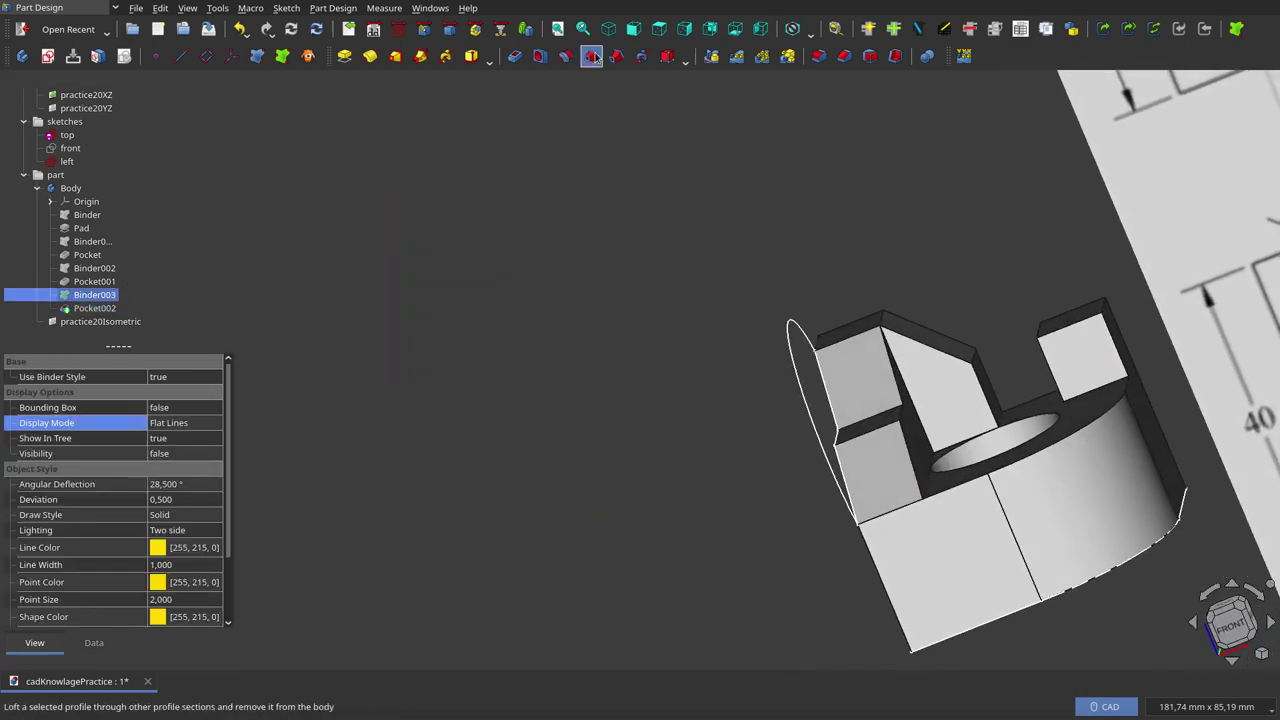
Snap to the isometric view and hide the practice20XZ reference image
{"action": "key", "text": "0"}
{"action": "scroll", "coordinate": [531, 120], "scroll_direction": "down", "scroll_amount": 3}
{"action": "scroll", "coordinate": [531, 120], "scroll_direction": "up", "scroll_amount": 1}
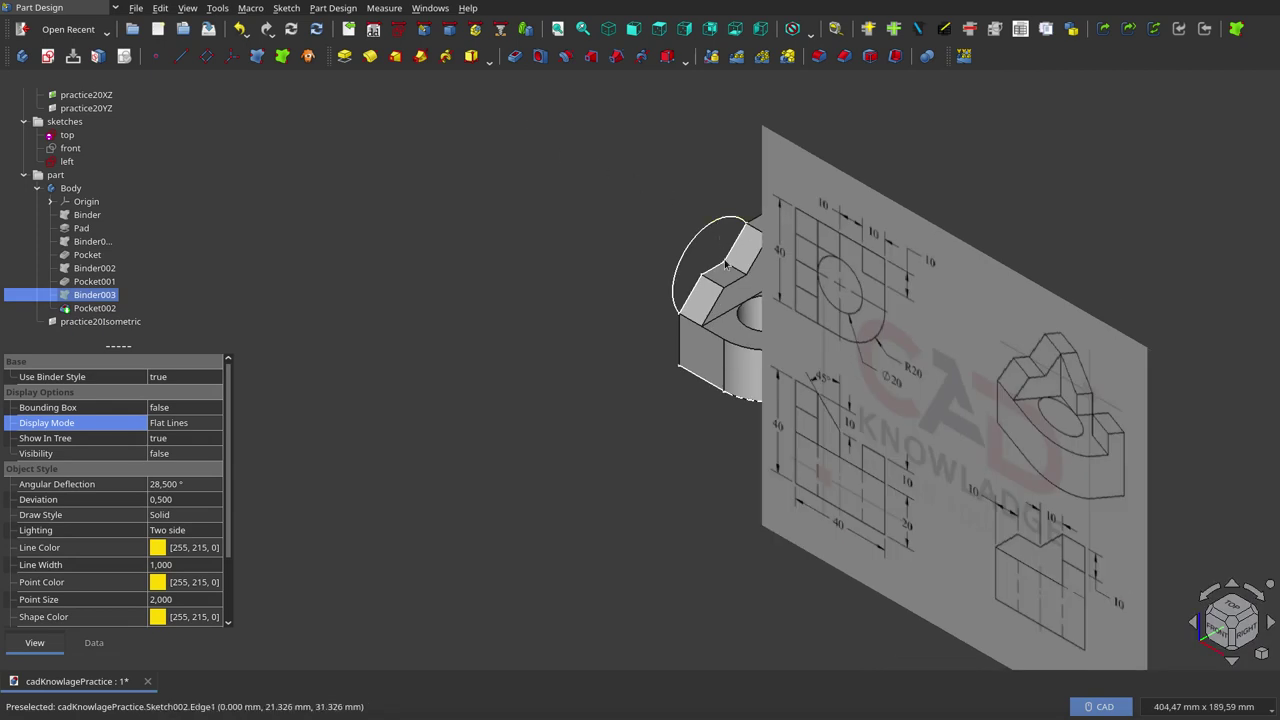
{"action": "scroll", "coordinate": [700, 280], "scroll_direction": "up", "scroll_amount": 2}
{"action": "scroll", "coordinate": [85, 128], "scroll_direction": "up", "scroll_amount": 1}
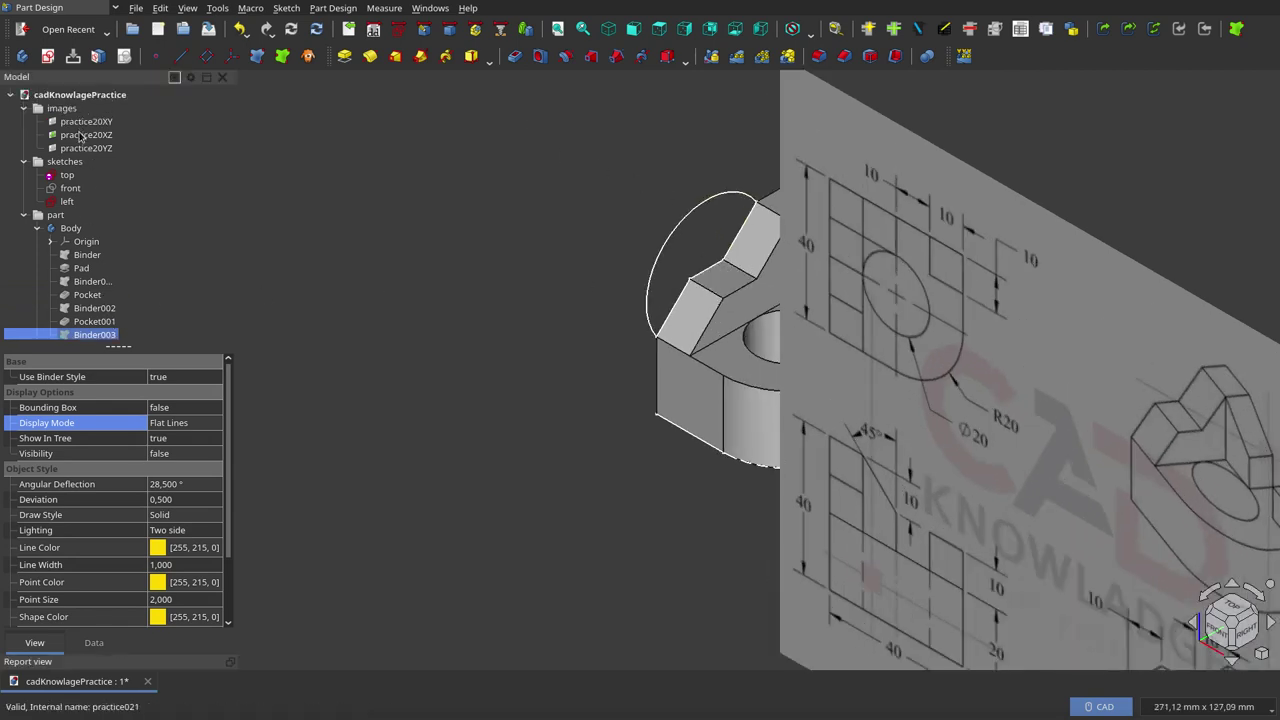
{"action": "left_click", "coordinate": [84, 134]}
{"action": "key", "text": "space"}
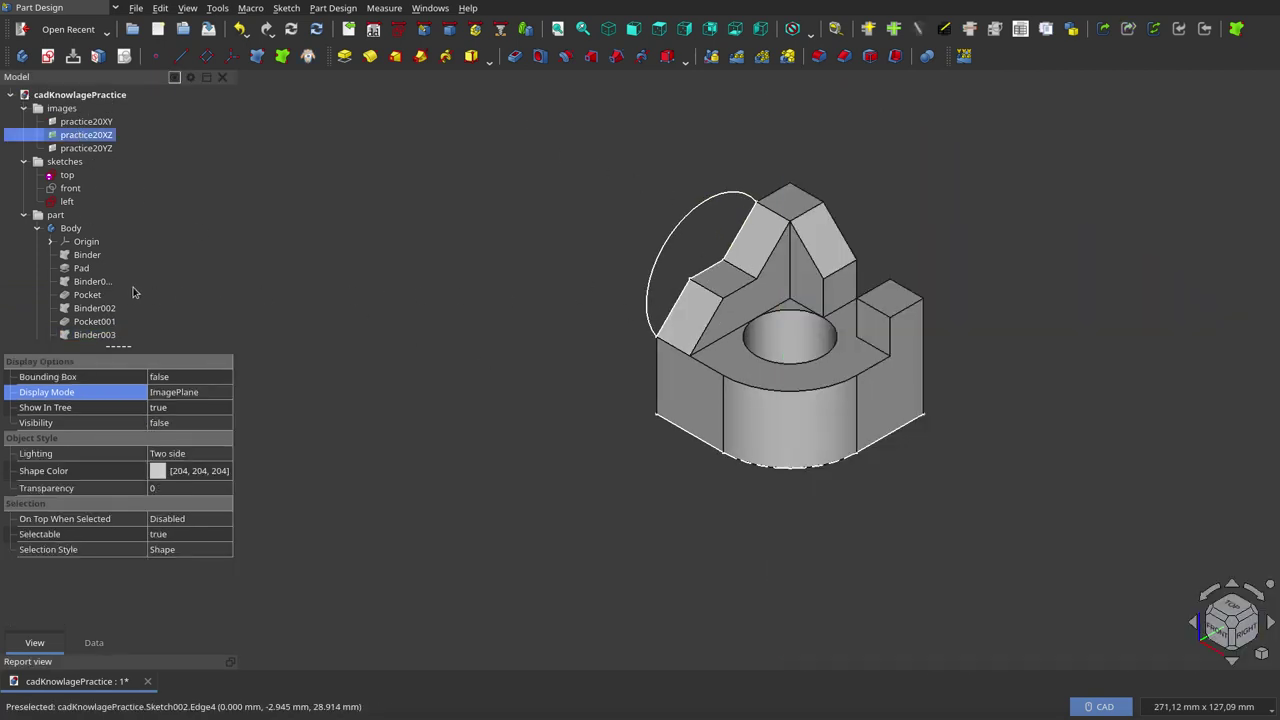
Show the practice20Isometric reference sheet beside the finished solid and zoom out
{"action": "scroll", "coordinate": [90, 321], "scroll_direction": "down", "scroll_amount": 1}
{"action": "left_click", "coordinate": [90, 321]}
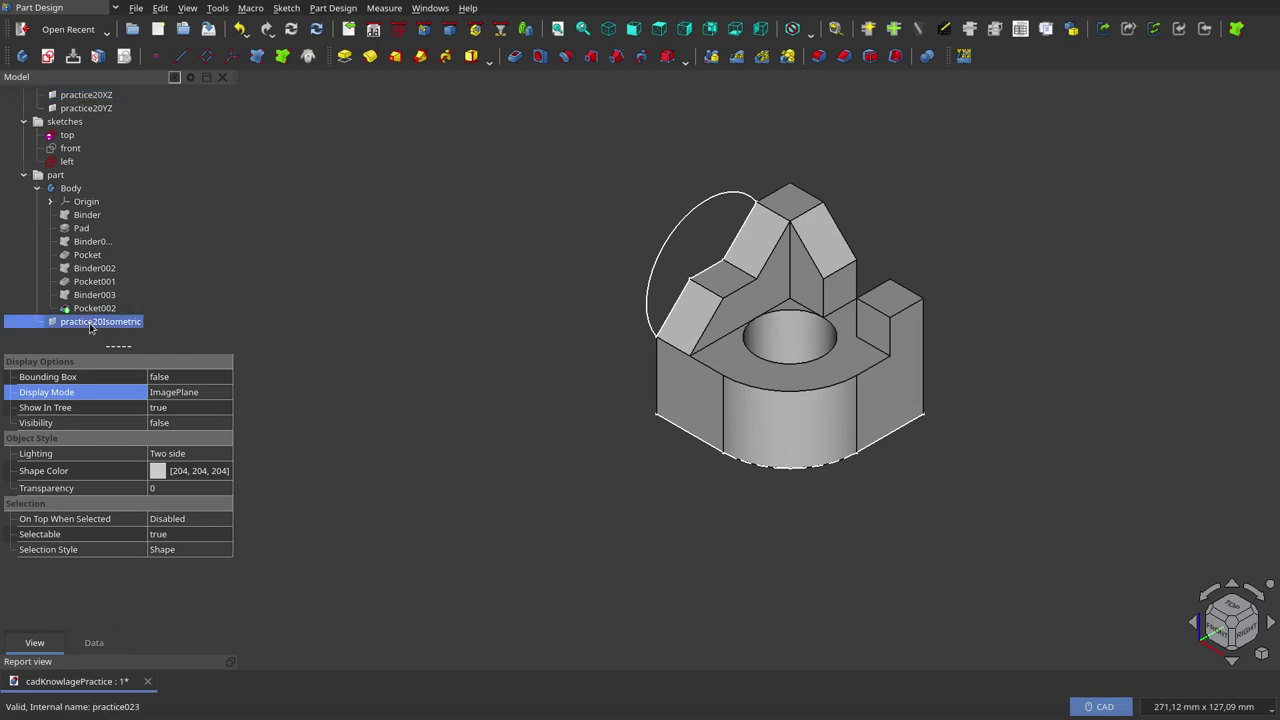
{"action": "key", "text": "space"}
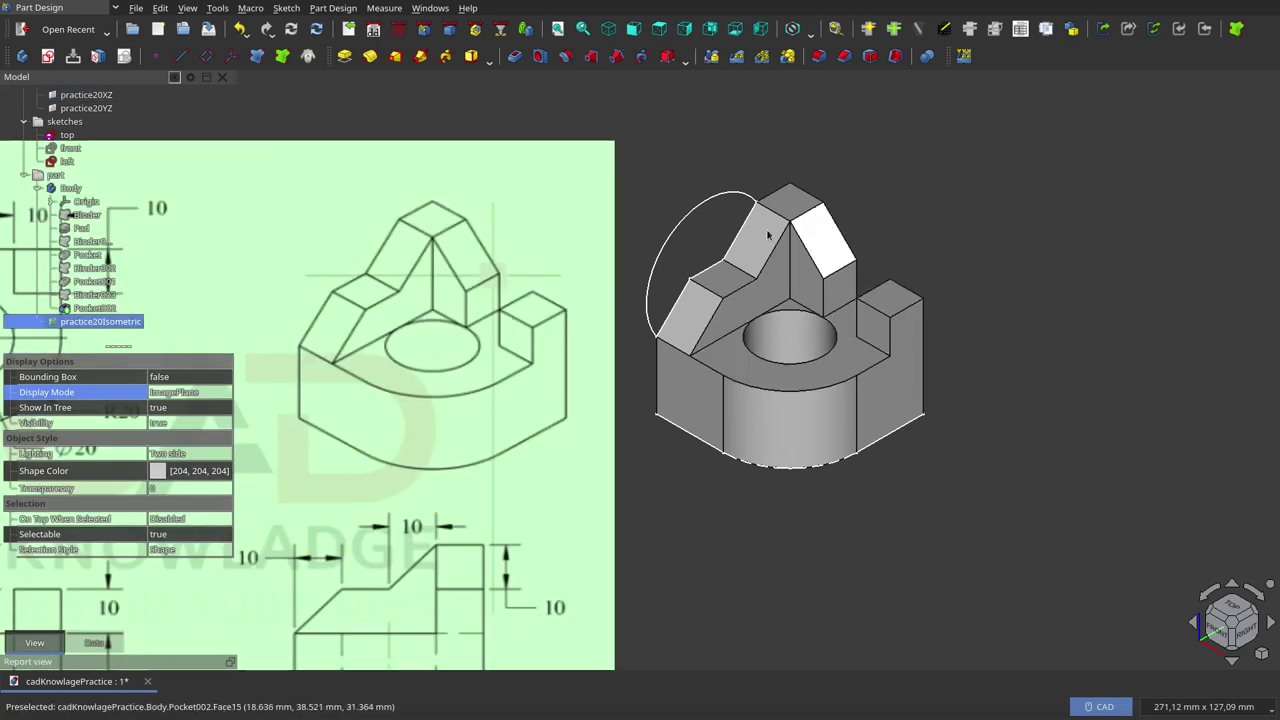
{"action": "left_click", "coordinate": [62, 162]}
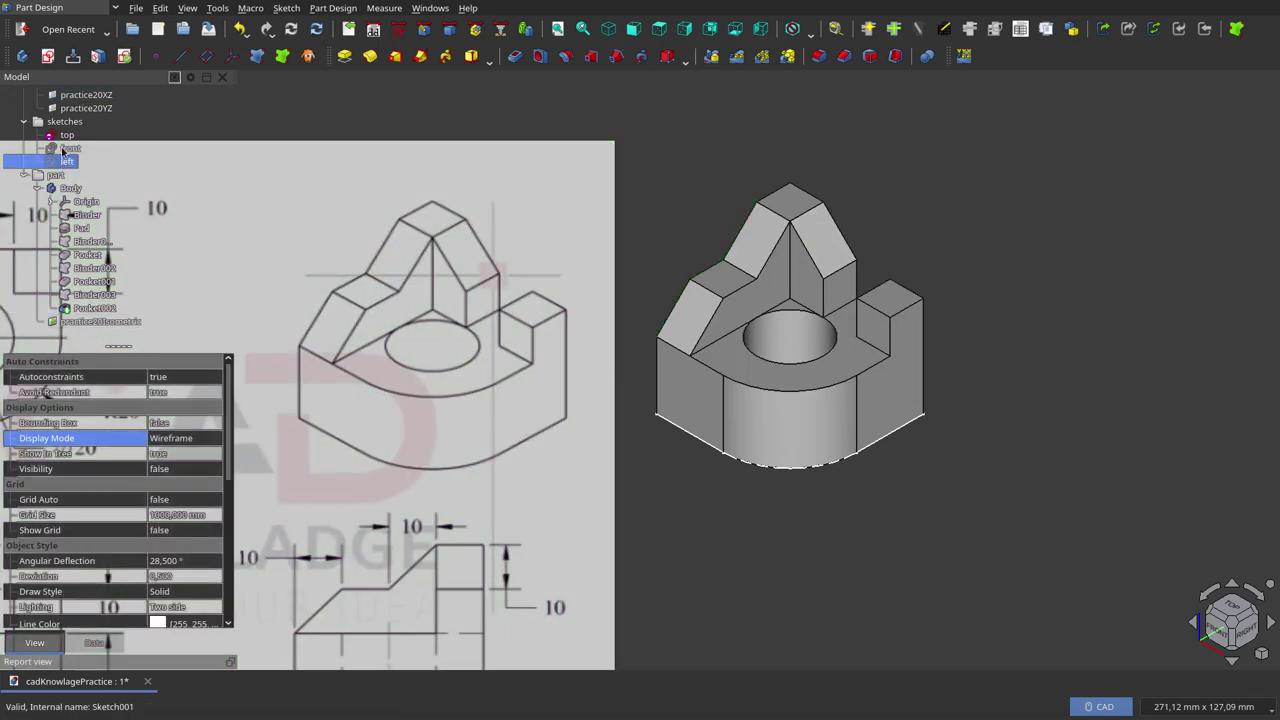
{"action": "left_click", "coordinate": [66, 134]}
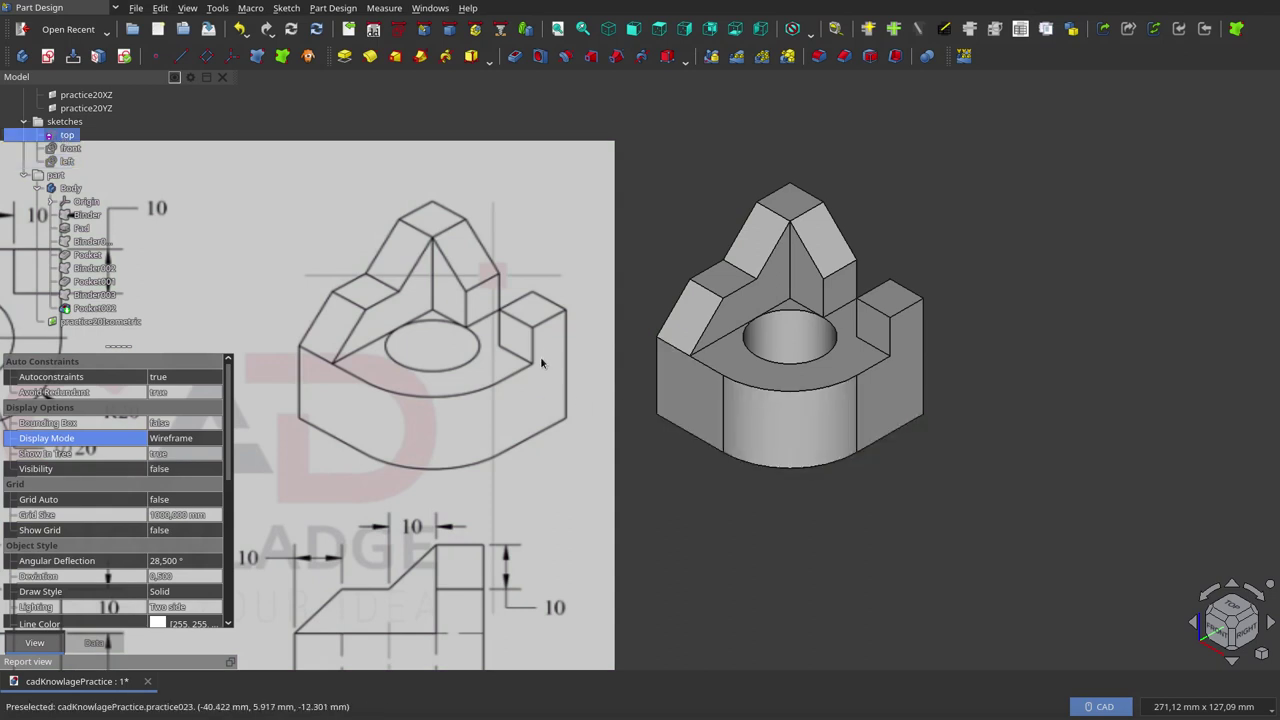
{"action": "scroll", "coordinate": [952, 428], "scroll_direction": "down", "scroll_amount": 2}
{"action": "scroll", "coordinate": [952, 428], "scroll_direction": "down", "scroll_amount": 3}
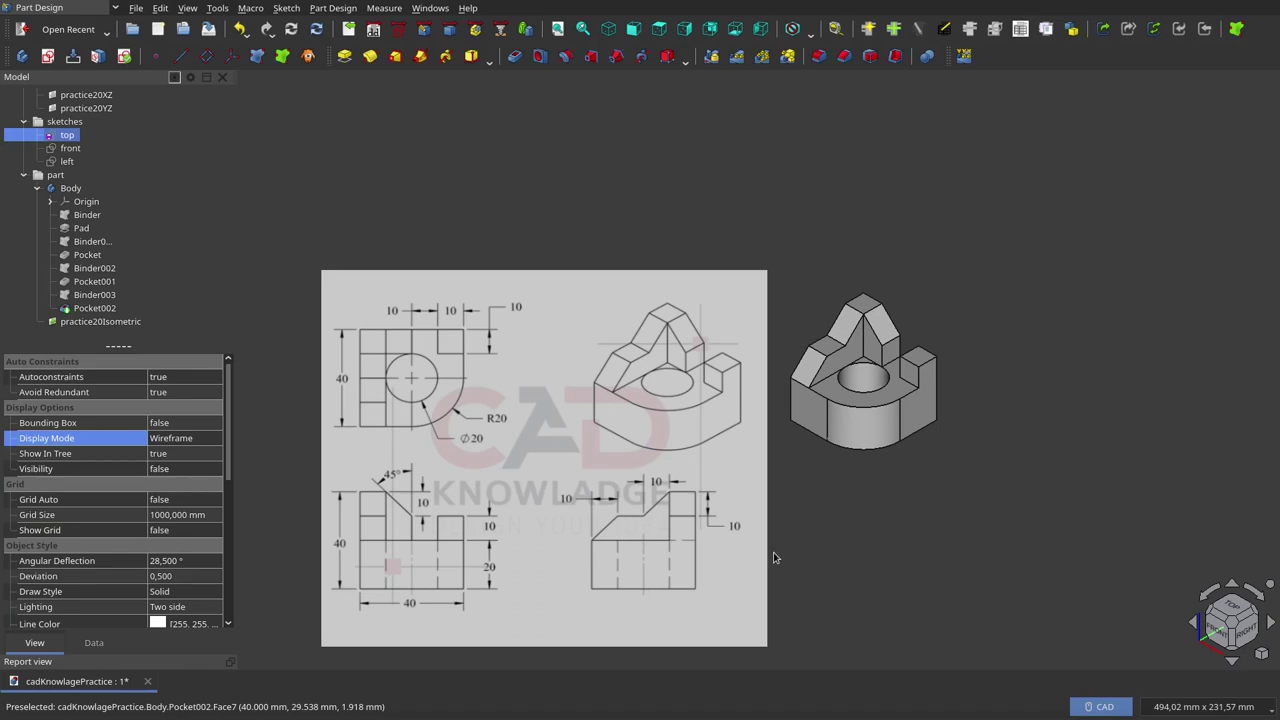
{"action": "scroll", "coordinate": [773, 557], "scroll_direction": "up", "scroll_amount": 1}
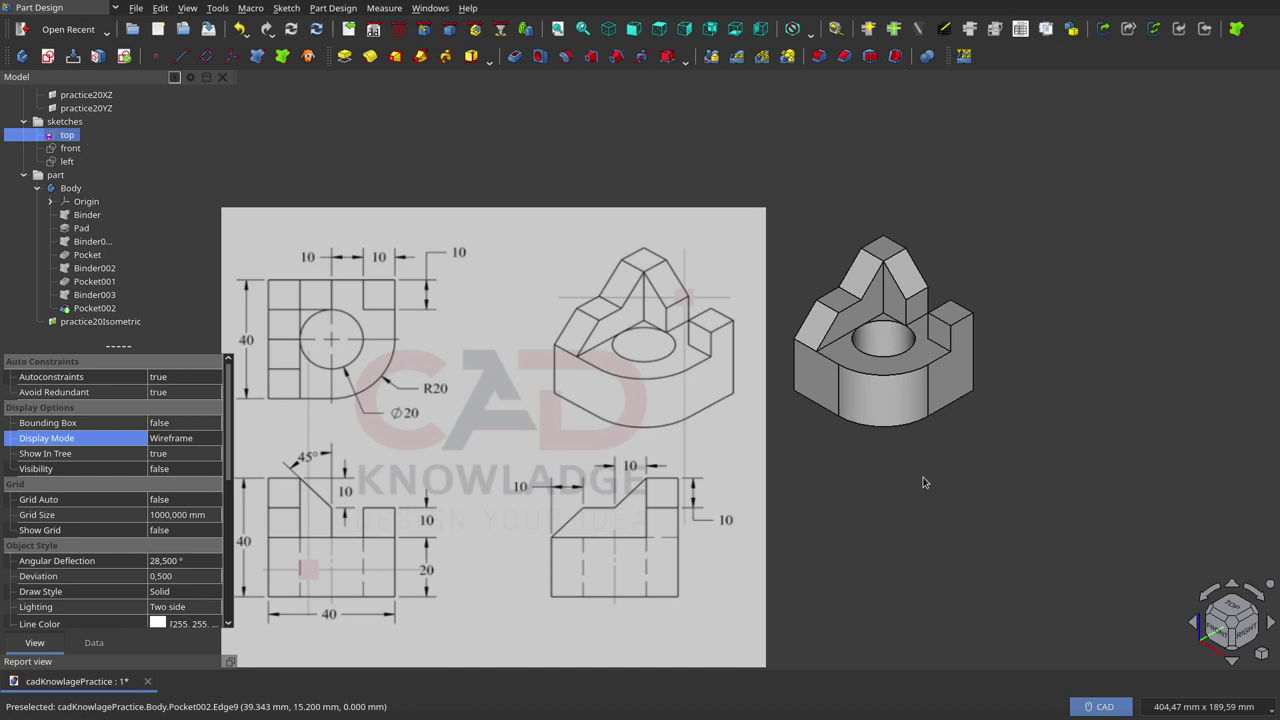
{"action": "scroll", "coordinate": [924, 482], "scroll_direction": "down", "scroll_amount": 1}
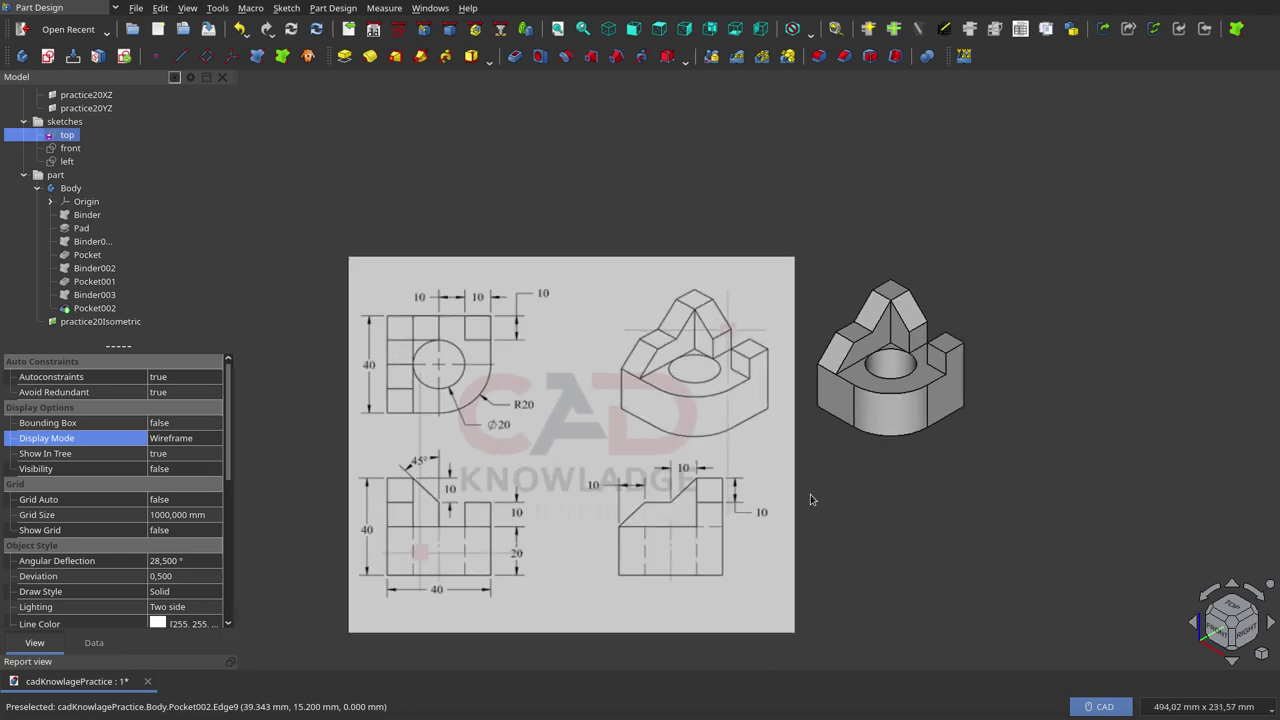
{"action": "scroll", "coordinate": [890, 394], "scroll_direction": "up", "scroll_amount": 2}
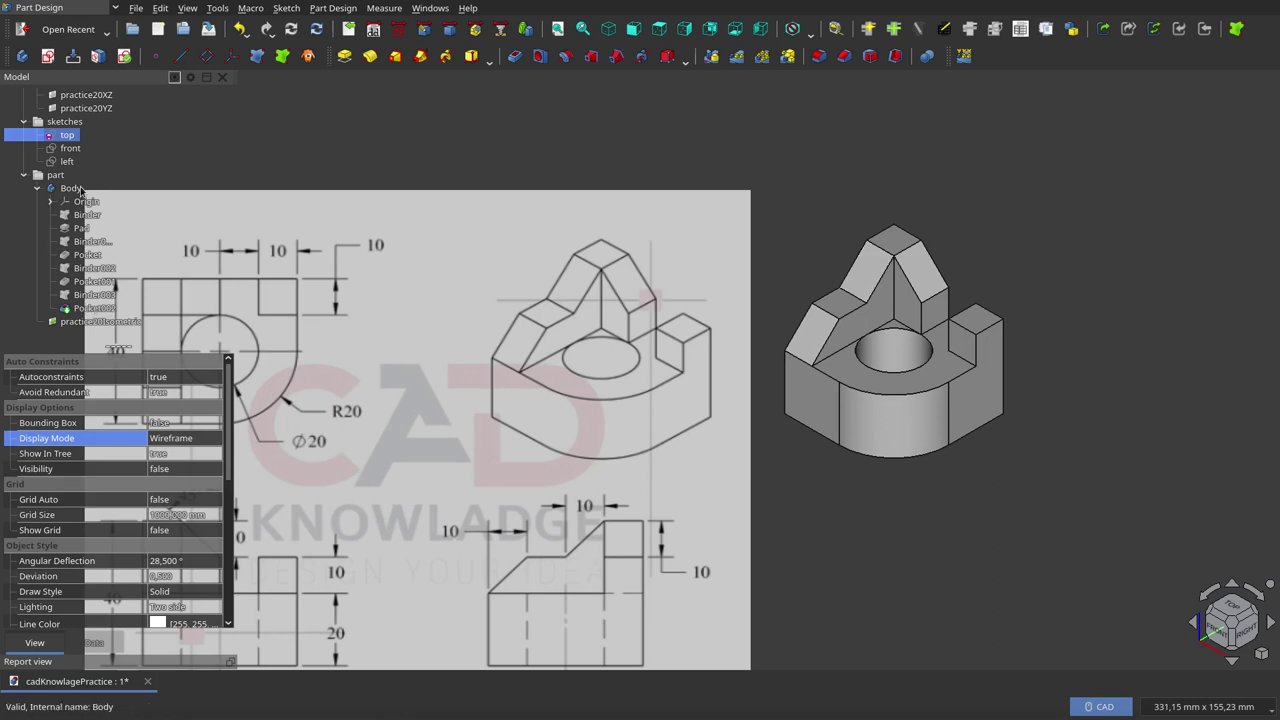
{"action": "left_click", "coordinate": [80, 188]}
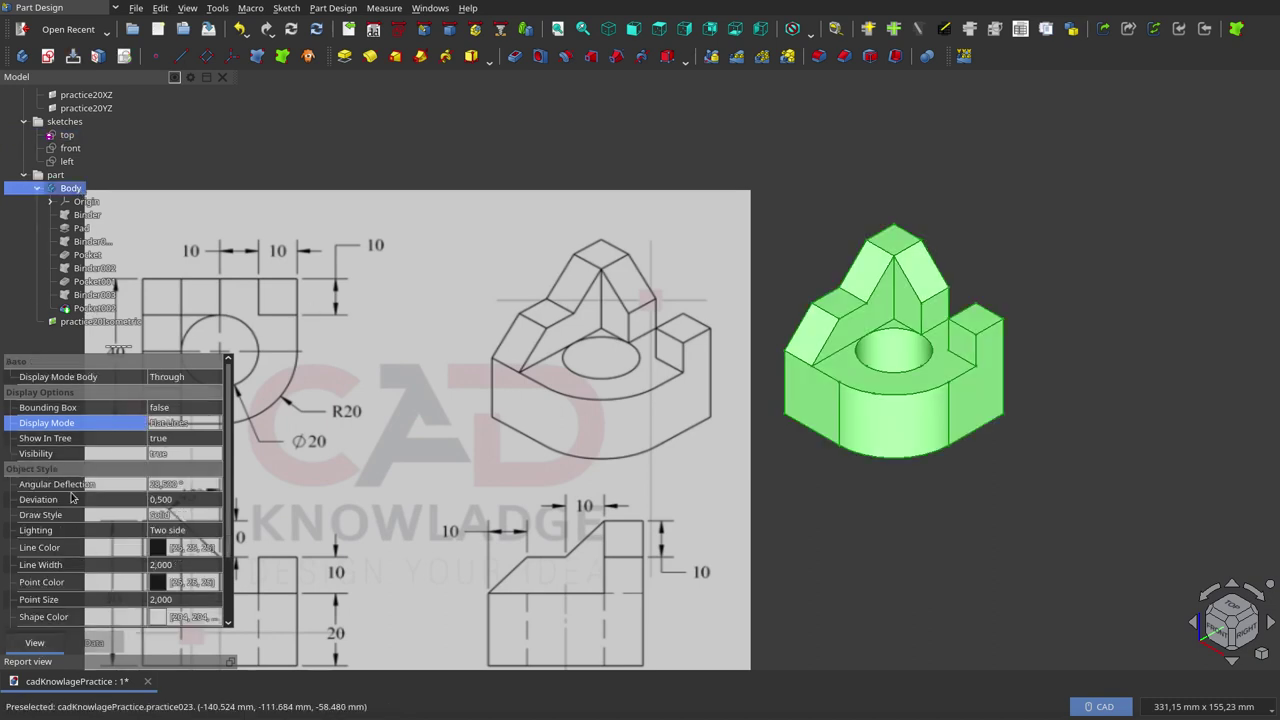
{"action": "left_click", "coordinate": [74, 308]}
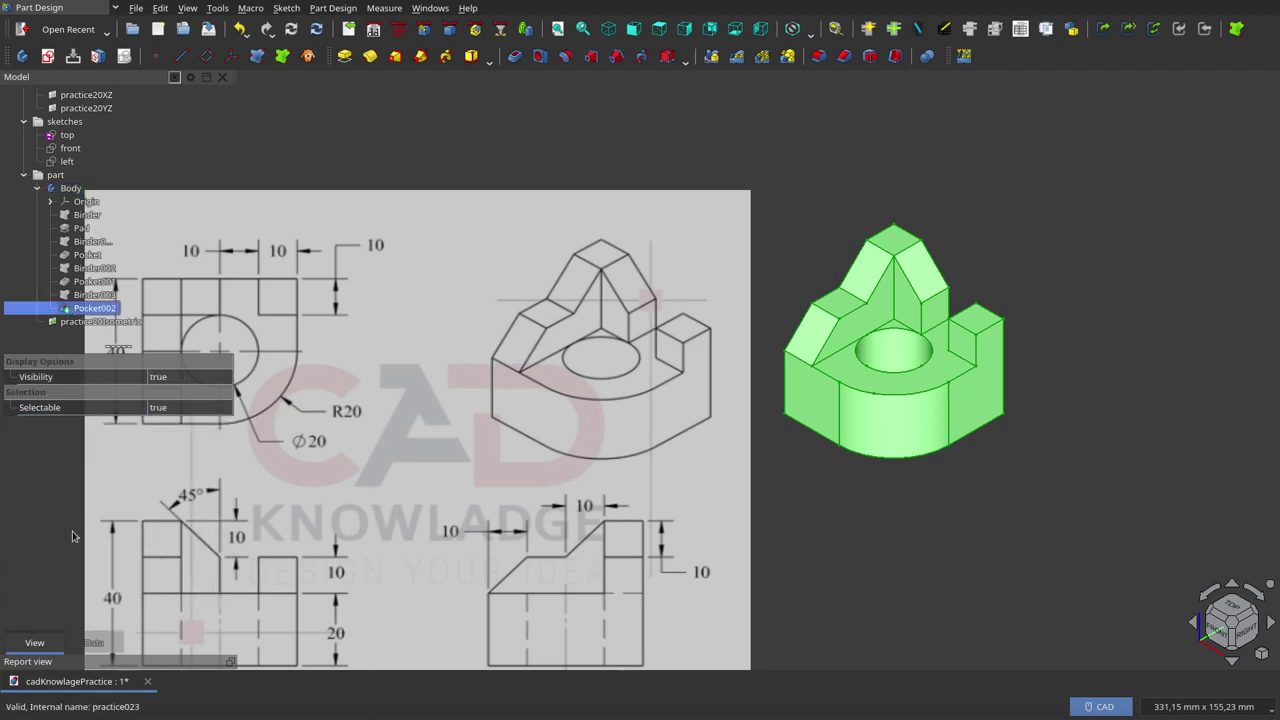
{"action": "left_click", "coordinate": [70, 188]}
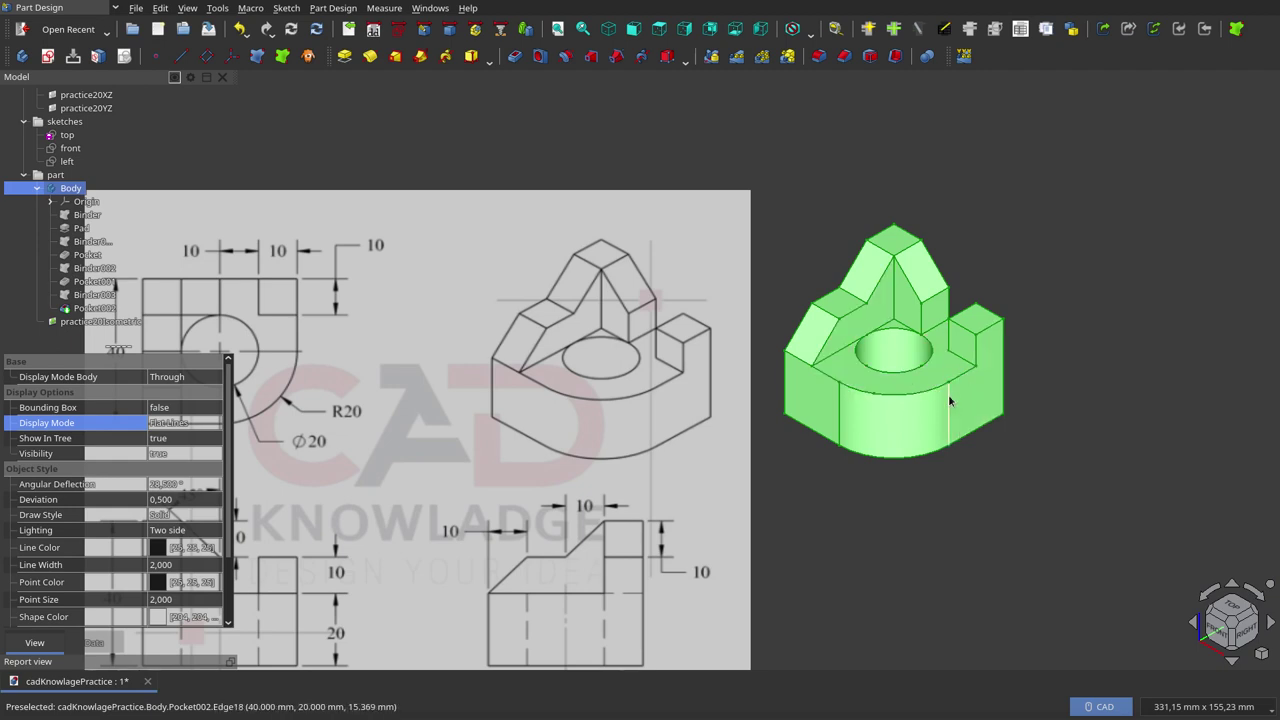
{"action": "left_click", "coordinate": [944, 516]}
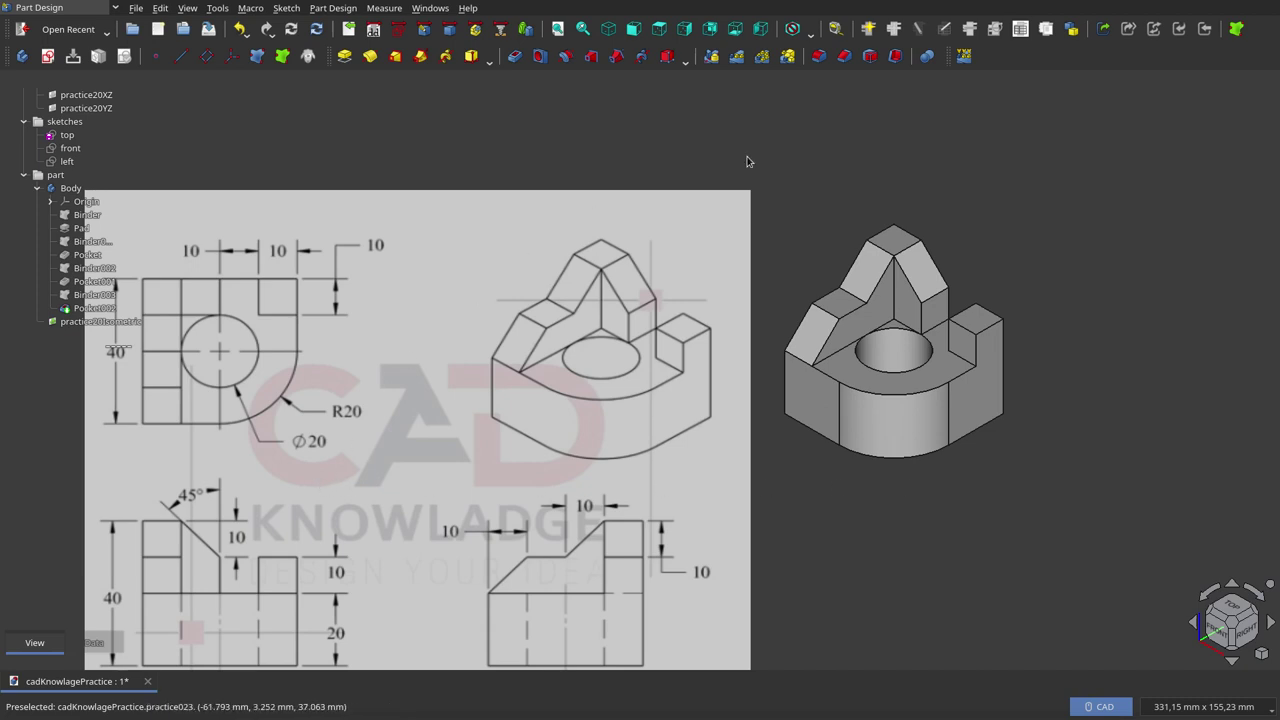
{"action": "scroll", "coordinate": [856, 198], "scroll_direction": "down", "scroll_amount": 1}
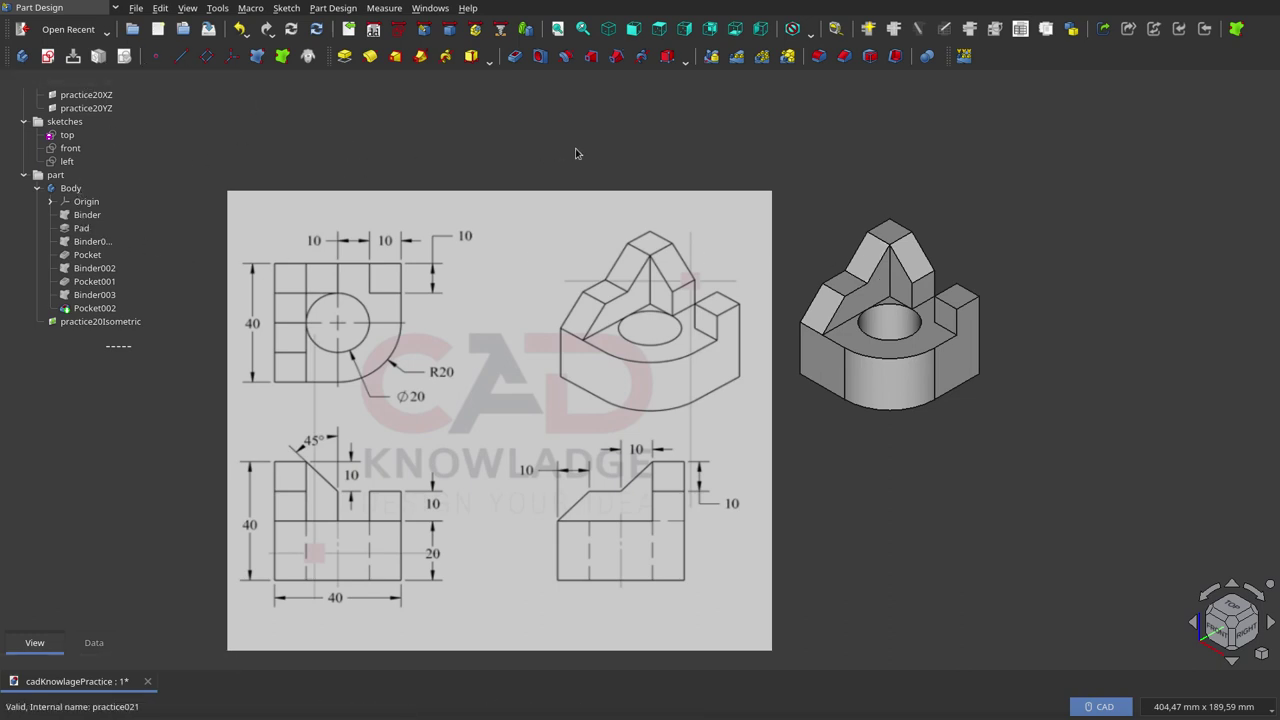
{"action": "mouse_move", "coordinate": [70, 188]}
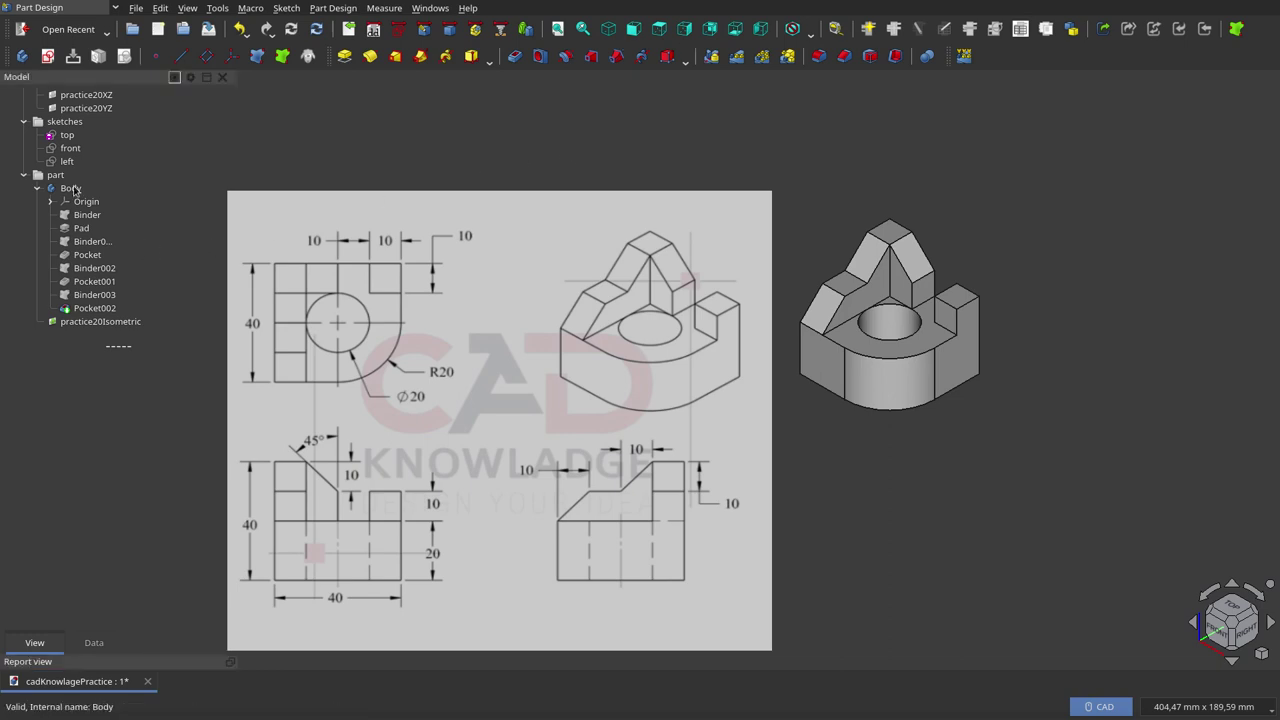
{"action": "left_click", "coordinate": [71, 188]}
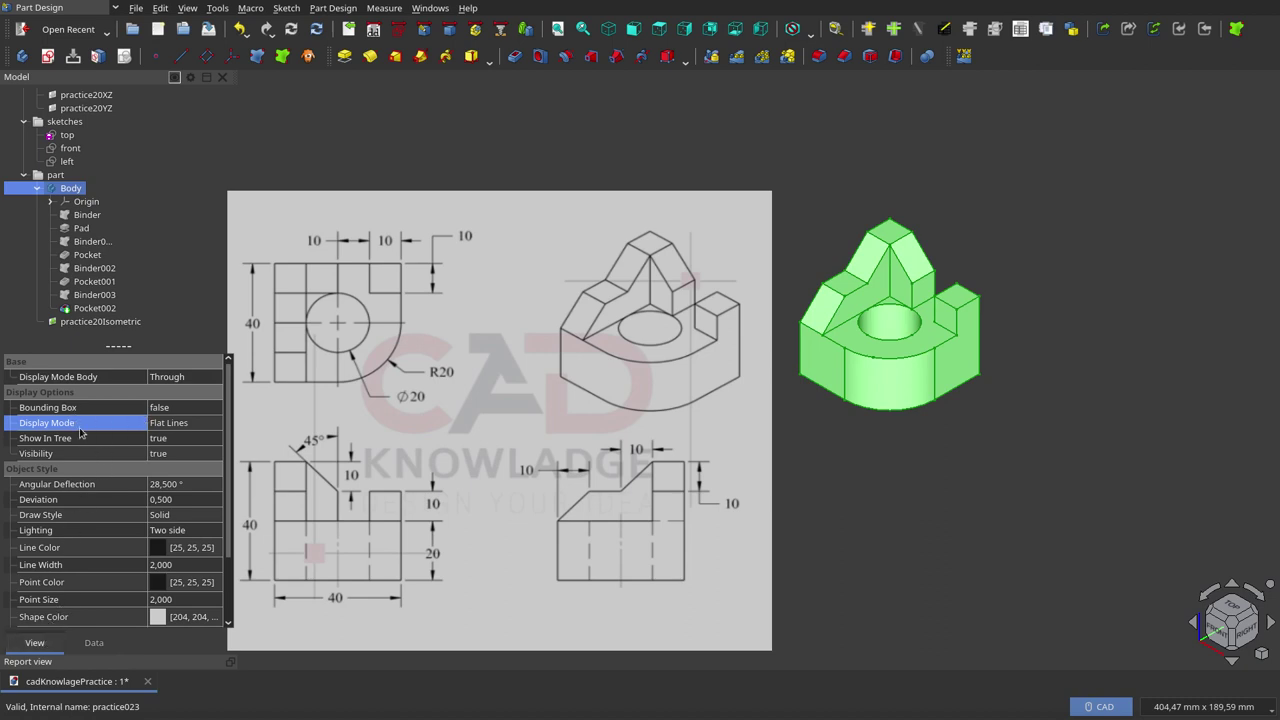
Set the Body's Display Mode to Shaded in its view properties
{"action": "left_click", "coordinate": [183, 428]}
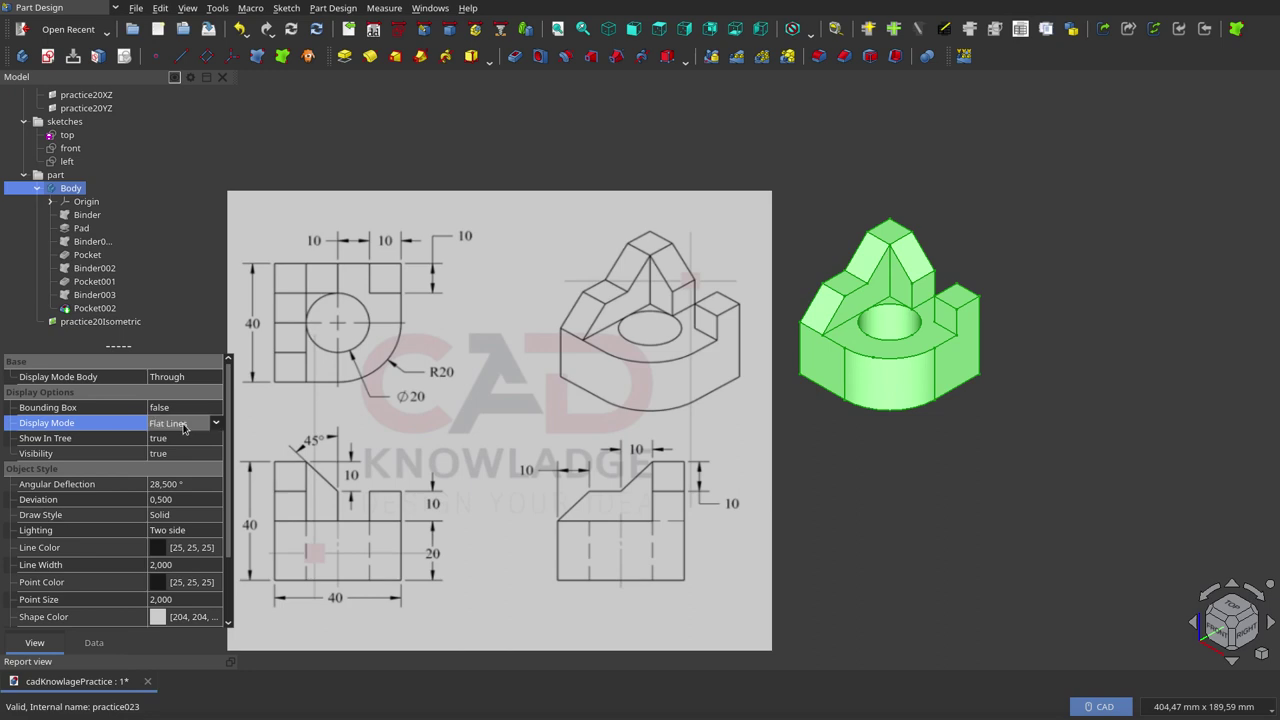
{"action": "left_click", "coordinate": [183, 428]}
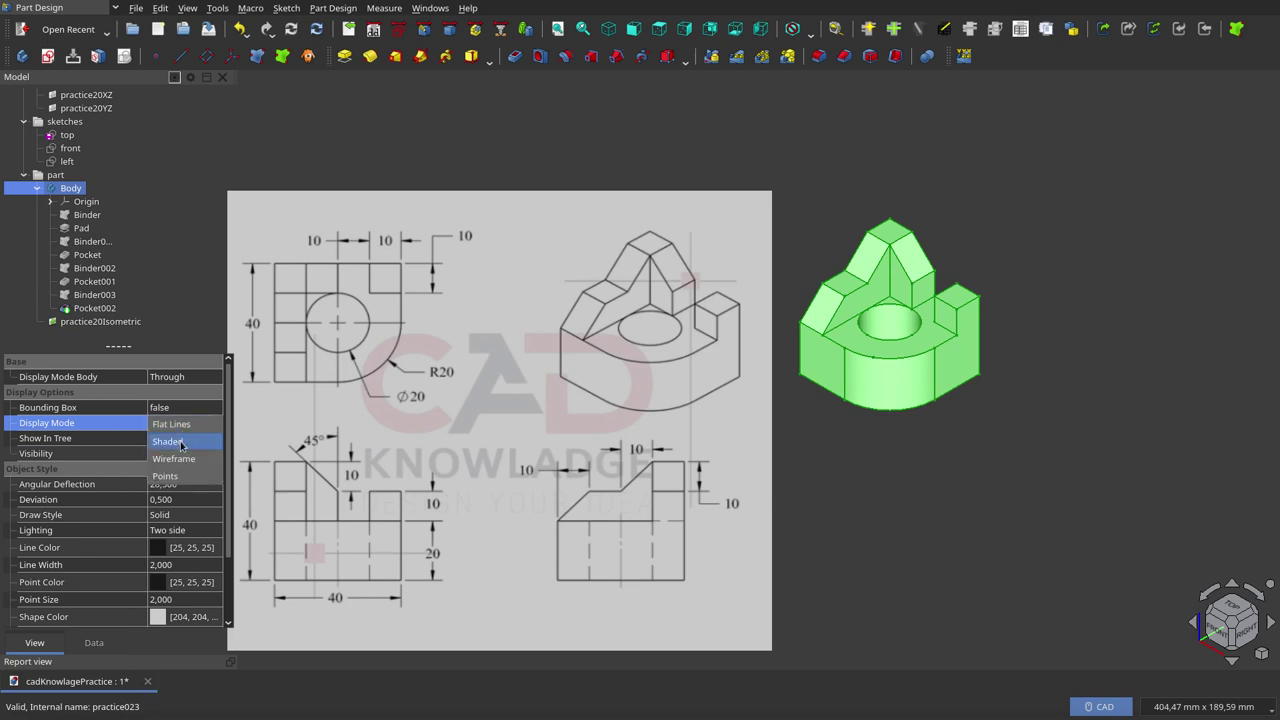
{"action": "left_click", "coordinate": [181, 444]}
{"action": "left_click", "coordinate": [865, 452]}
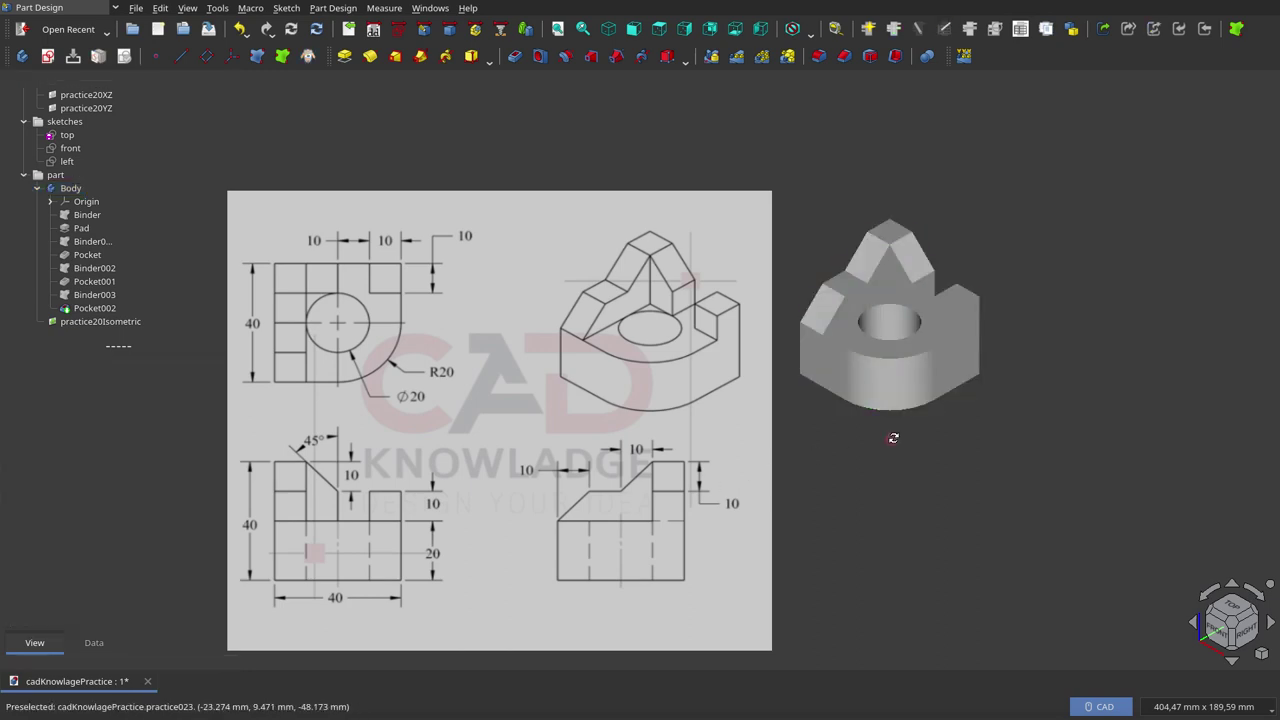
Return the part to a straight isometric view and zoom in on it
{"action": "middle_click_drag", "start_coordinate": [893, 438], "coordinate": [891, 437]}
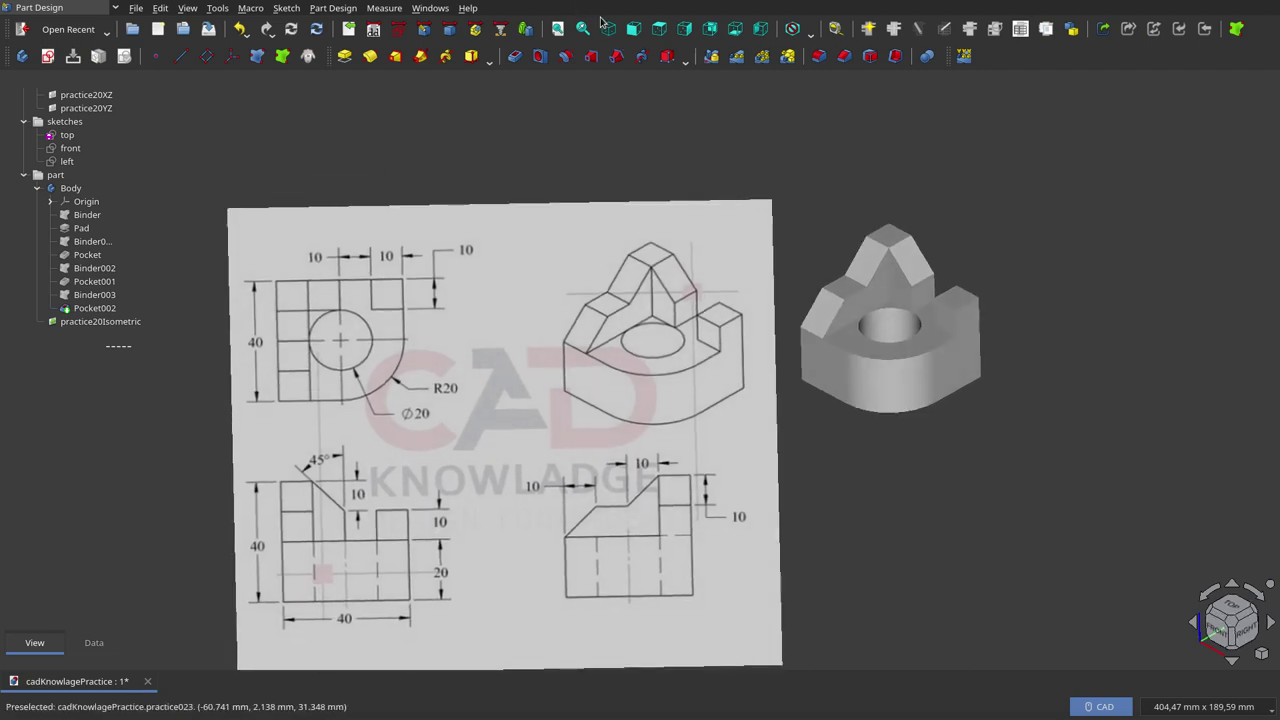
{"action": "left_click", "coordinate": [605, 26]}
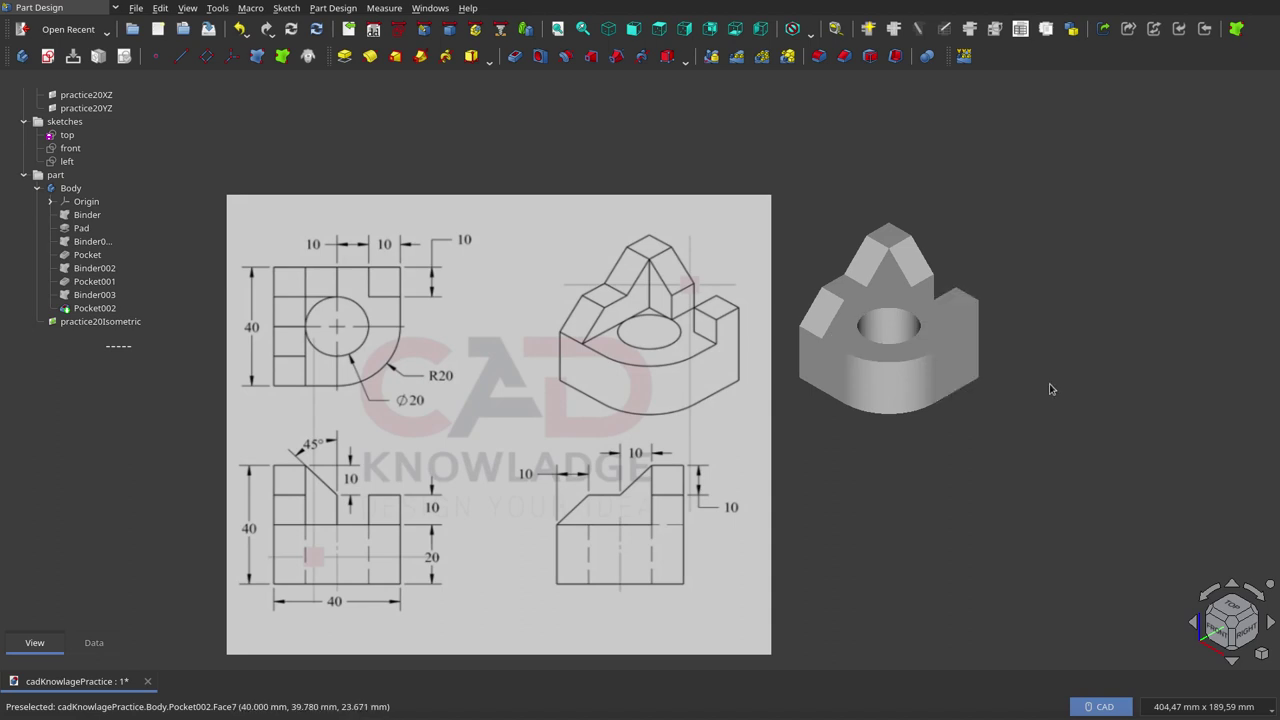
{"action": "scroll", "coordinate": [1049, 389], "scroll_direction": "up", "scroll_amount": 2}
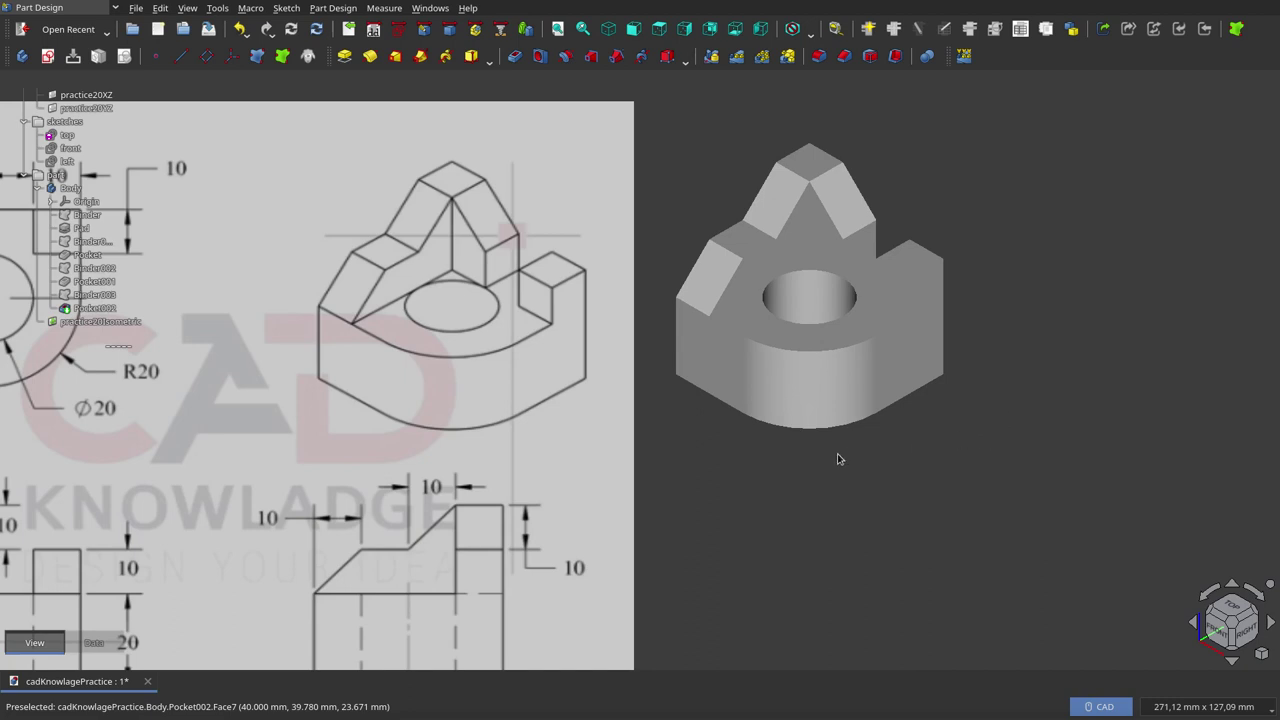
Orbit around the part, then select Body in the Model tree to show its view properties
{"action": "middle_click_drag", "start_coordinate": [860, 455], "coordinate": [852, 452]}
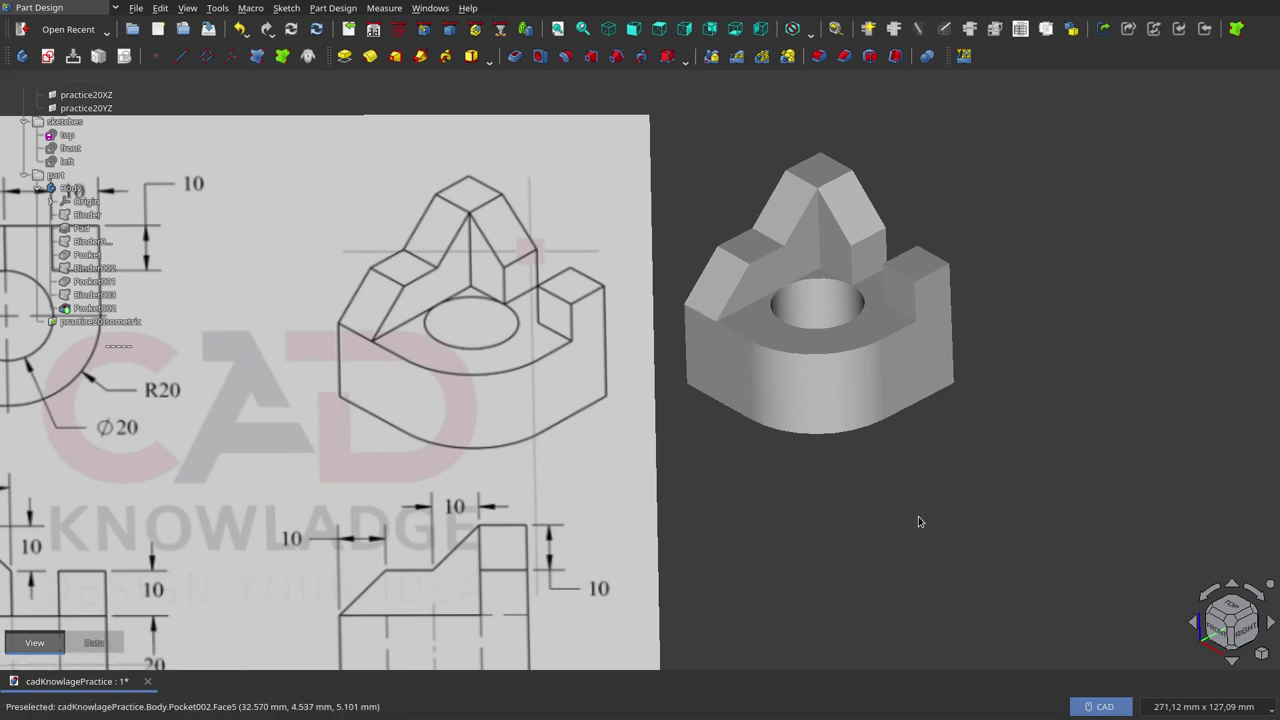
{"action": "scroll", "coordinate": [934, 503], "scroll_direction": "down", "scroll_amount": 2}
{"action": "mouse_move", "coordinate": [934, 503]}
{"action": "middle_mouse_down"}
{"action": "mouse_move", "coordinate": [880, 491]}
{"action": "mouse_move", "coordinate": [886, 480]}
{"action": "middle_mouse_up"}
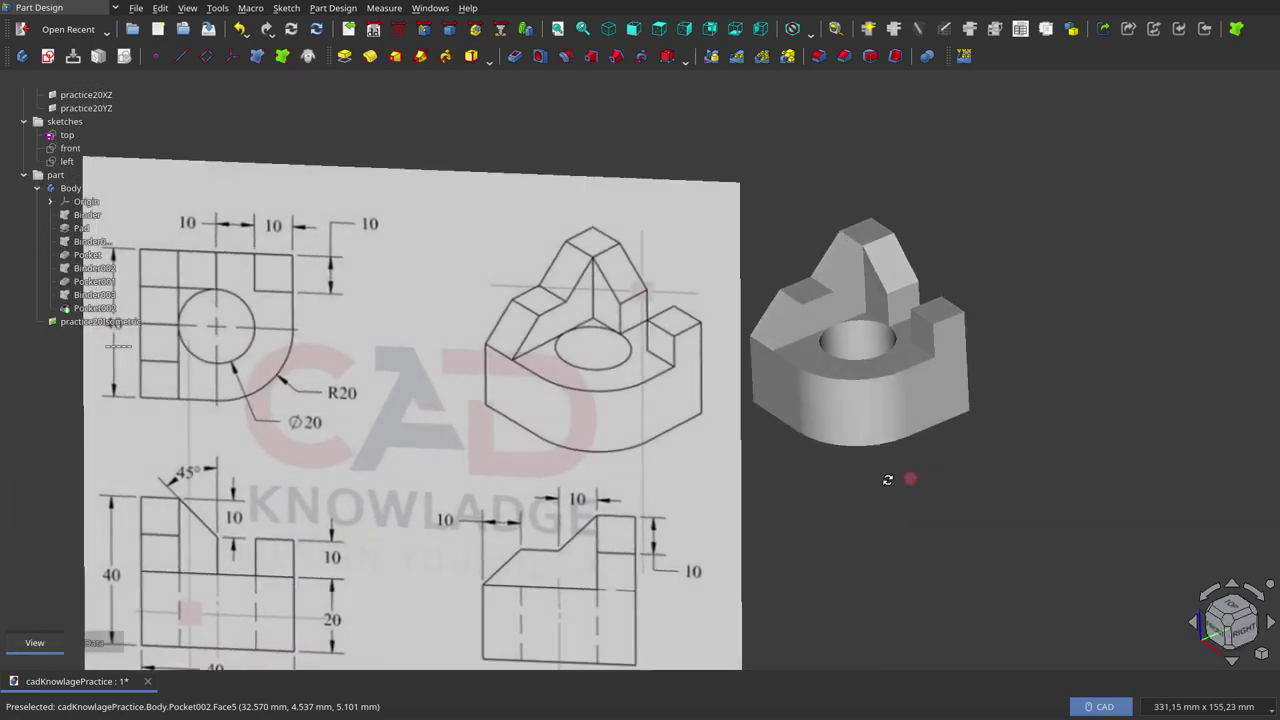
{"action": "left_click", "coordinate": [68, 188]}
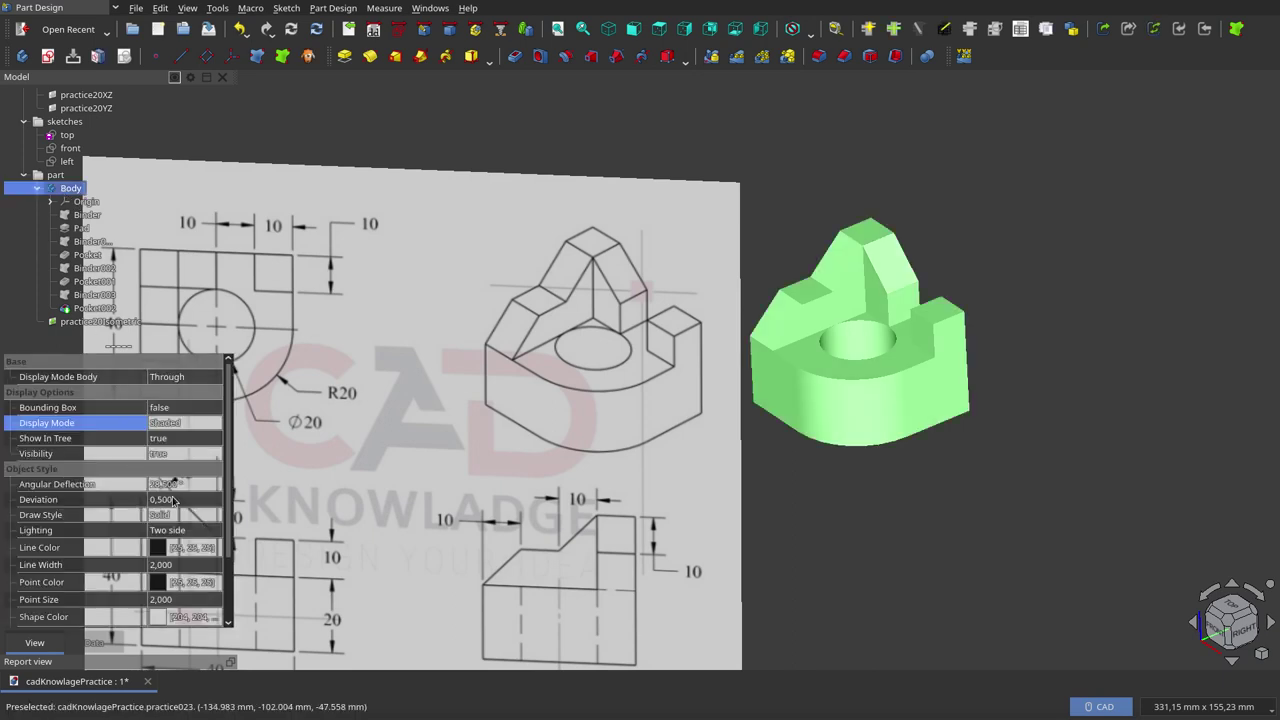
Change the Body's Display Mode to Flat Lines and deselect it to see the black-outlined edges
{"action": "left_click", "coordinate": [176, 411]}
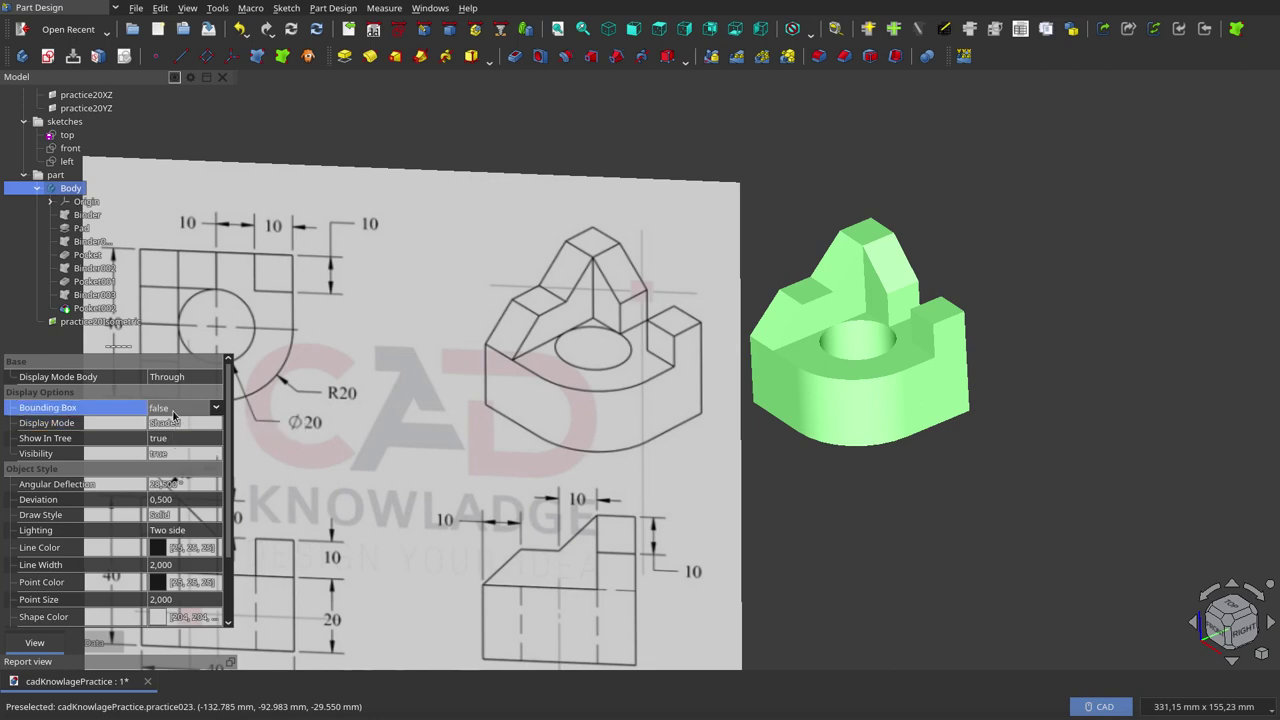
{"action": "left_click", "coordinate": [174, 423]}
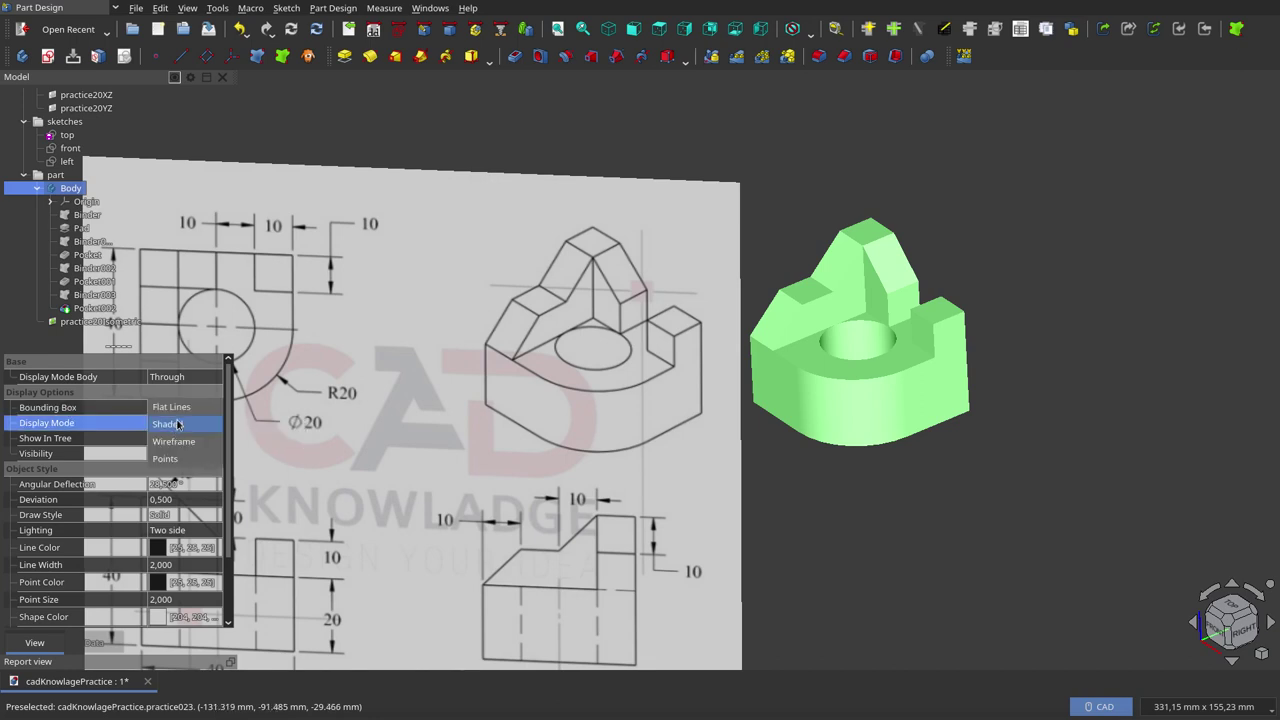
{"action": "left_click", "coordinate": [177, 421]}
{"action": "left_click", "coordinate": [177, 411]}
{"action": "left_click", "coordinate": [900, 489]}
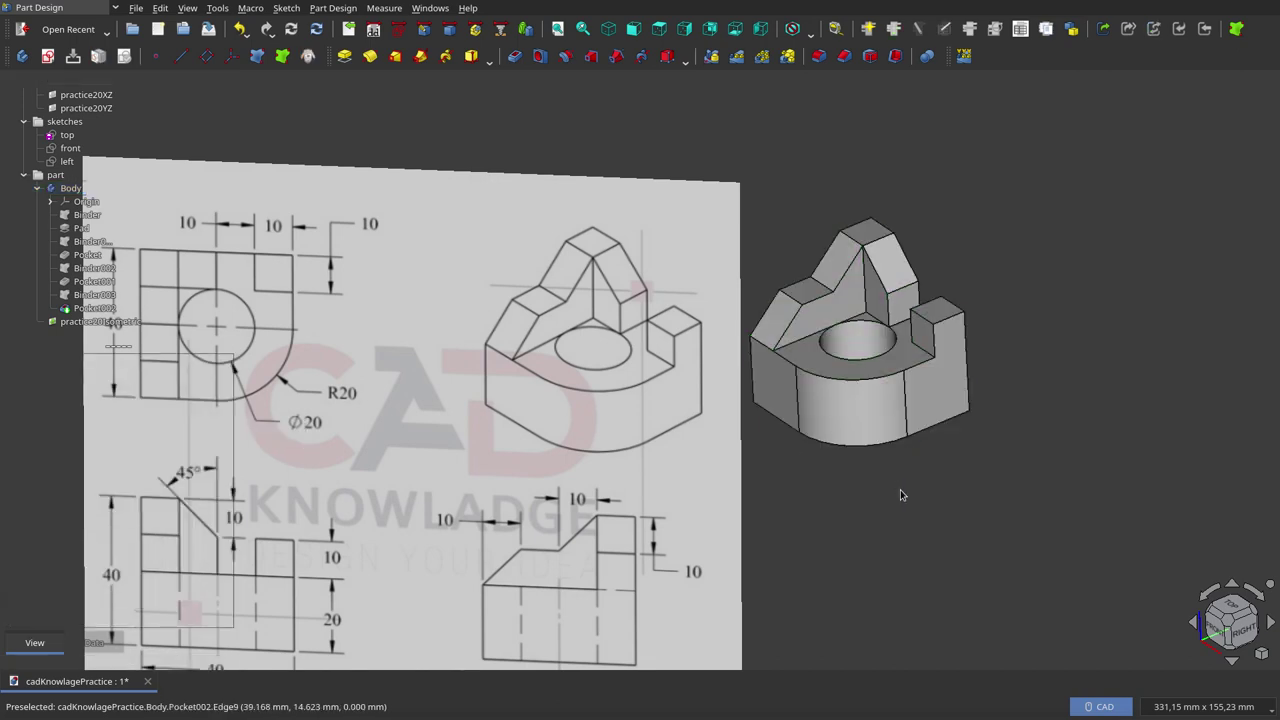
{"action": "scroll", "coordinate": [910, 488], "scroll_direction": "down", "scroll_amount": 2}
{"action": "mouse_move", "coordinate": [834, 505]}
{"action": "middle_mouse_down"}
{"action": "mouse_move", "coordinate": [882, 497]}
{"action": "mouse_move", "coordinate": [843, 508]}
{"action": "middle_mouse_up"}
{"action": "scroll", "coordinate": [748, 453], "scroll_direction": "up", "scroll_amount": 2}
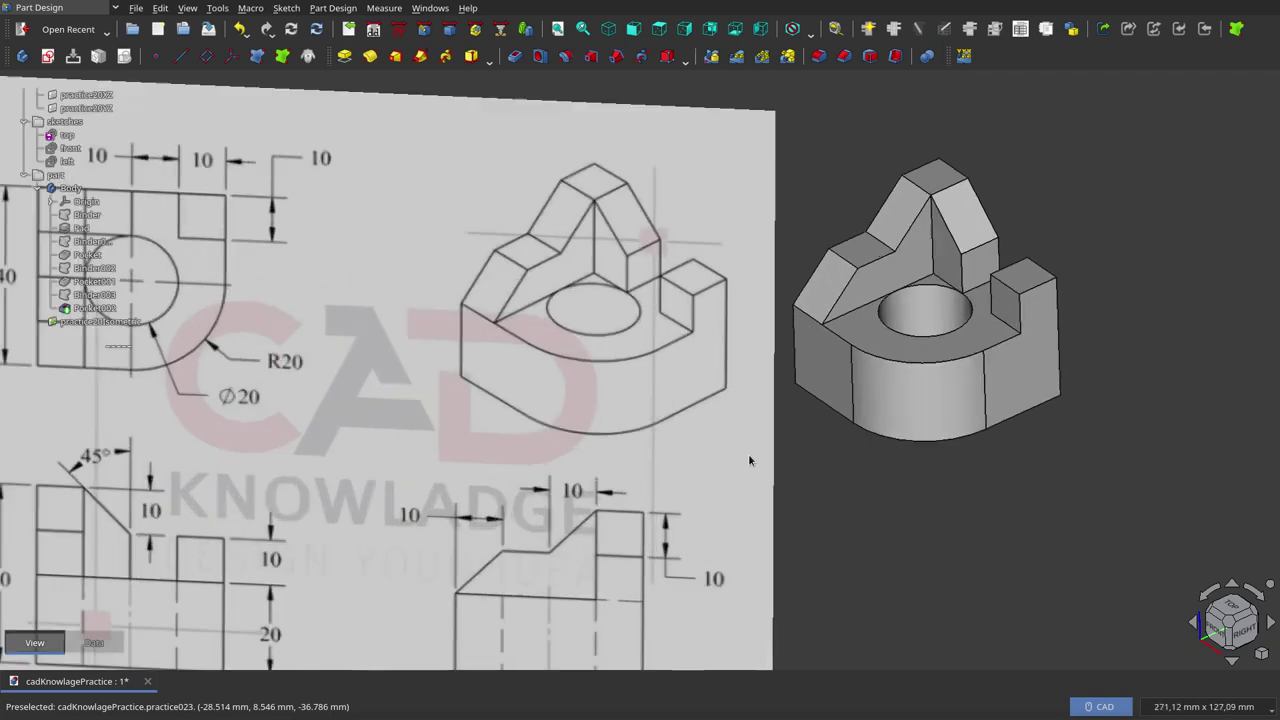
{"action": "scroll", "coordinate": [750, 457], "scroll_direction": "down", "scroll_amount": 2}
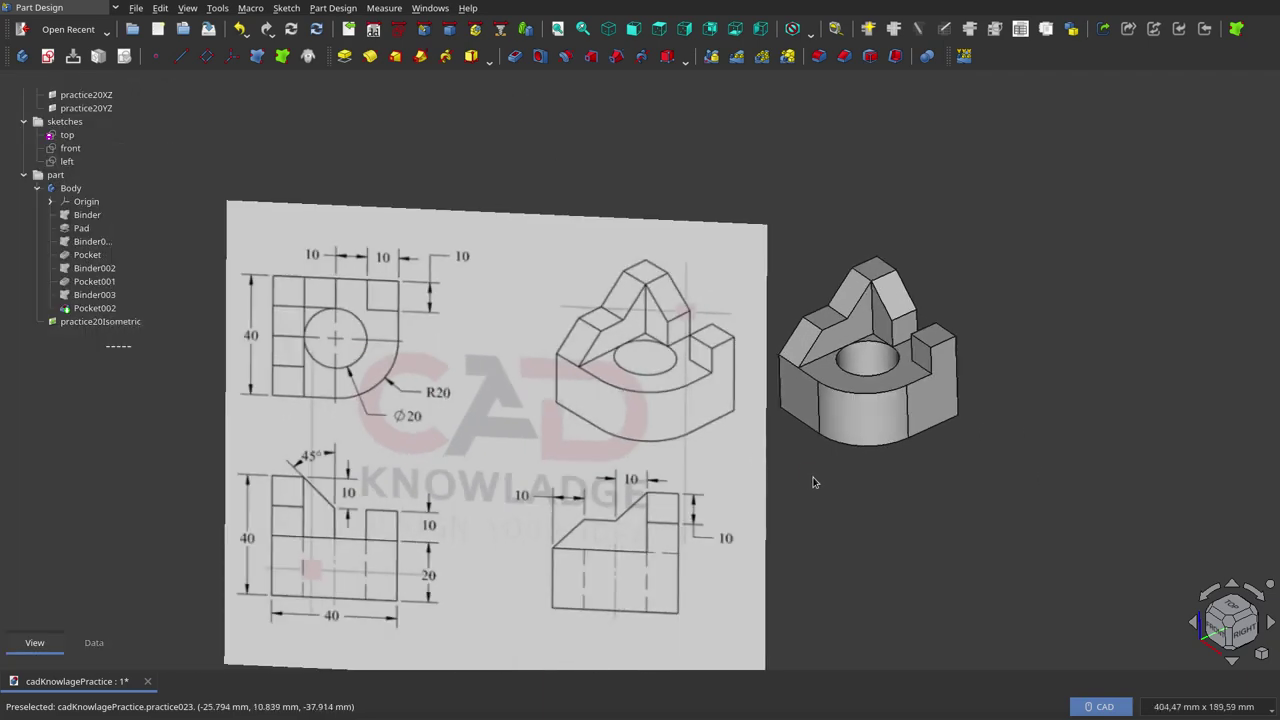
Orbit the outlined part, then snap back to isometric view with the 0 key
{"action": "mouse_move", "coordinate": [815, 478]}
{"action": "middle_mouse_down"}
{"action": "mouse_move", "coordinate": [835, 459]}
{"action": "mouse_move", "coordinate": [844, 472]}
{"action": "middle_mouse_up"}
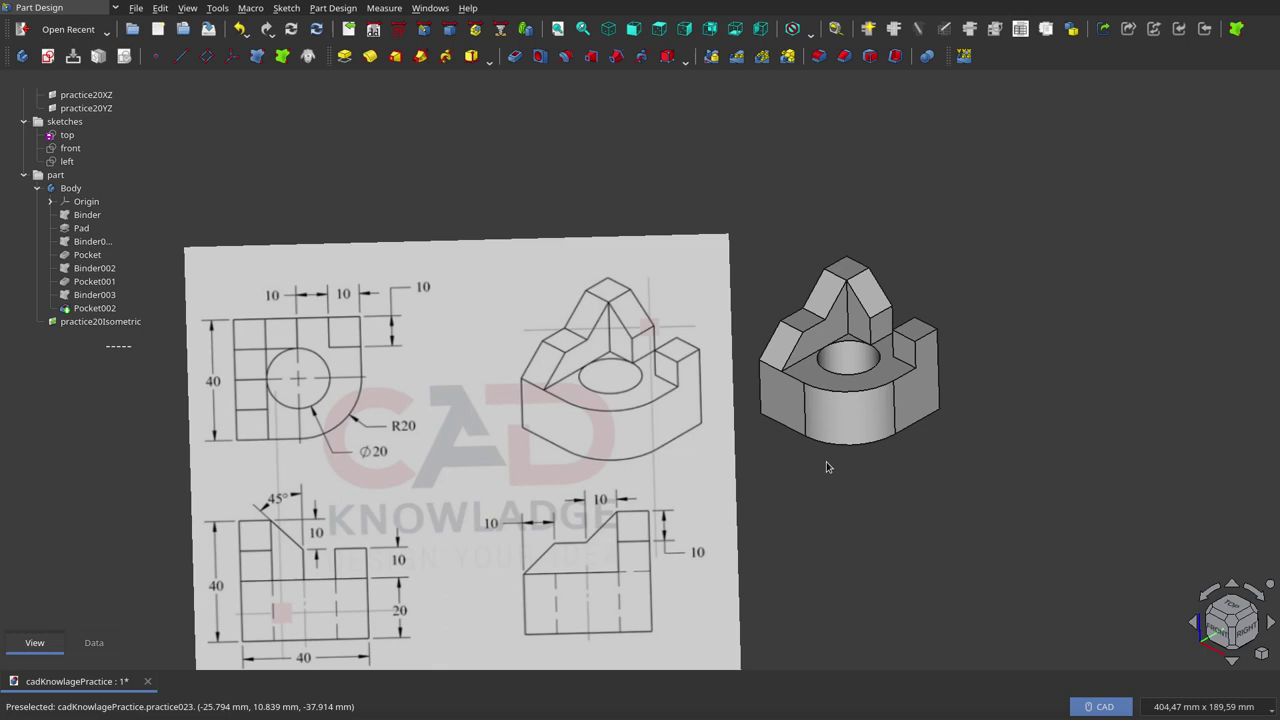
{"action": "scroll", "coordinate": [884, 374], "scroll_direction": "up", "scroll_amount": 2}
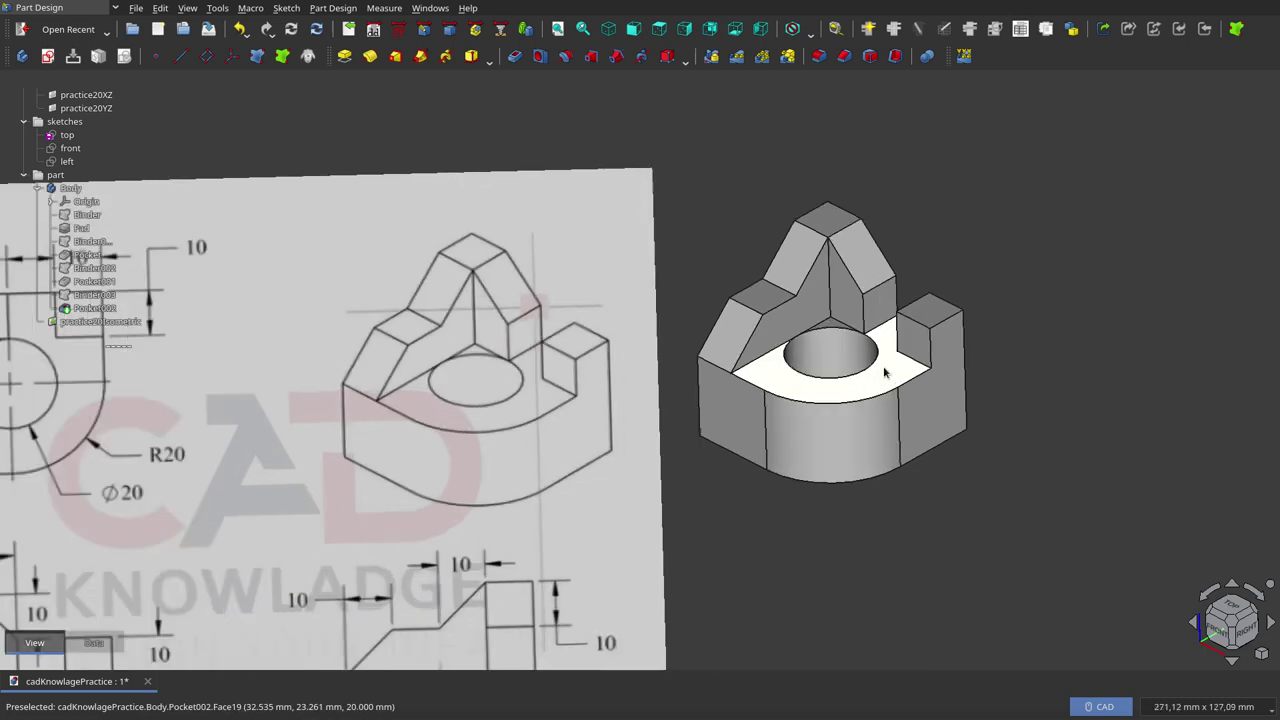
{"action": "scroll", "coordinate": [884, 374], "scroll_direction": "up", "scroll_amount": 2}
{"action": "scroll", "coordinate": [884, 374], "scroll_direction": "down", "scroll_amount": 1}
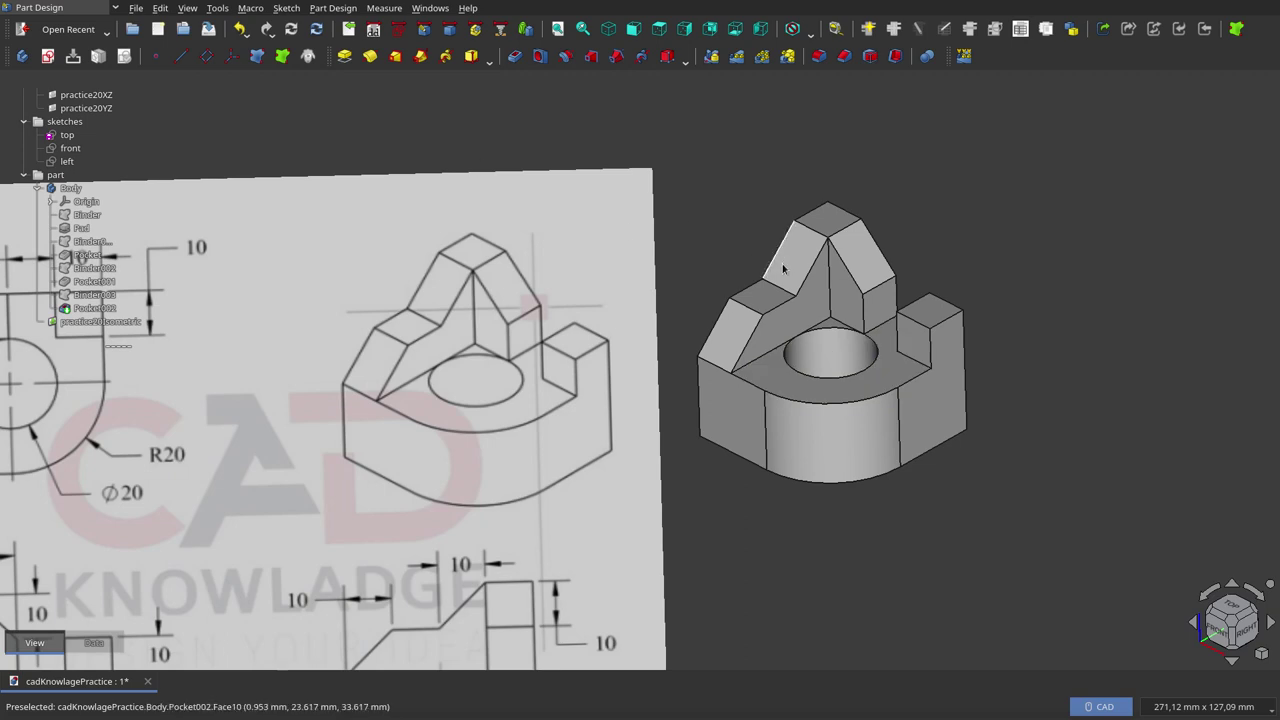
{"action": "key", "text": "0"}
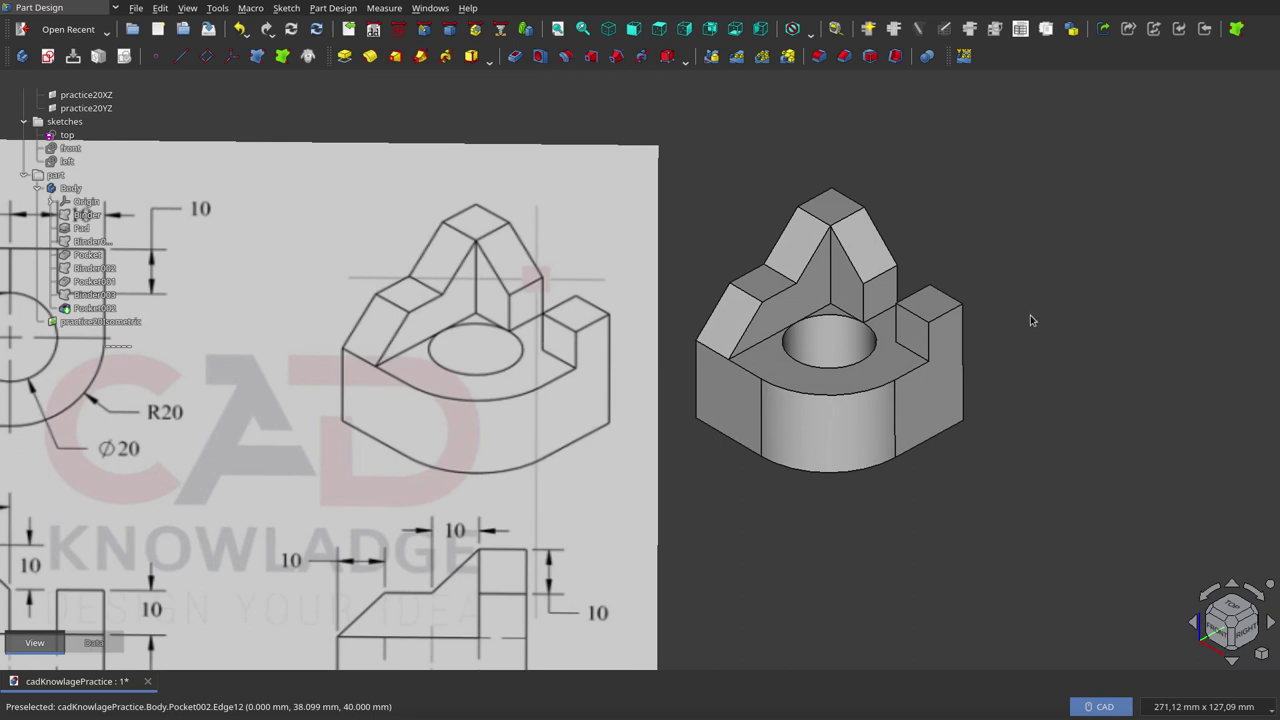
Zoom in on the isometric model to compare it with the reference sheet's isometric sketch
{"action": "scroll", "coordinate": [1030, 315], "scroll_direction": "up", "scroll_amount": 2}
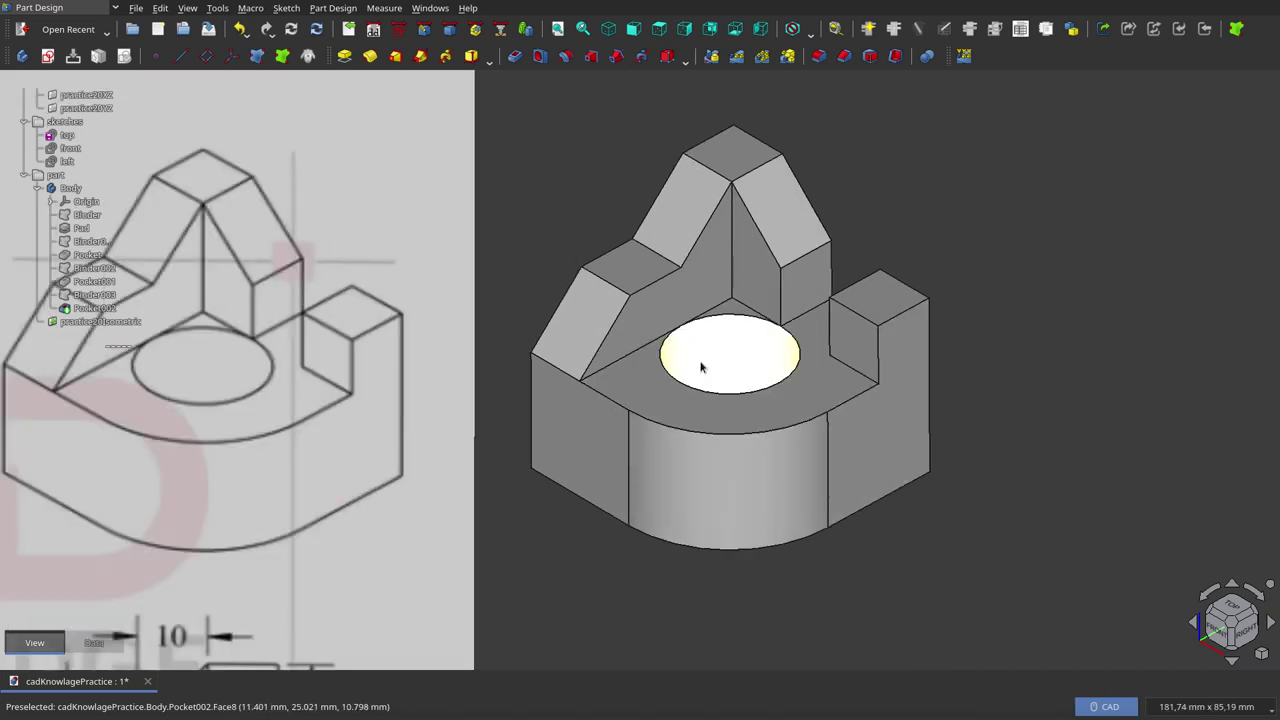
{"action": "scroll", "coordinate": [723, 349], "scroll_direction": "up", "scroll_amount": 1}
{"action": "scroll", "coordinate": [723, 349], "scroll_direction": "down", "scroll_amount": 1}
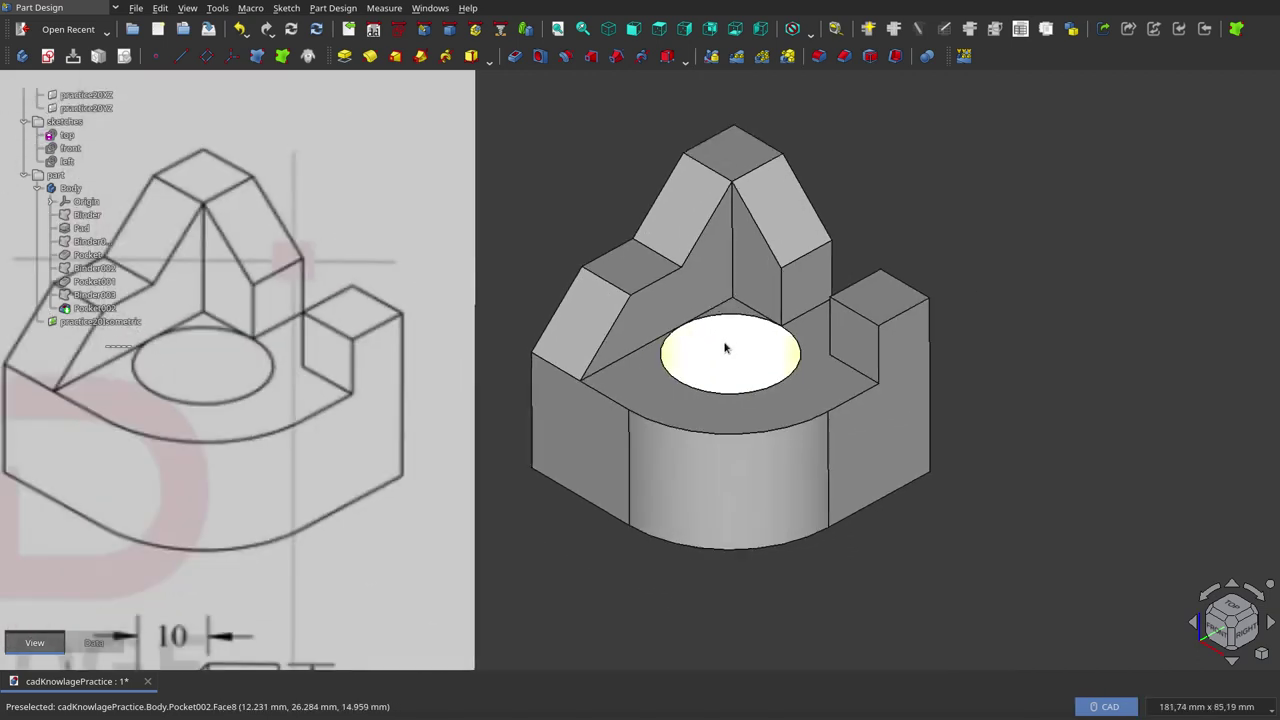
{"action": "scroll", "coordinate": [725, 348], "scroll_direction": "down", "scroll_amount": 1}
{"action": "scroll", "coordinate": [725, 347], "scroll_direction": "down", "scroll_amount": 2}
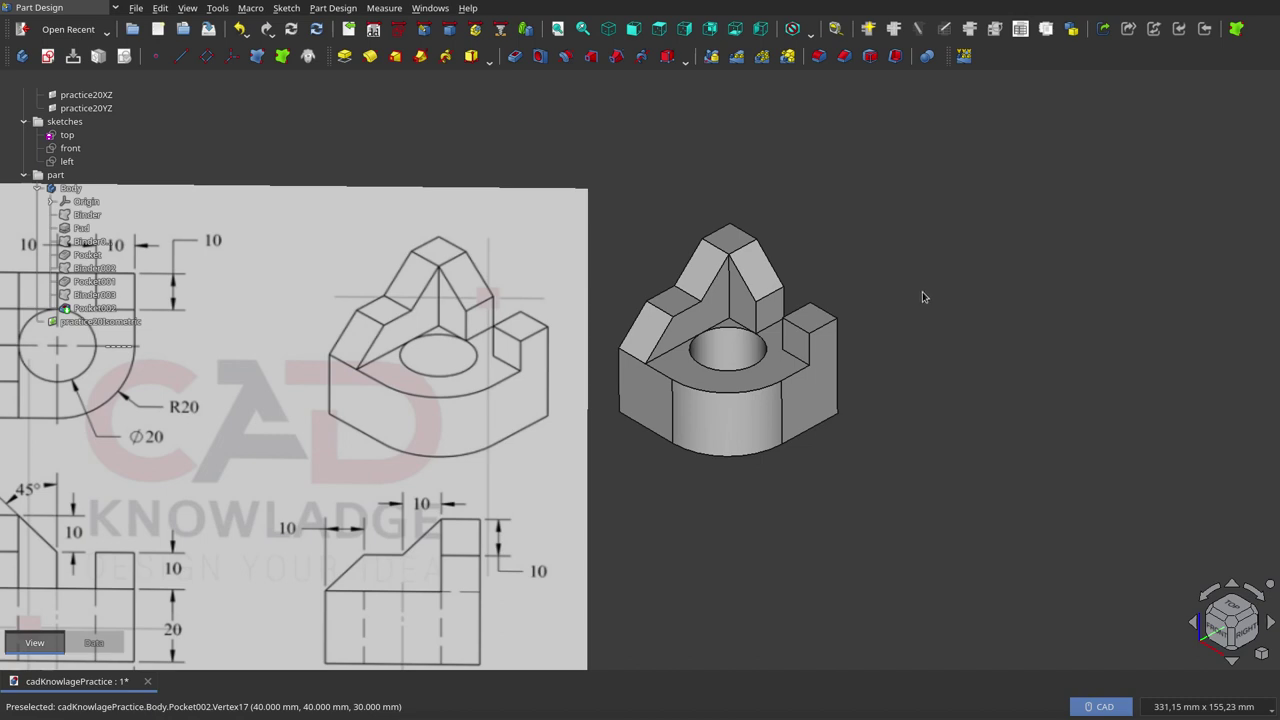
{"action": "scroll", "coordinate": [918, 342], "scroll_direction": "down", "scroll_amount": 1}
{"action": "scroll", "coordinate": [918, 344], "scroll_direction": "down", "scroll_amount": 2}
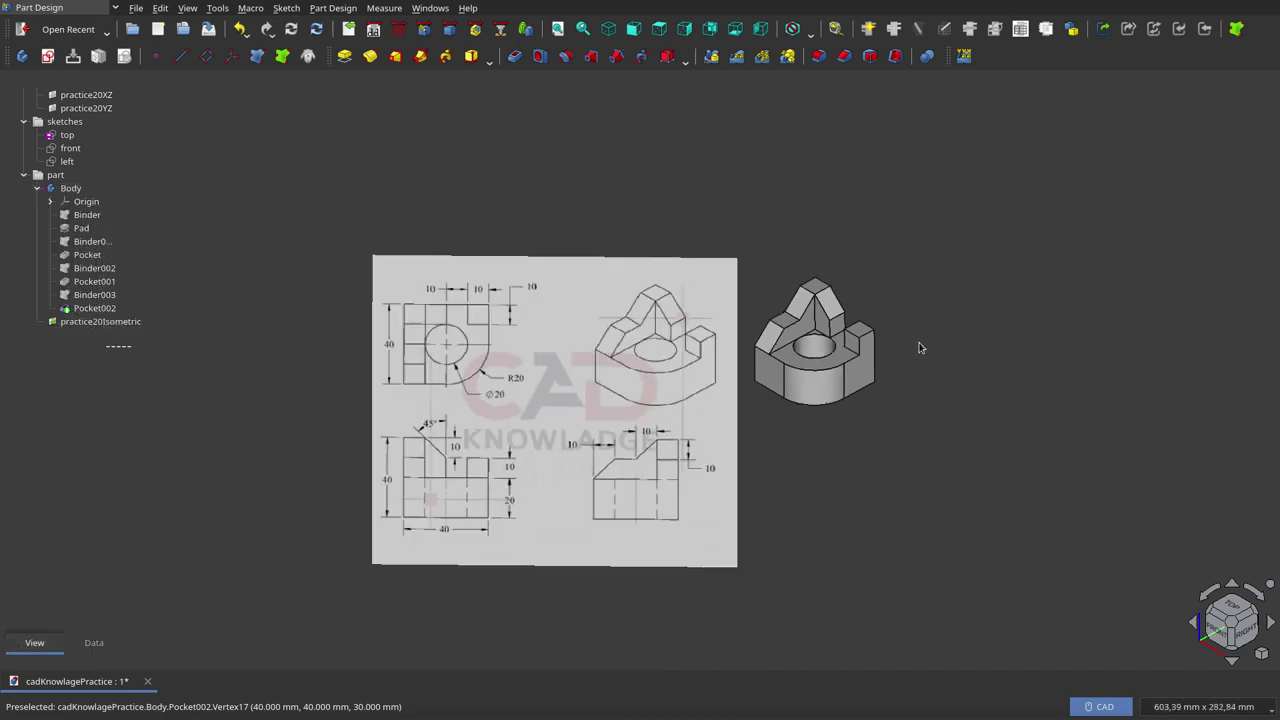
{"action": "scroll", "coordinate": [838, 404], "scroll_direction": "up", "scroll_amount": 2}
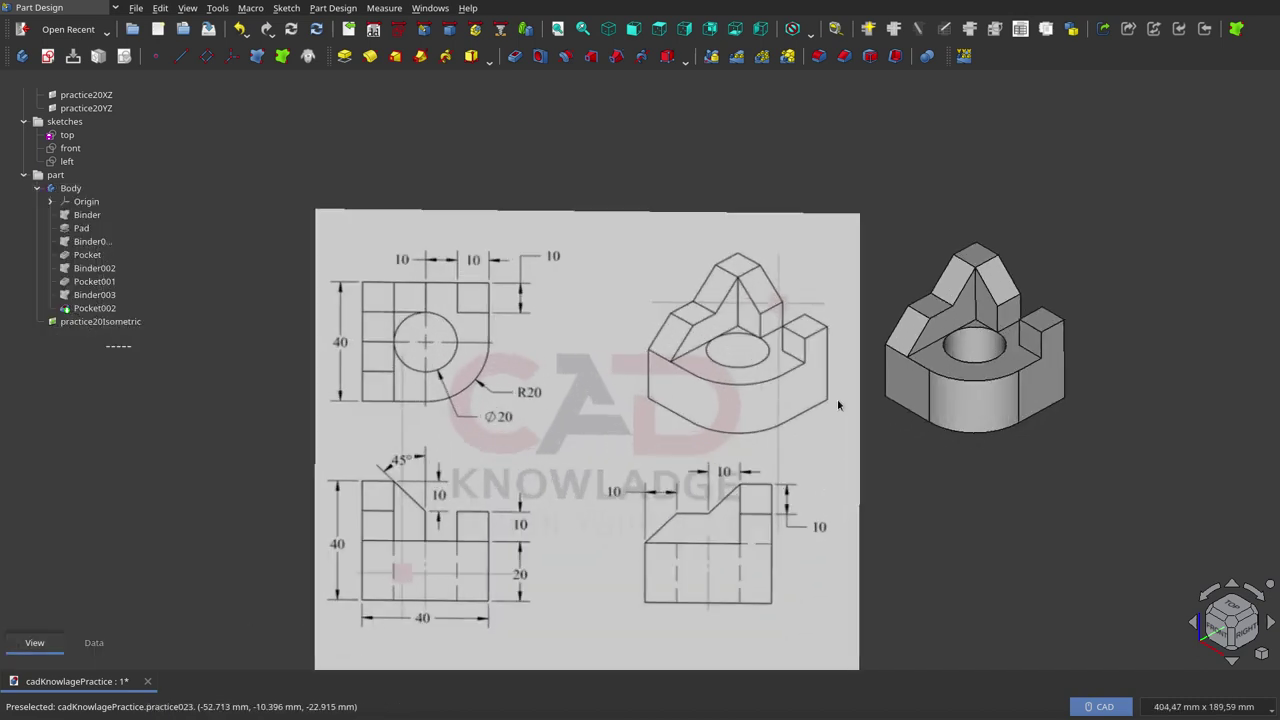
{"action": "scroll", "coordinate": [1041, 426], "scroll_direction": "up", "scroll_amount": 1}
{"action": "scroll", "coordinate": [1041, 425], "scroll_direction": "up", "scroll_amount": 1}
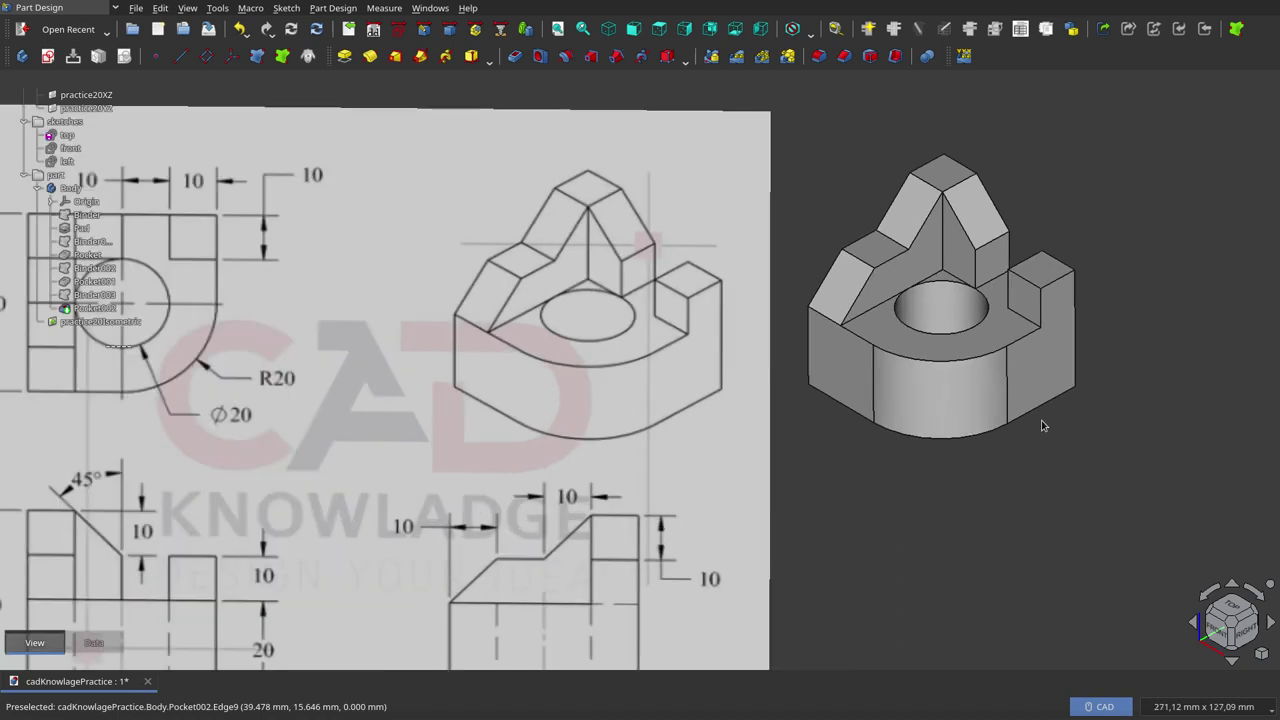
{"action": "scroll", "coordinate": [1041, 426], "scroll_direction": "up", "scroll_amount": 1}
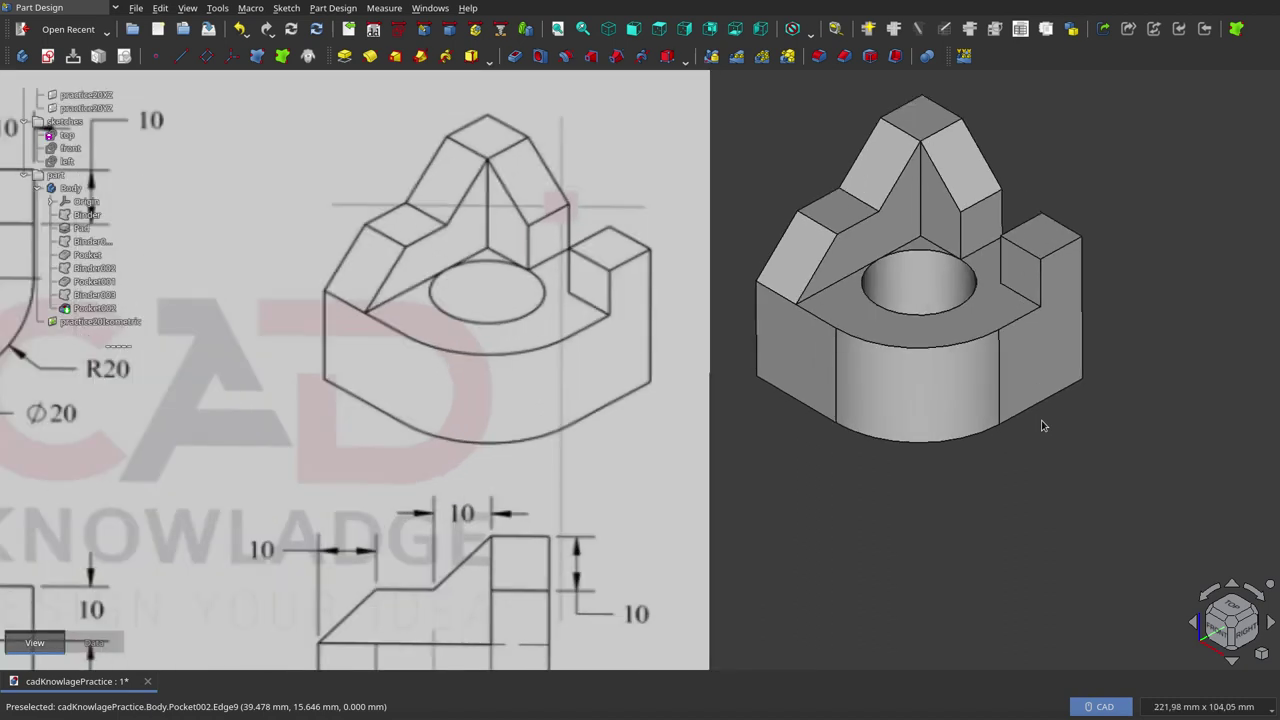
{"action": "scroll", "coordinate": [1041, 426], "scroll_direction": "up", "scroll_amount": 1}
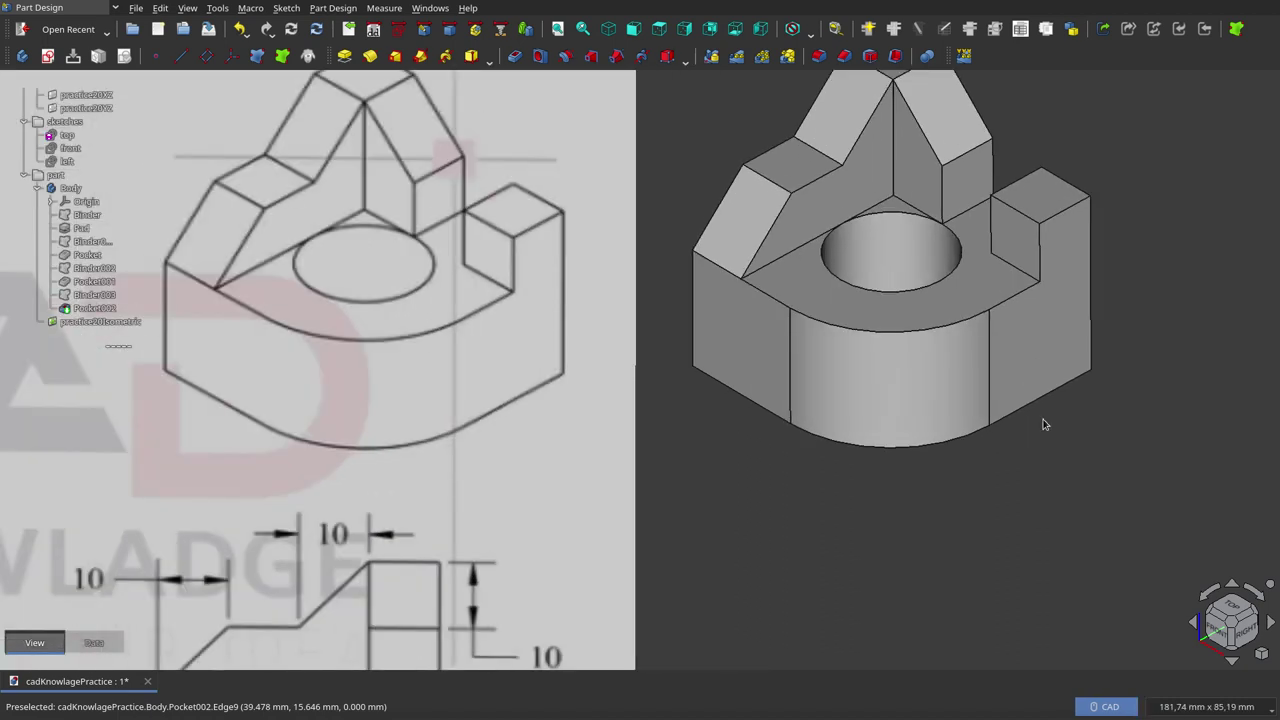
{"action": "scroll", "coordinate": [1043, 425], "scroll_direction": "down", "scroll_amount": 1}
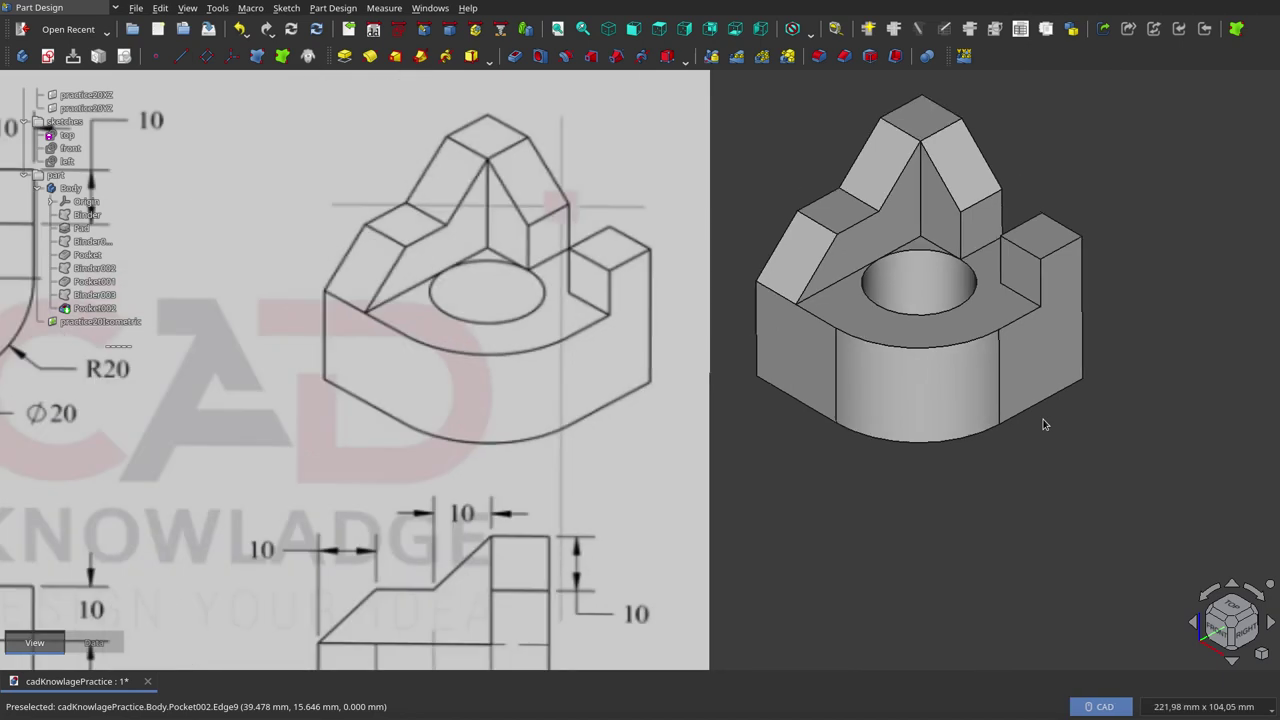